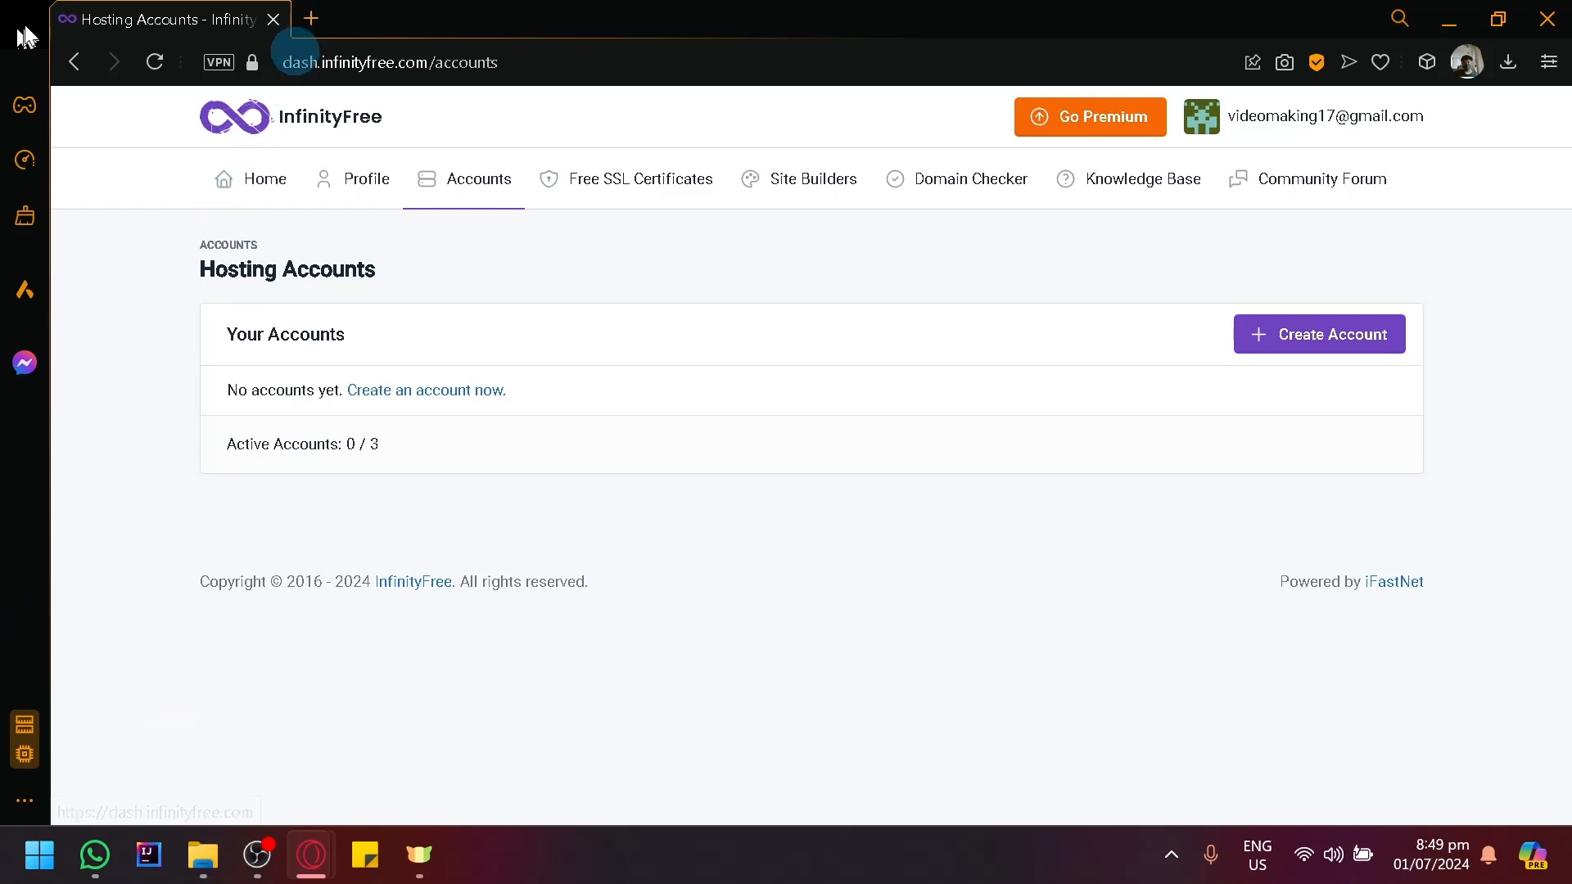
# - Open a new browser tab
pyautogui.click(311, 19)
pyautogui.write('infi')
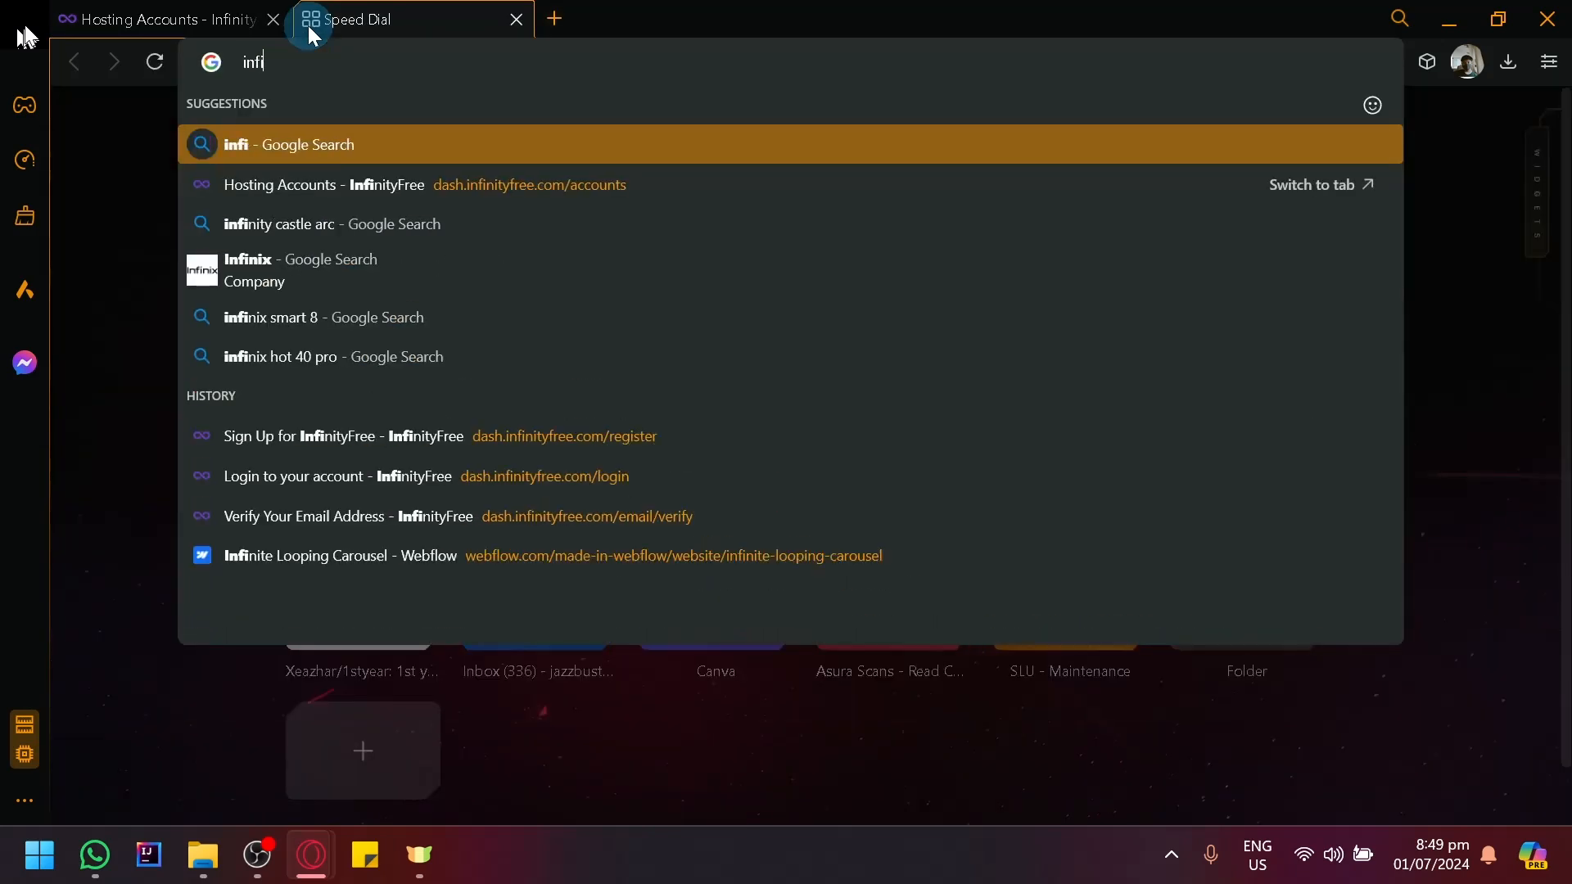
pyautogui.press('Down')
pyautogui.press('BackSpace')
pyautogui.press('BackSpace')
pyautogui.press('BackSpace')
pyautogui.press('BackSpace')
pyautogui.press('BackSpace')
pyautogui.press('BackSpace')
pyautogui.press('BackSpace')
pyautogui.press('BackSpace')
pyautogui.press('BackSpace')
pyautogui.press('BackSpace')
pyautogui.press('BackSpace')
pyautogui.press('BackSpace')
pyautogui.press('BackSpace')
pyautogui.press('BackSpace')
pyautogui.press('BackSpace')
pyautogui.press('BackSpace')
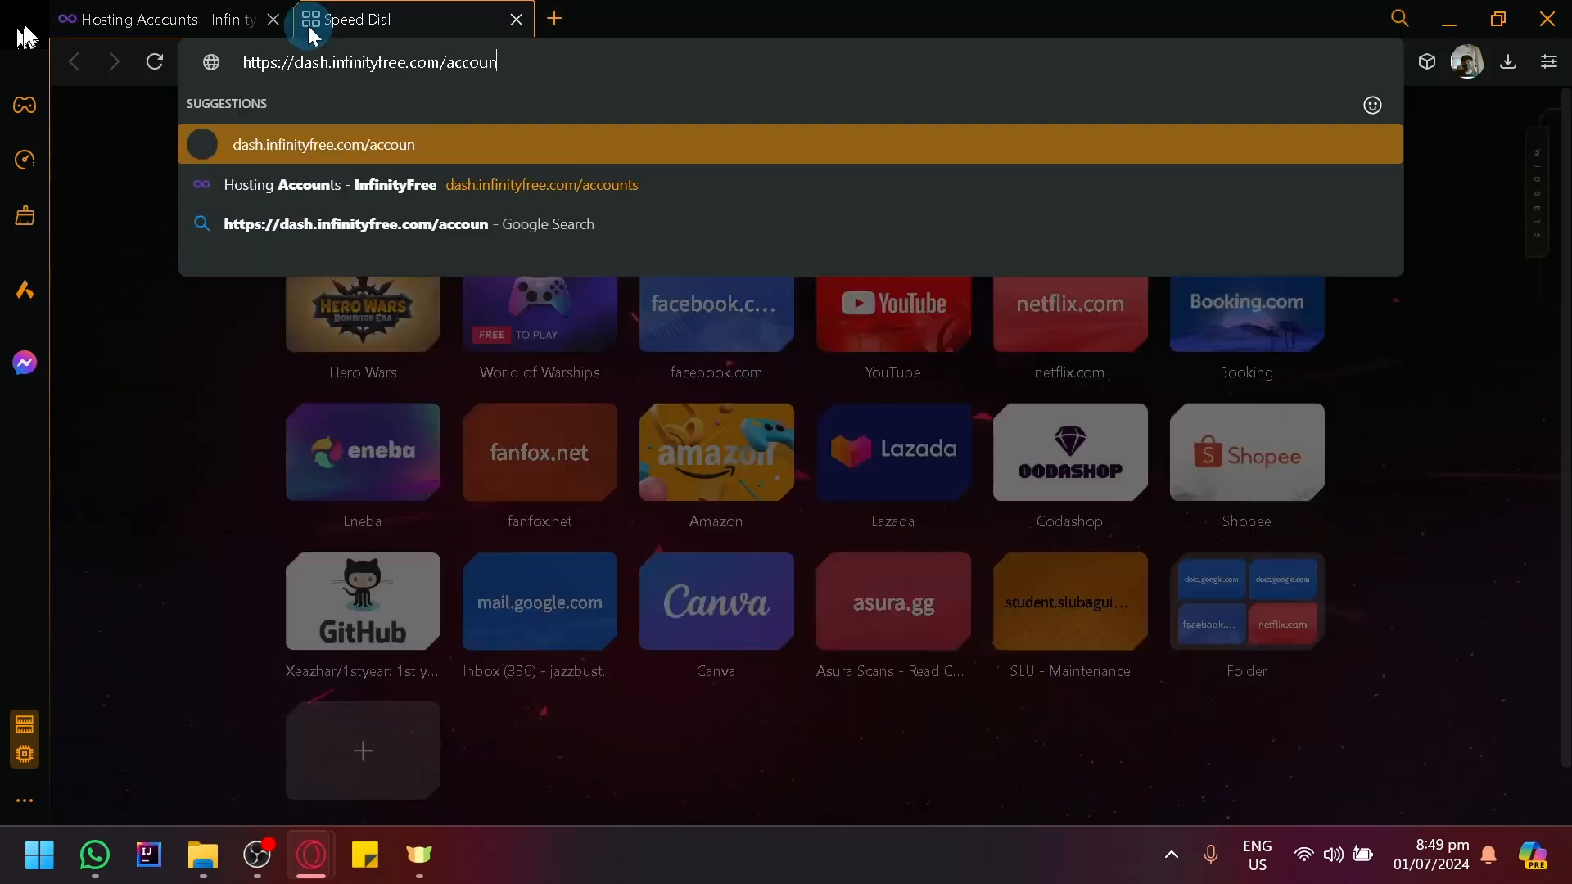
pyautogui.press('BackSpace')
pyautogui.press('BackSpace')
pyautogui.press('BackSpace')
pyautogui.press('BackSpace')
pyautogui.press('BackSpace')
pyautogui.press('BackSpace')
pyautogui.press('BackSpace')
pyautogui.press('BackSpace')
pyautogui.press('BackSpace')
pyautogui.press('BackSpace')
pyautogui.press('BackSpace')
pyautogui.press('BackSpace')
pyautogui.press('BackSpace')
pyautogui.press('BackSpace')
pyautogui.press('BackSpace')
pyautogui.press('BackSpace')
pyautogui.press('BackSpace')
pyautogui.press('BackSpace')
pyautogui.press('BackSpace')
pyautogui.press('BackSpace')
# - Search the web for "infinity free" and open the InfinityFree website from the results
pyautogui.write('inf')
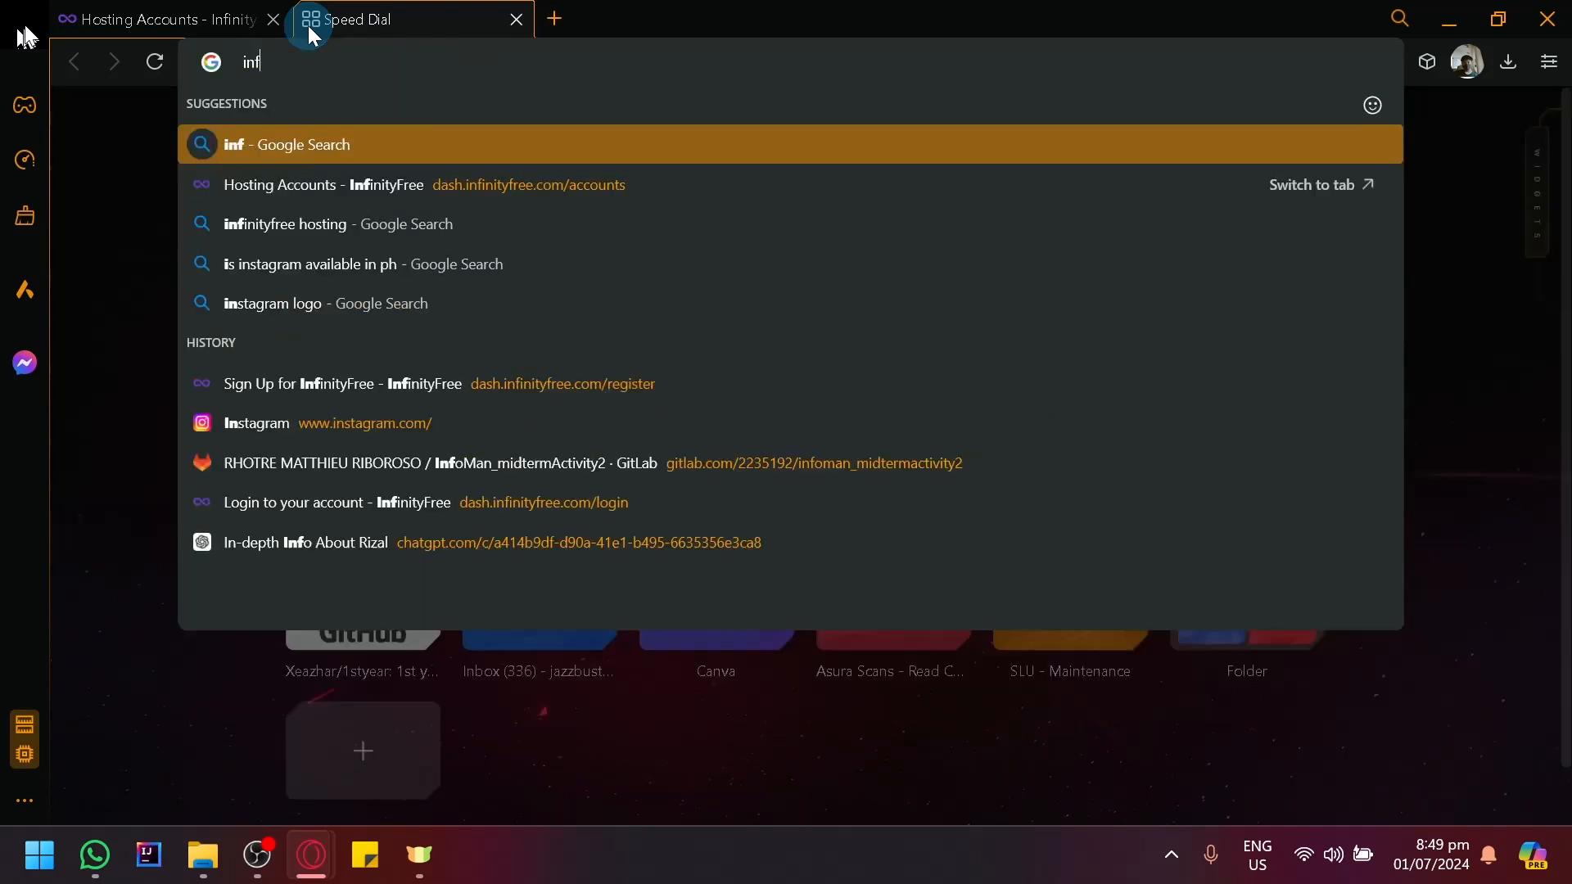
pyautogui.write('inity free')
pyautogui.press('Return')
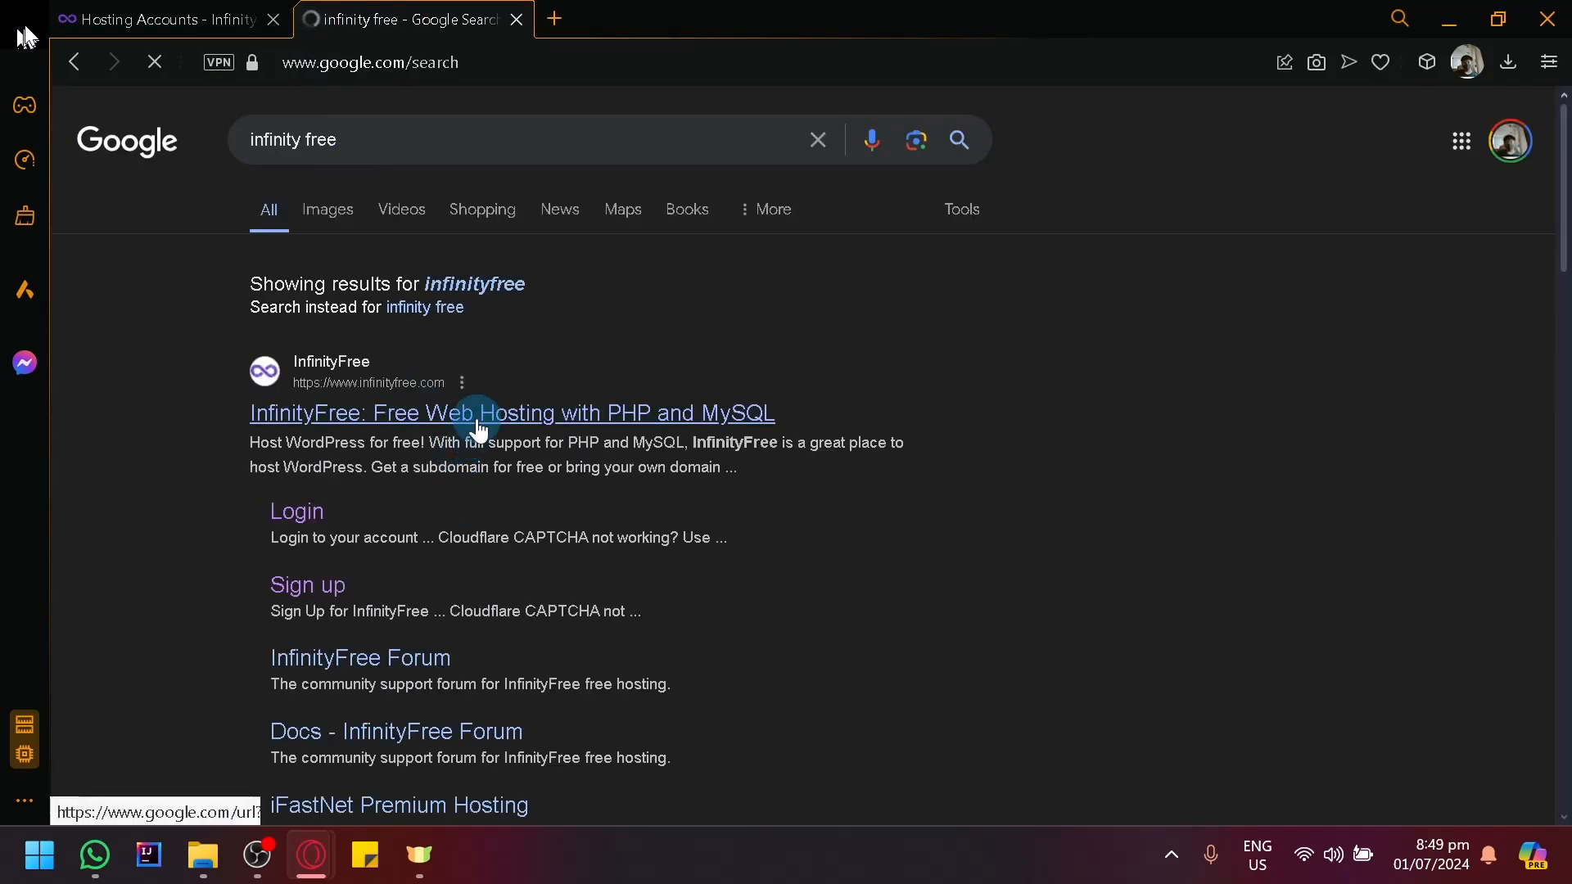
pyautogui.click(479, 414)
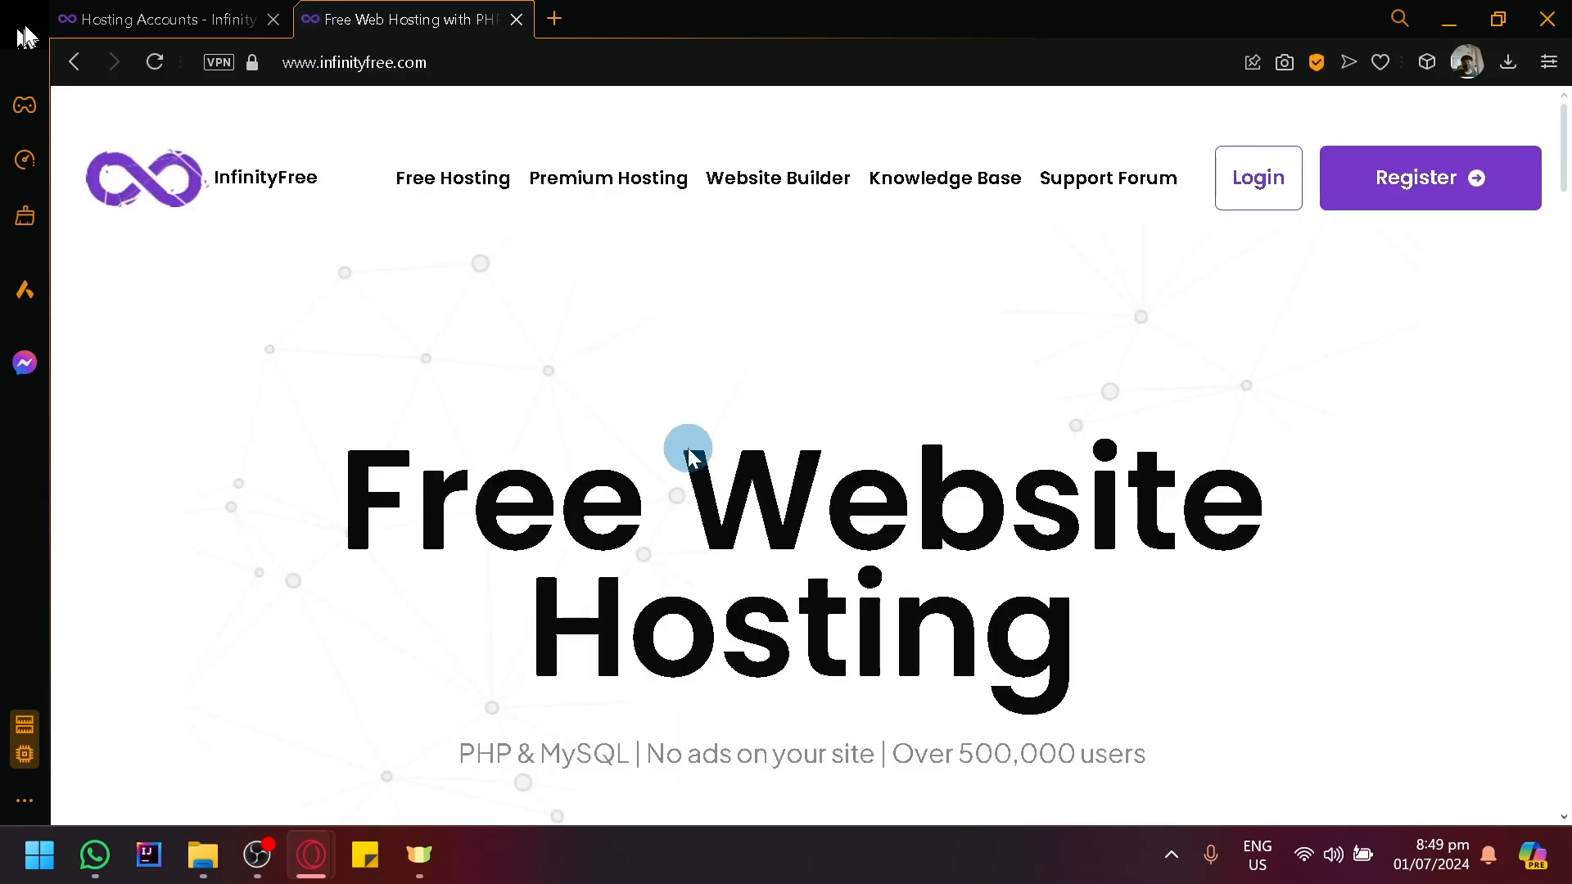
# - Read the InfinityFree homepage's introduction and the benefit cards from Fastest Free Hosting to Host Any Domain
pyautogui.scroll(-2, 688, 449)
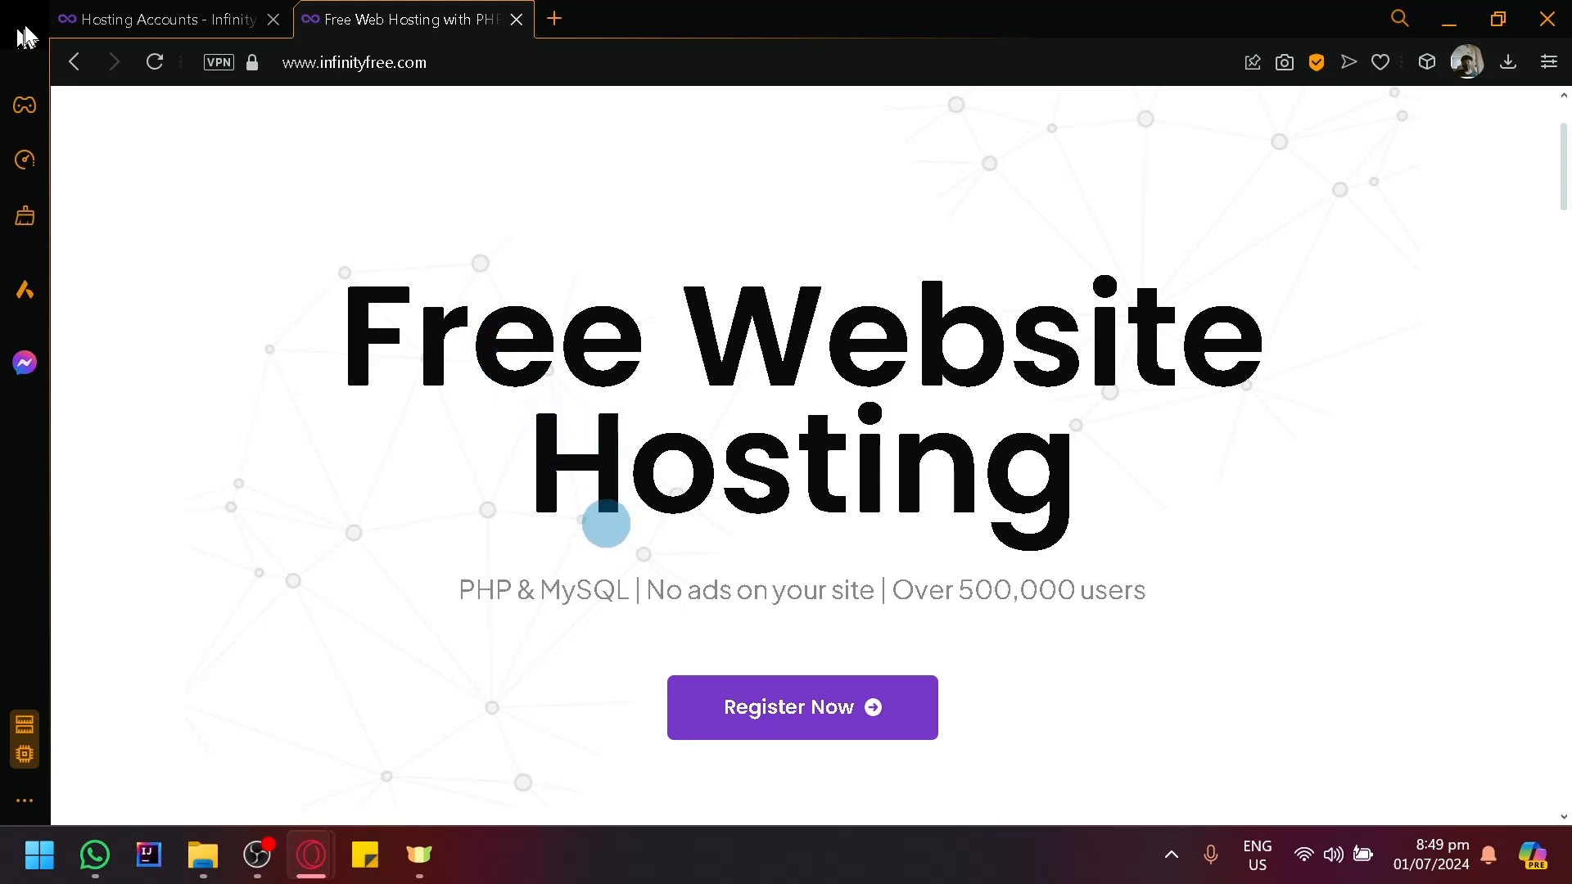
pyautogui.scroll(2, 655, 475)
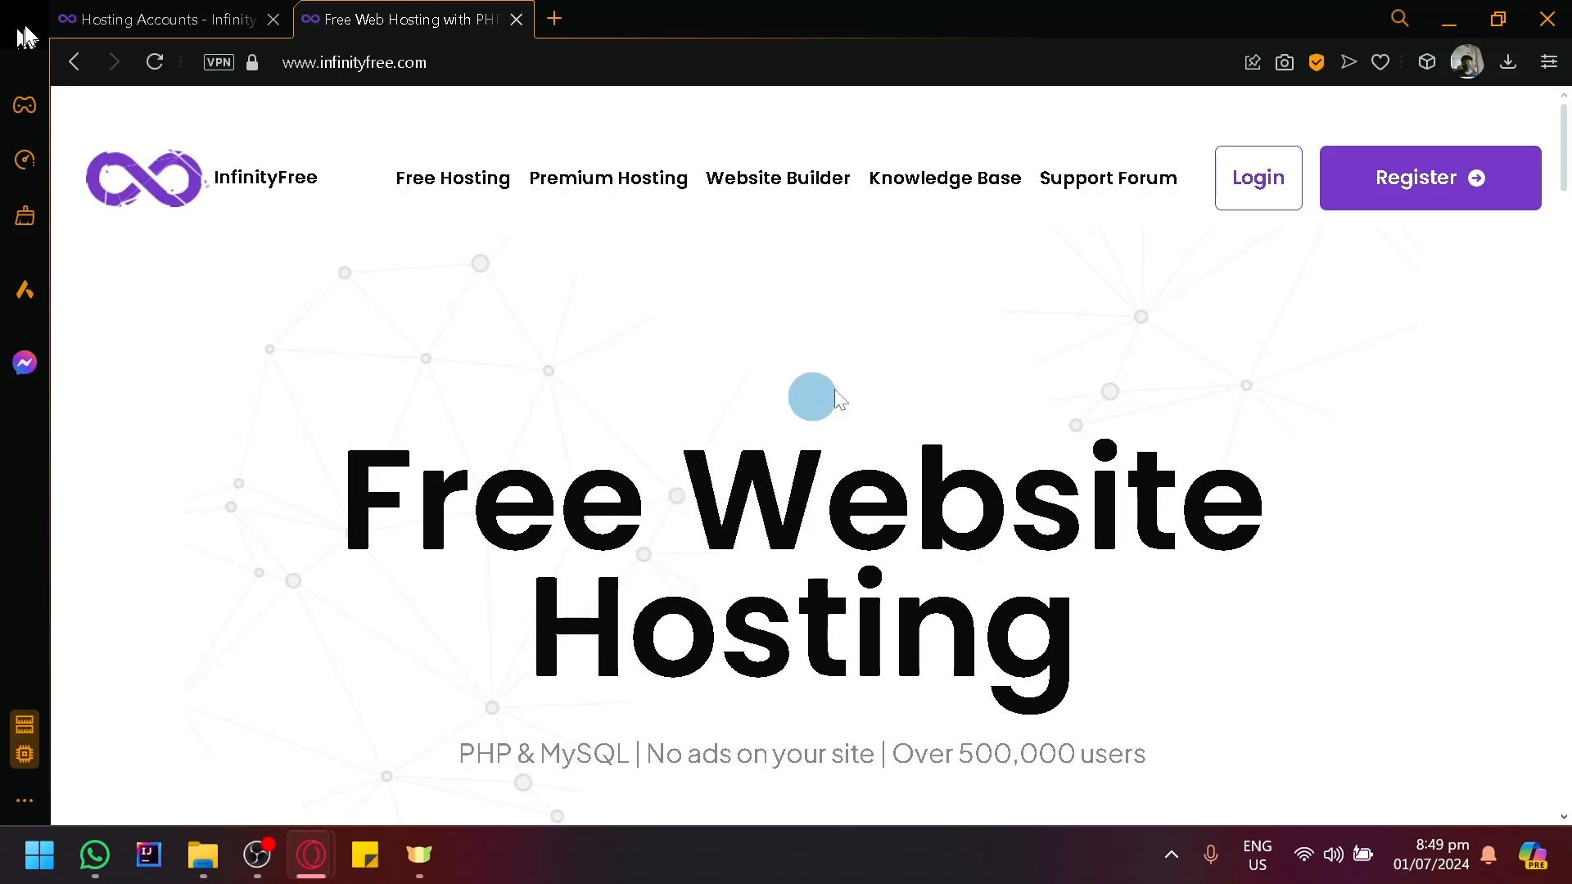
pyautogui.scroll(-10, 811, 396)
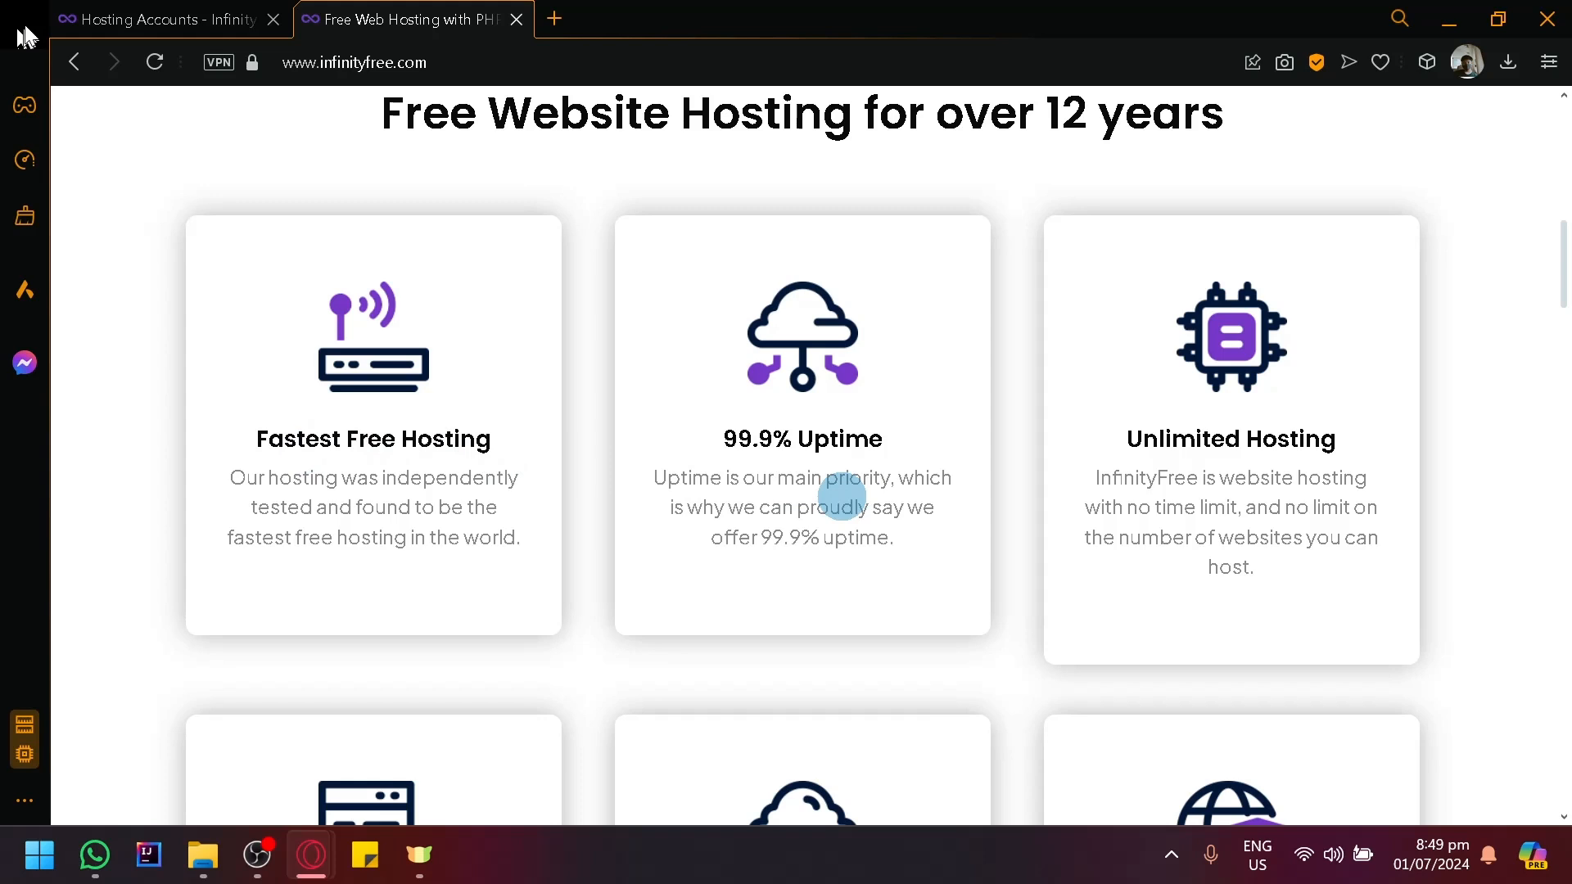
pyautogui.scroll(-5, 1192, 333)
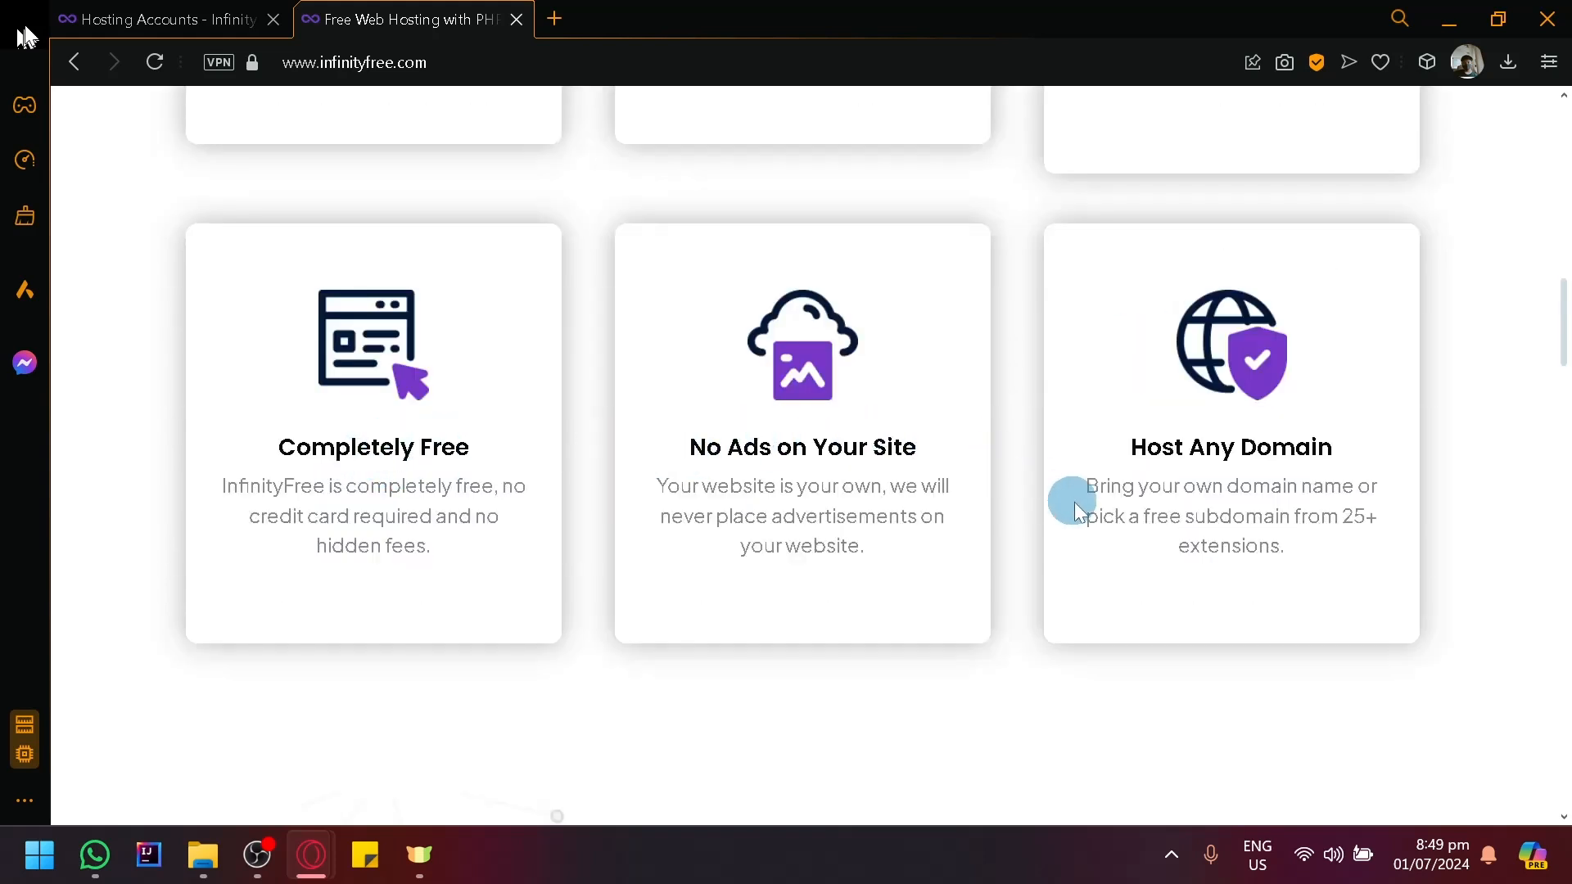
pyautogui.scroll(-2, 1113, 532)
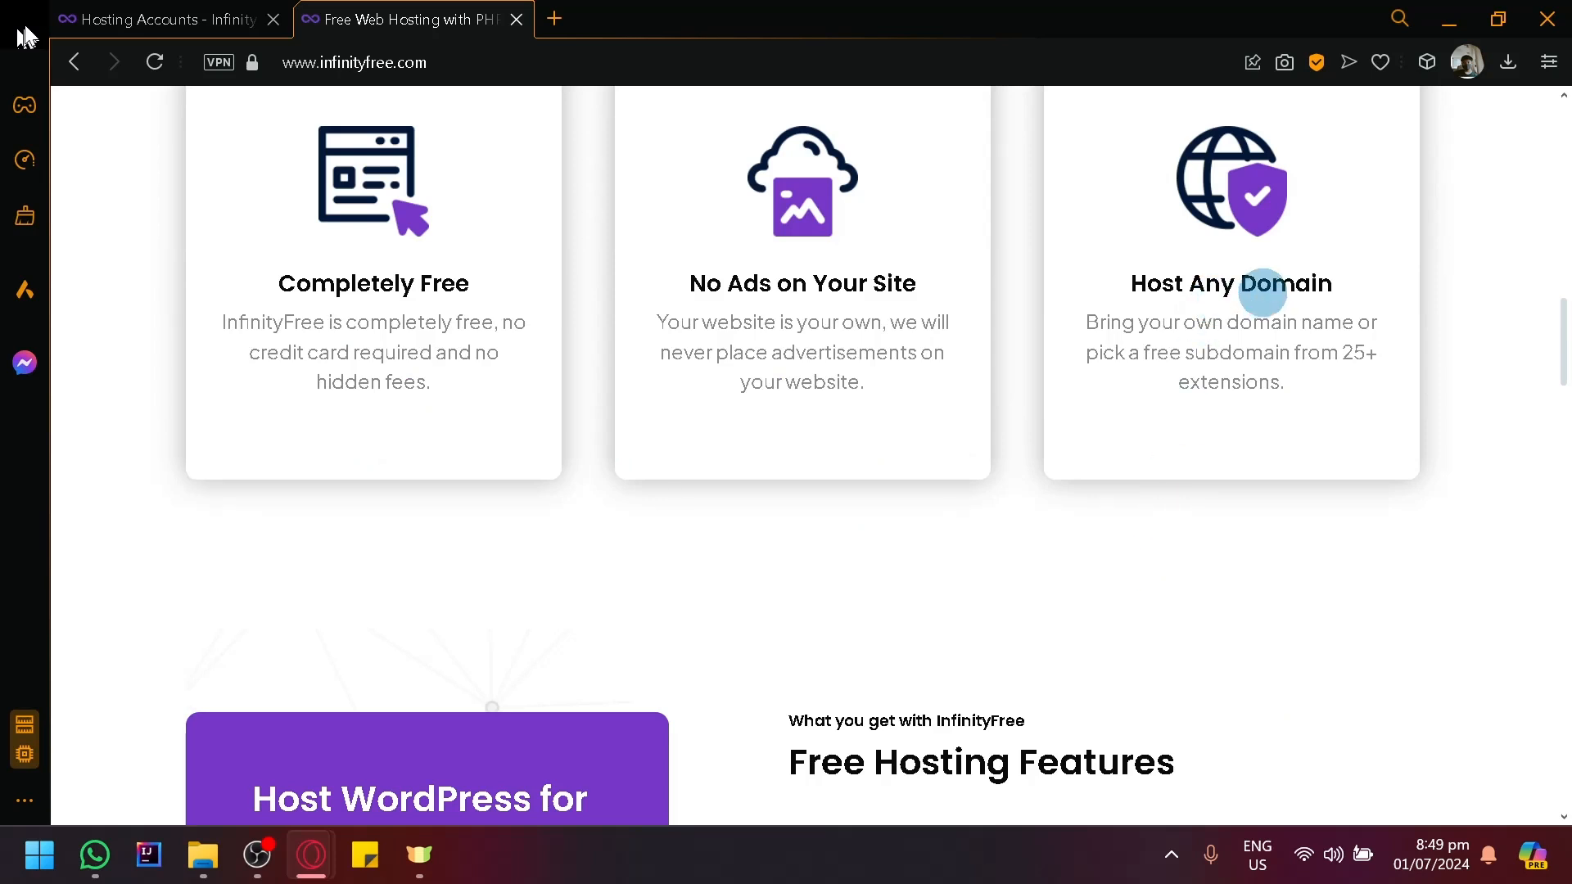
pyautogui.scroll(-2, 1262, 303)
pyautogui.scroll(-3, 1201, 400)
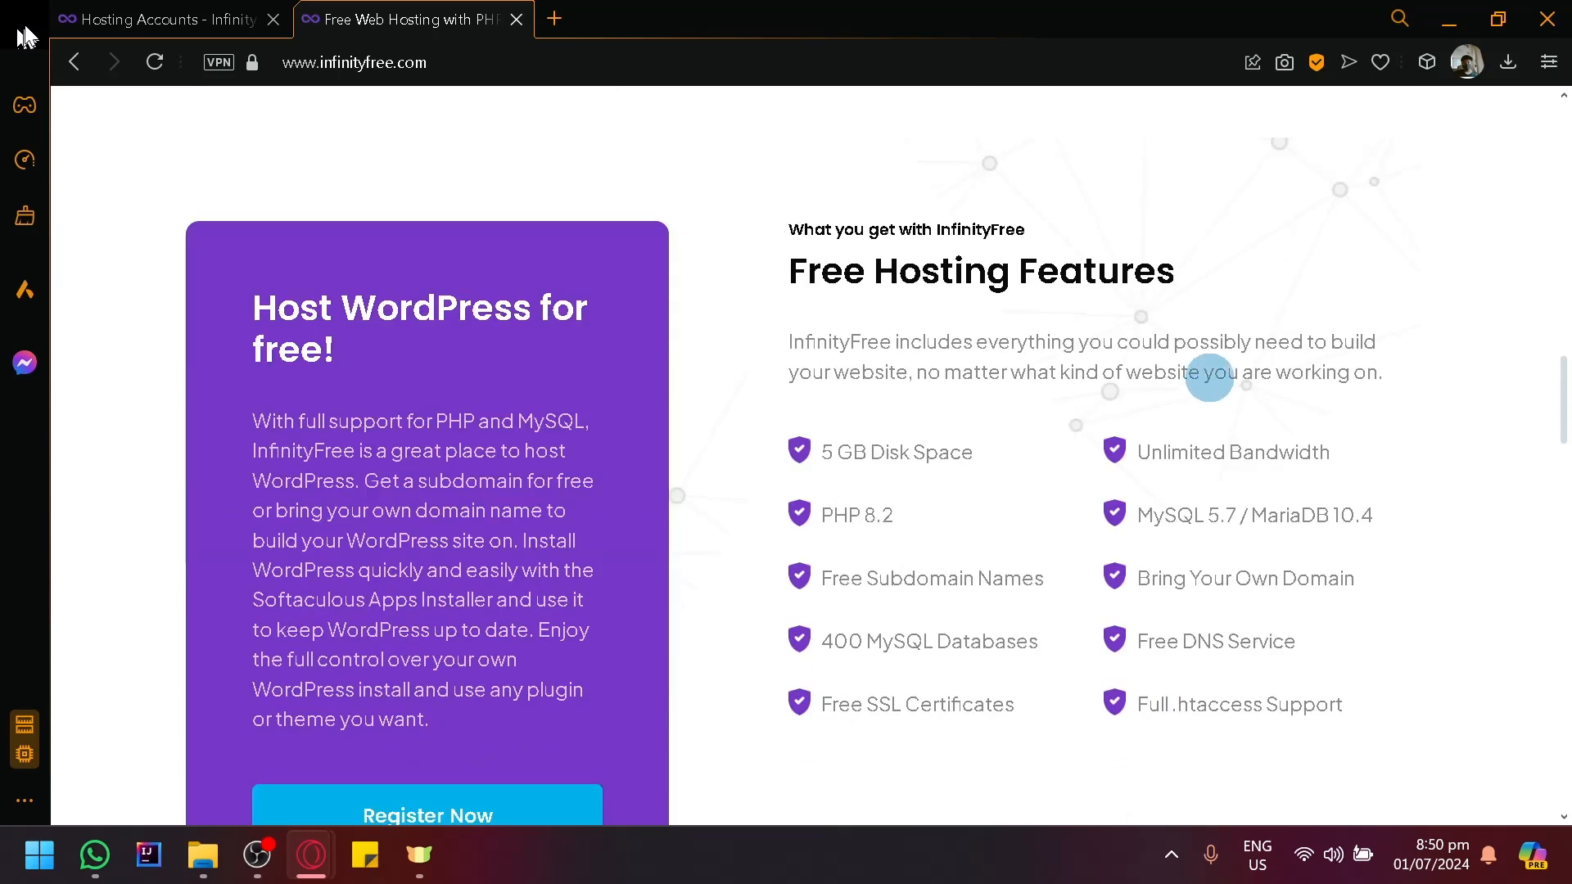
# - Examine the Free Hosting Features list and view the site information for infinityfree.com
pyautogui.scroll(-2, 1209, 377)
pyautogui.scroll(2, 938, 396)
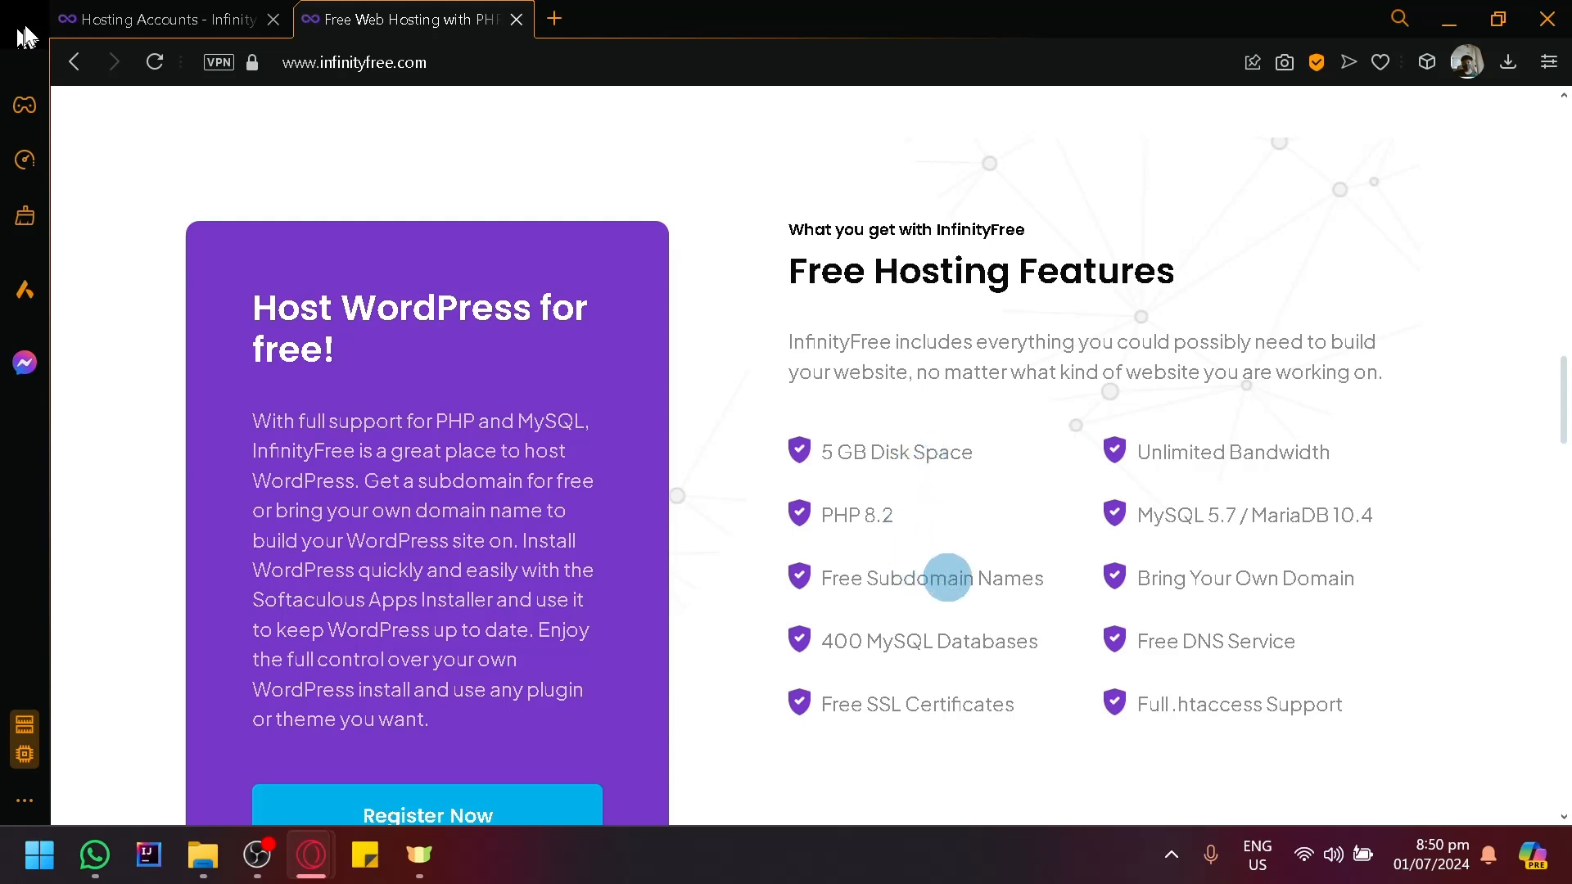
pyautogui.scroll(-2, 946, 569)
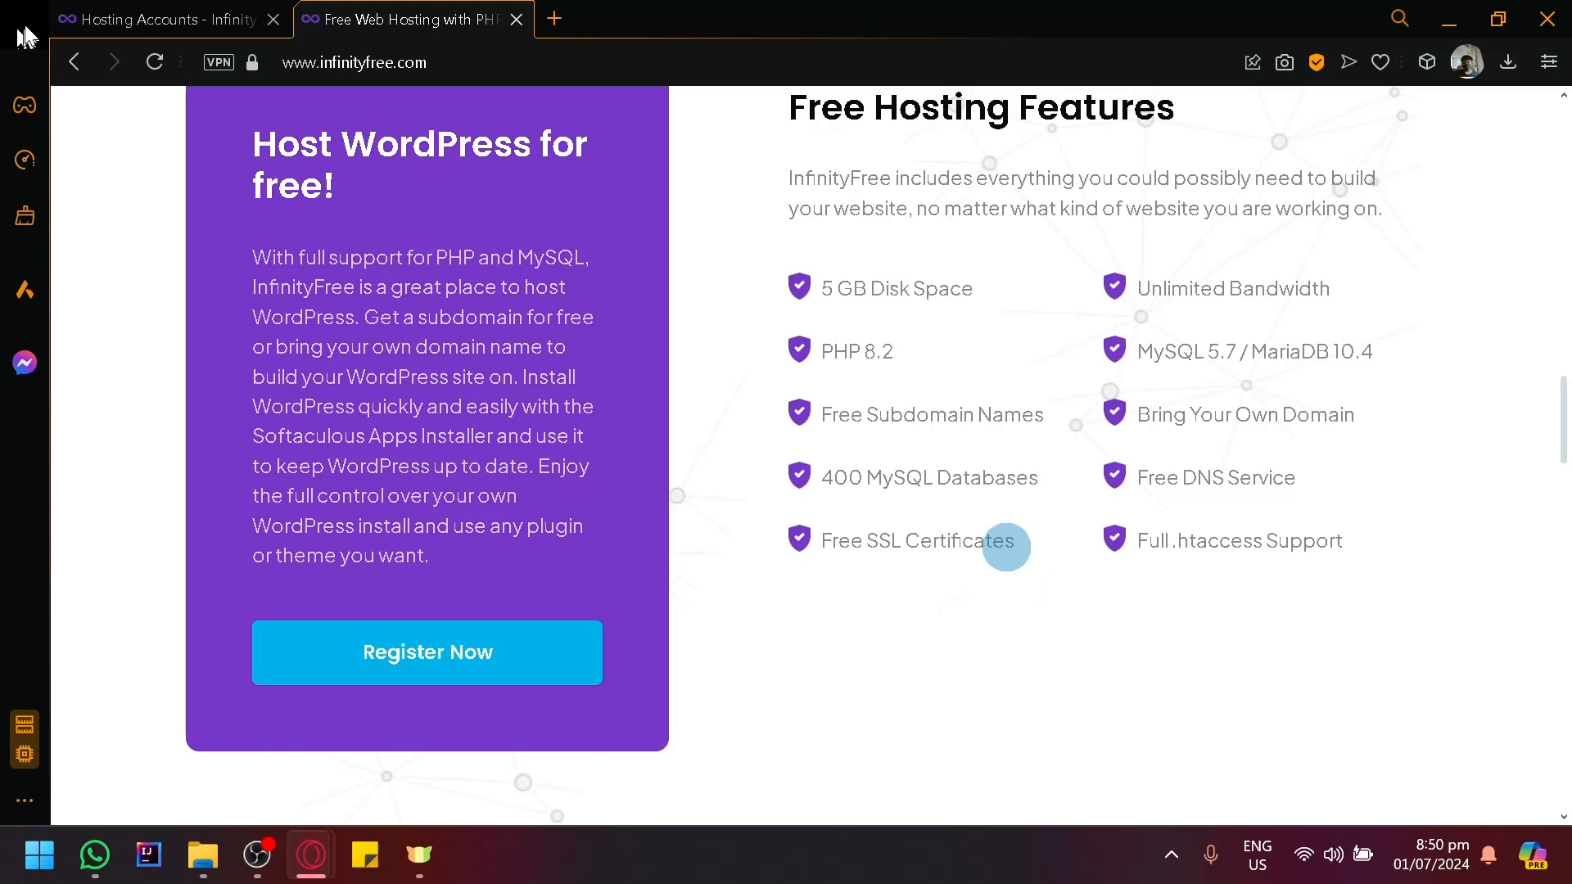
pyautogui.click(252, 62)
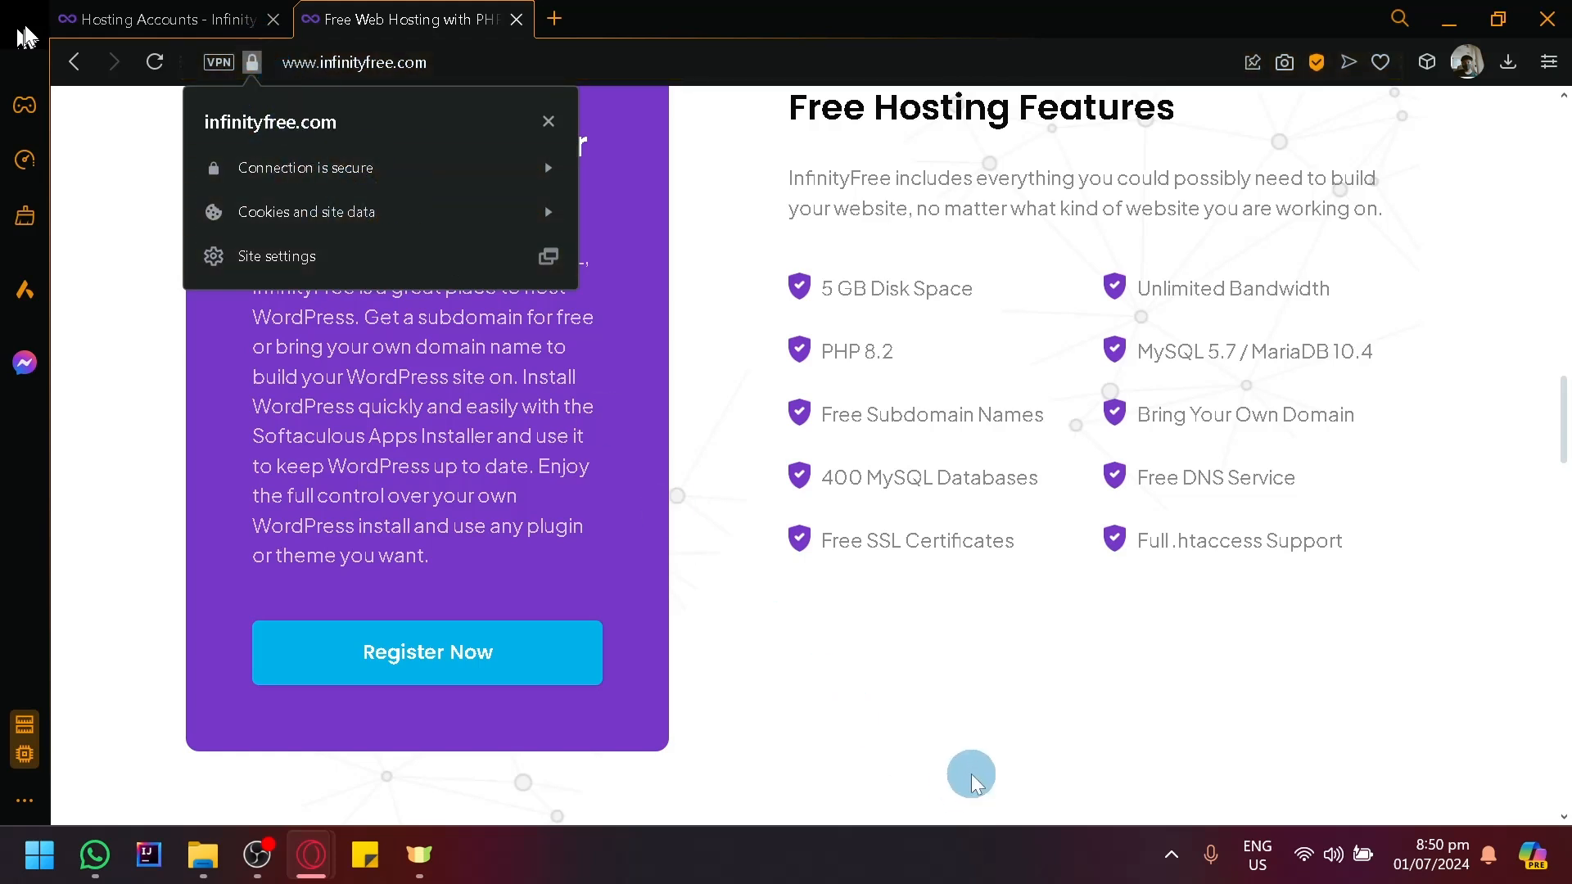
pyautogui.click(979, 652)
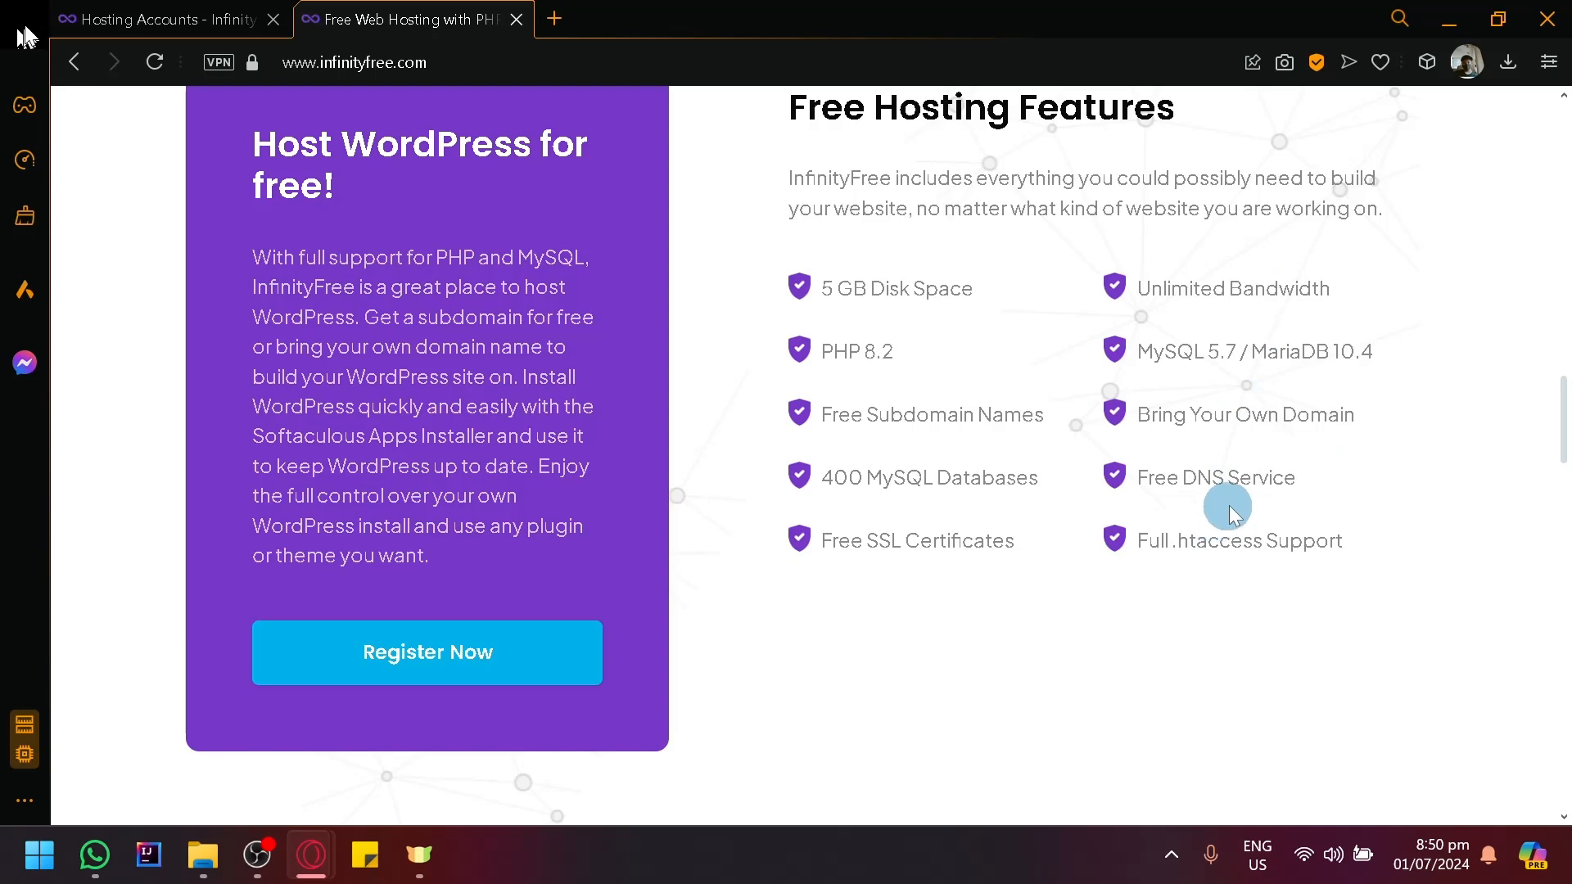
# - Look through the Site.pro Website Builder and FAQ sections, and close the InfinityFree homepage
pyautogui.scroll(-15, 1263, 596)
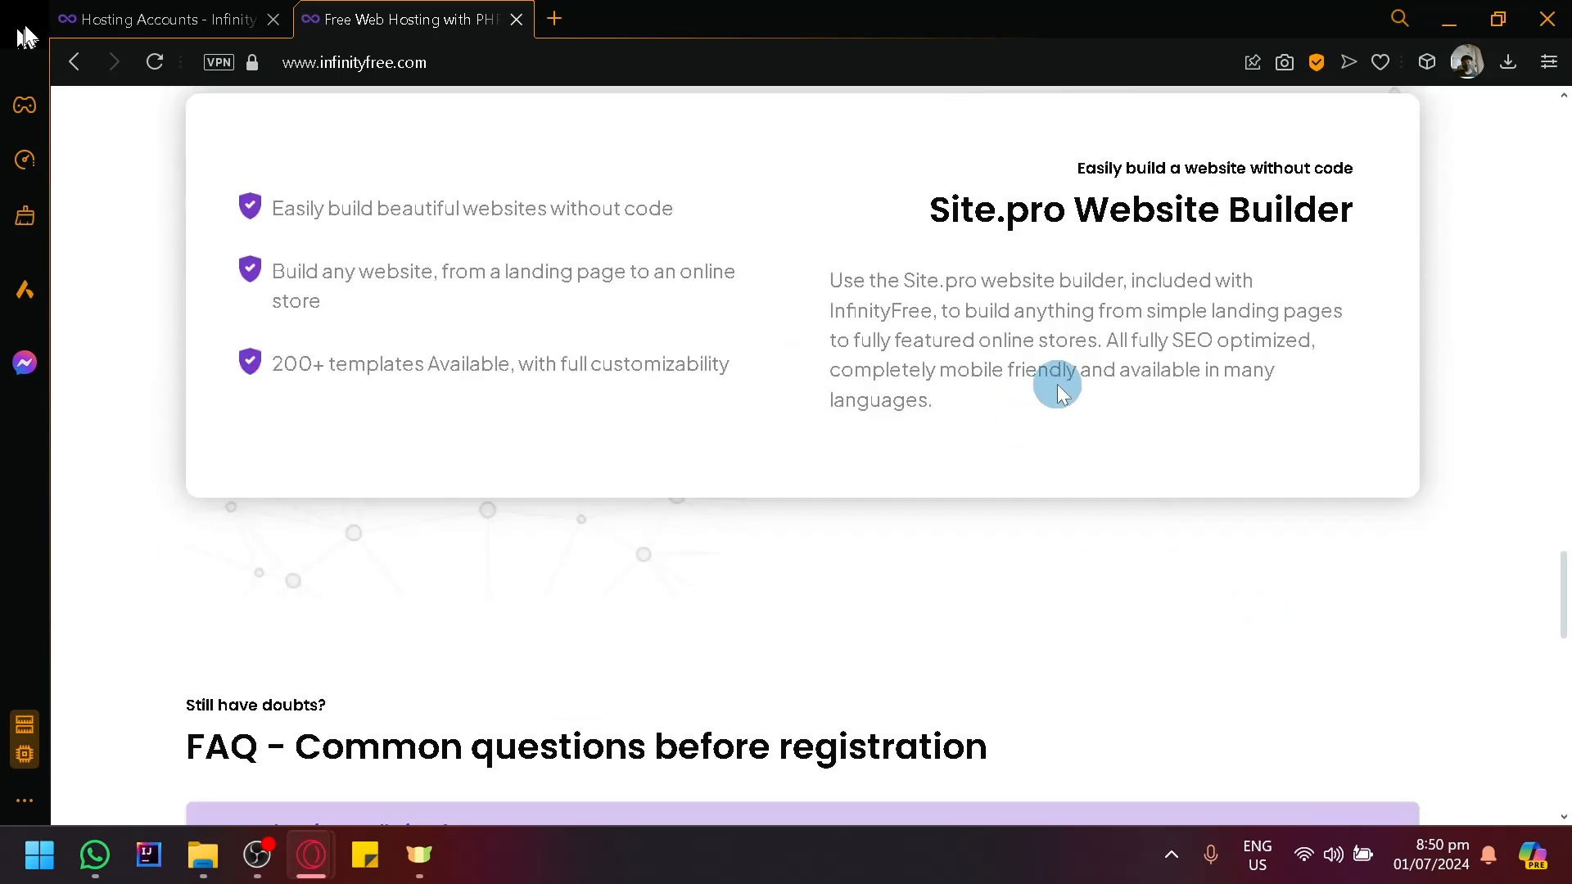
pyautogui.scroll(-5, 1042, 401)
pyautogui.scroll(20, 901, 414)
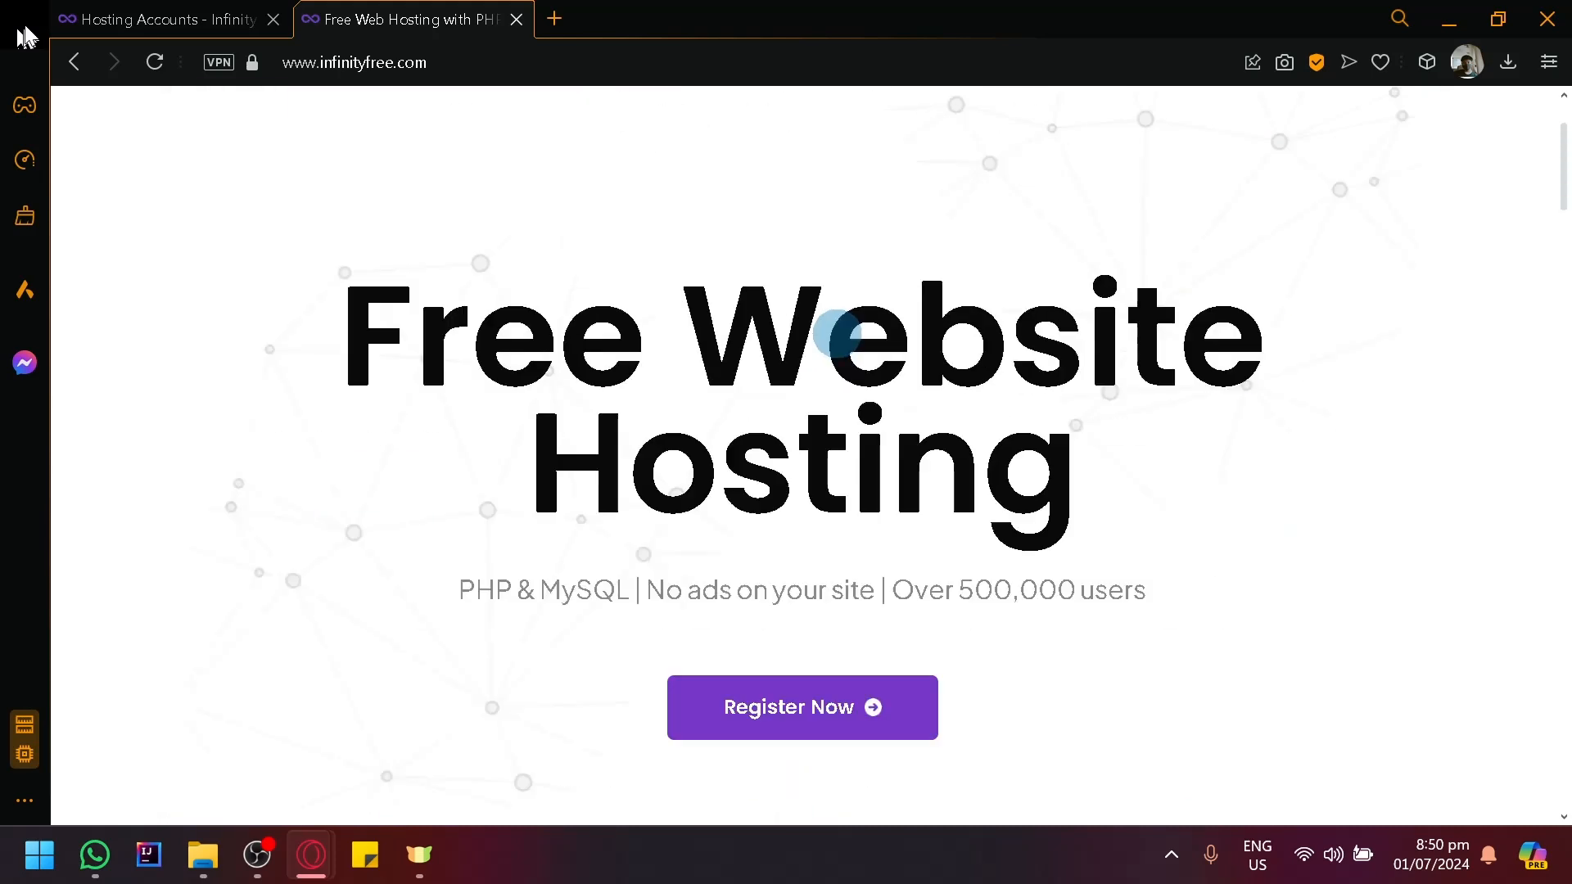
pyautogui.click(516, 18)
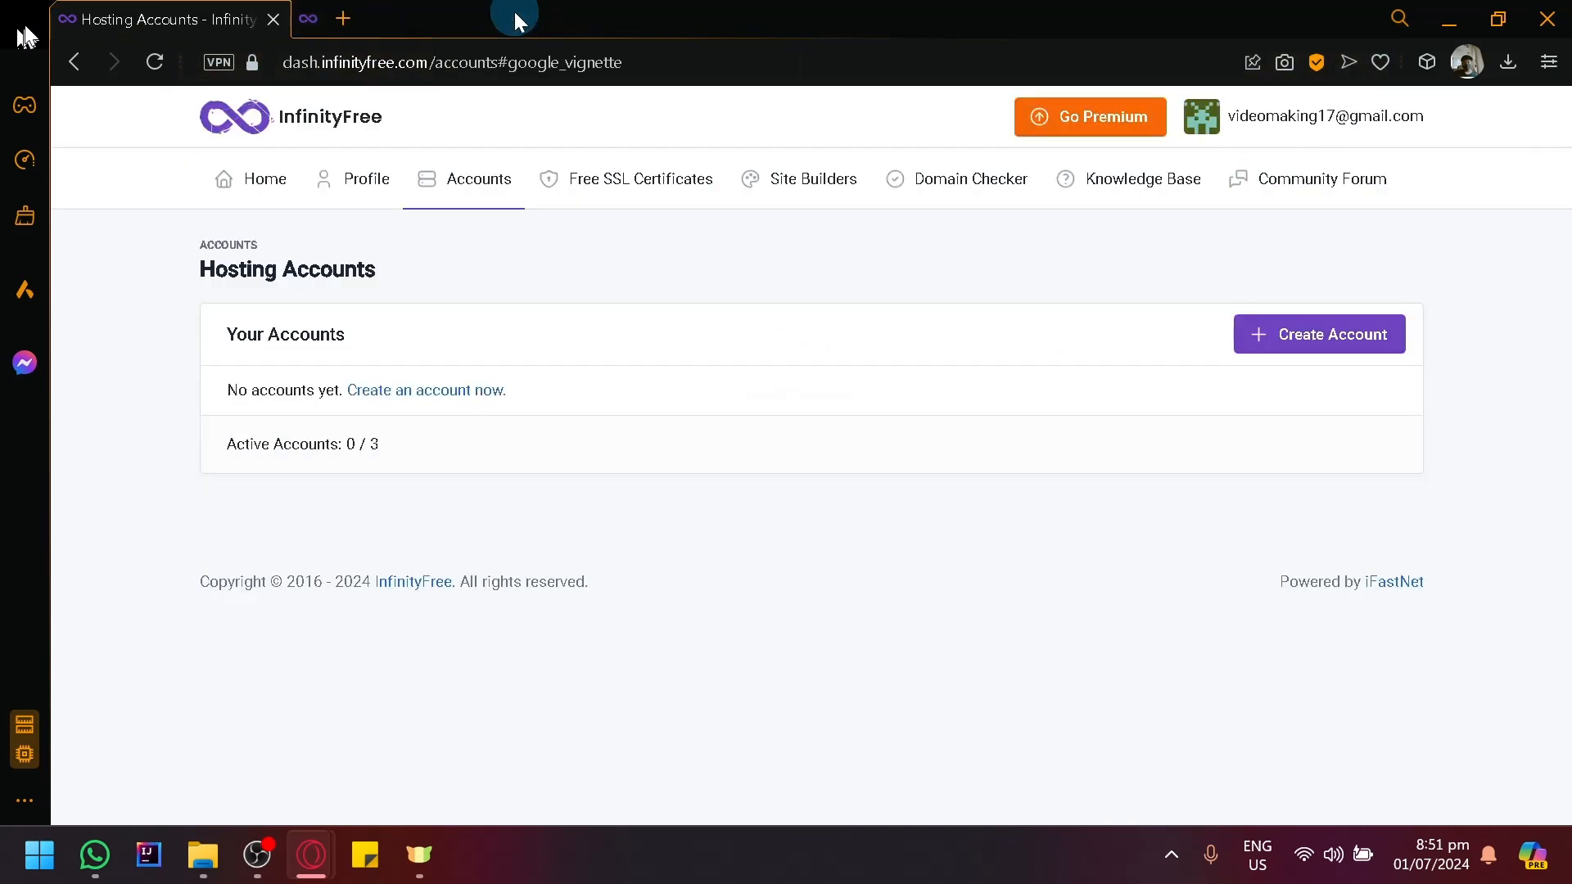
# - Start creating a hosting account on the $0 InfinityFree plan
pyautogui.click(855, 529)
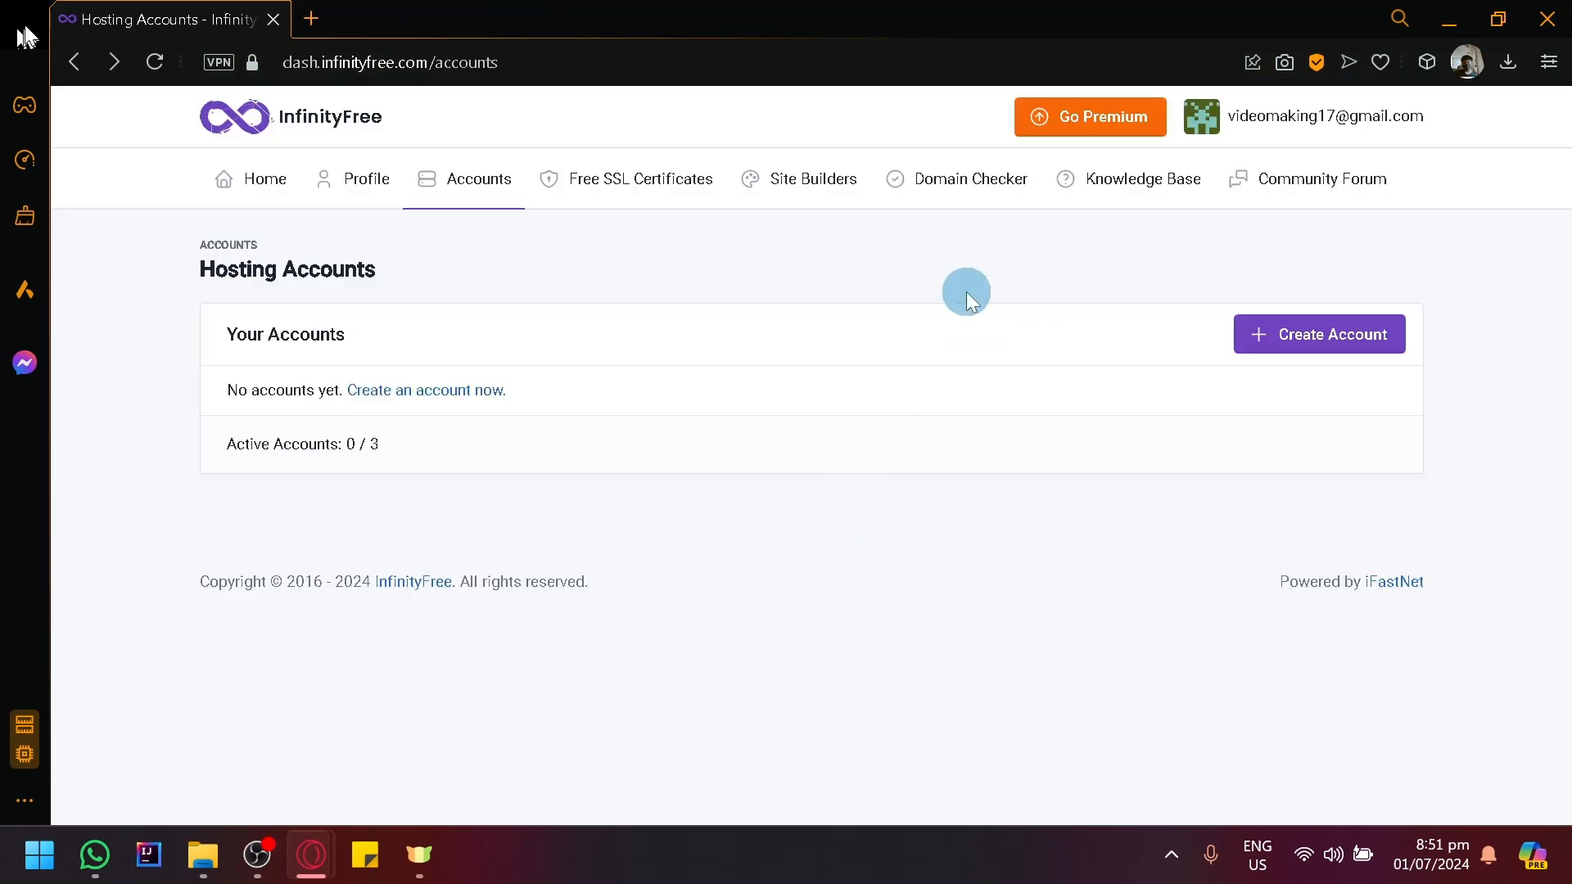
pyautogui.click(1282, 344)
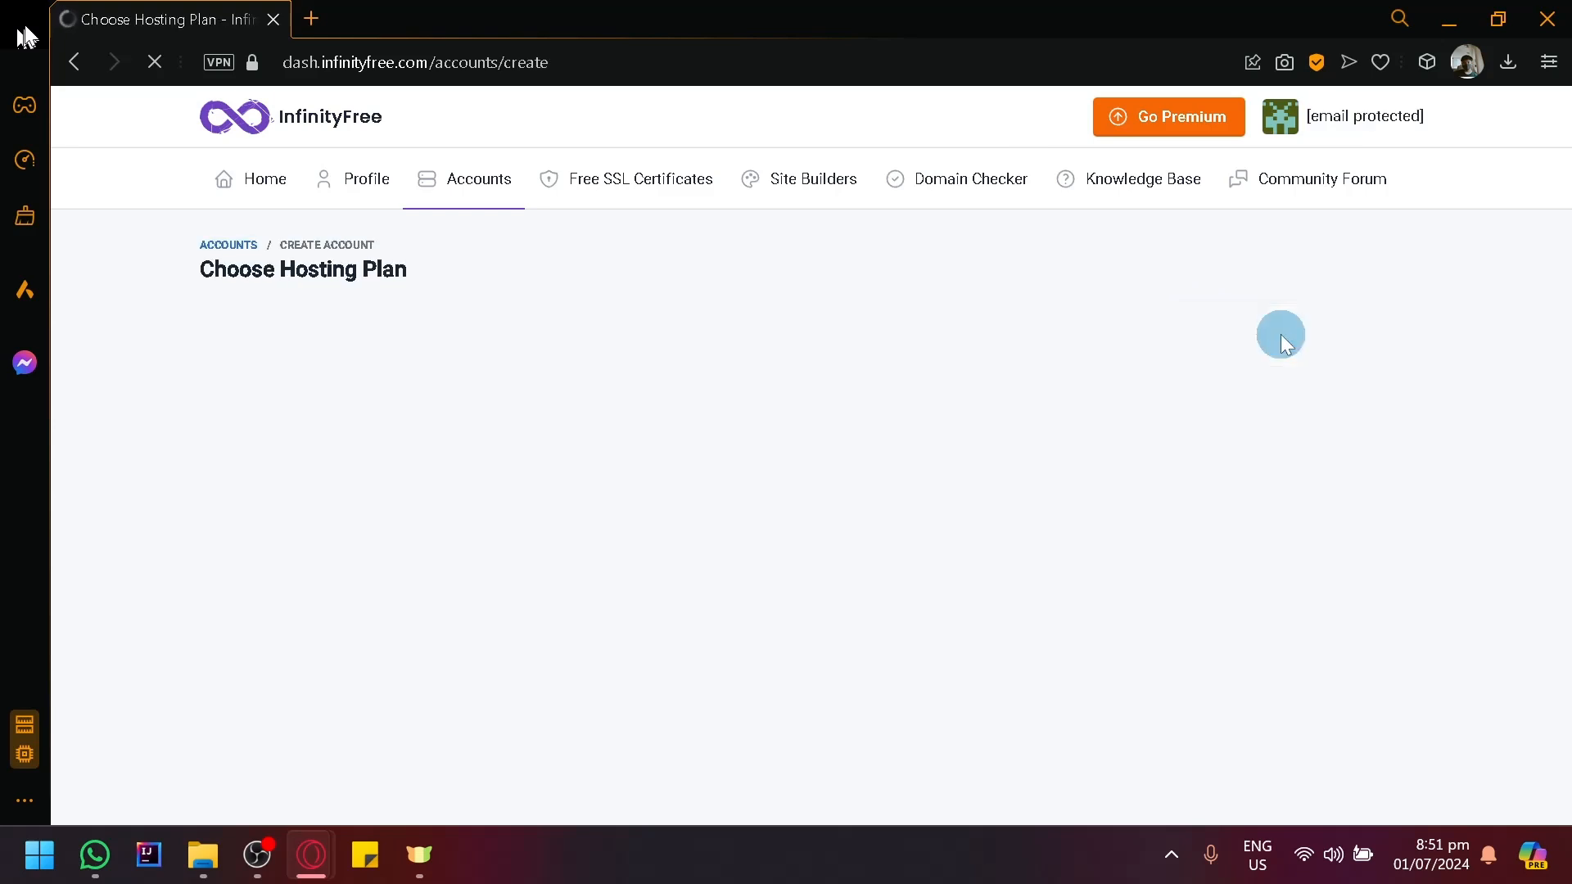
pyautogui.scroll(-5, 537, 570)
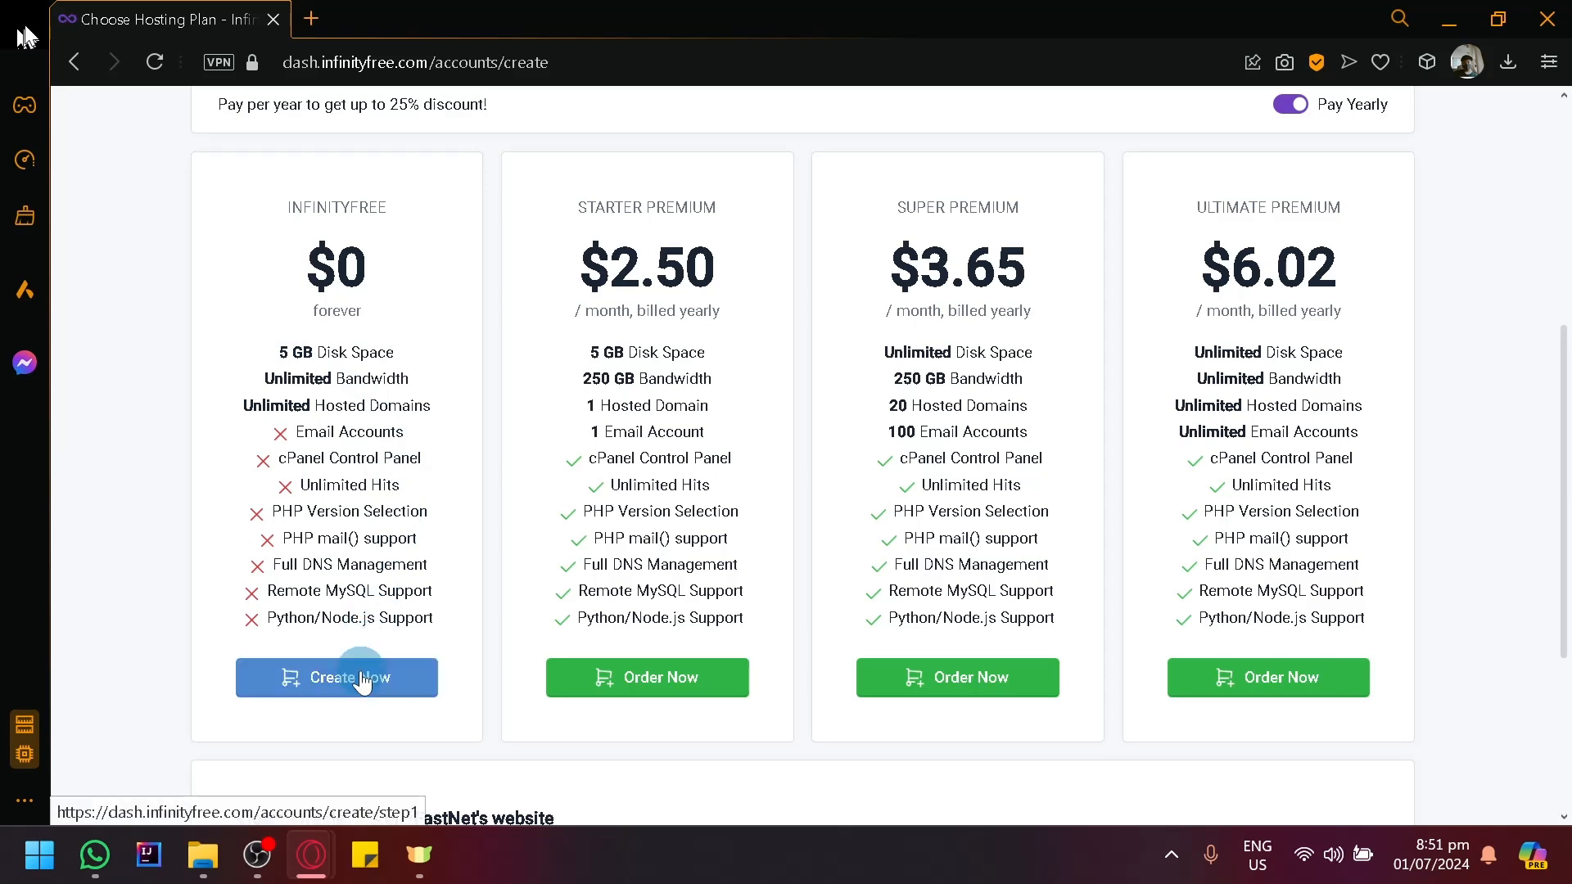
pyautogui.click(331, 677)
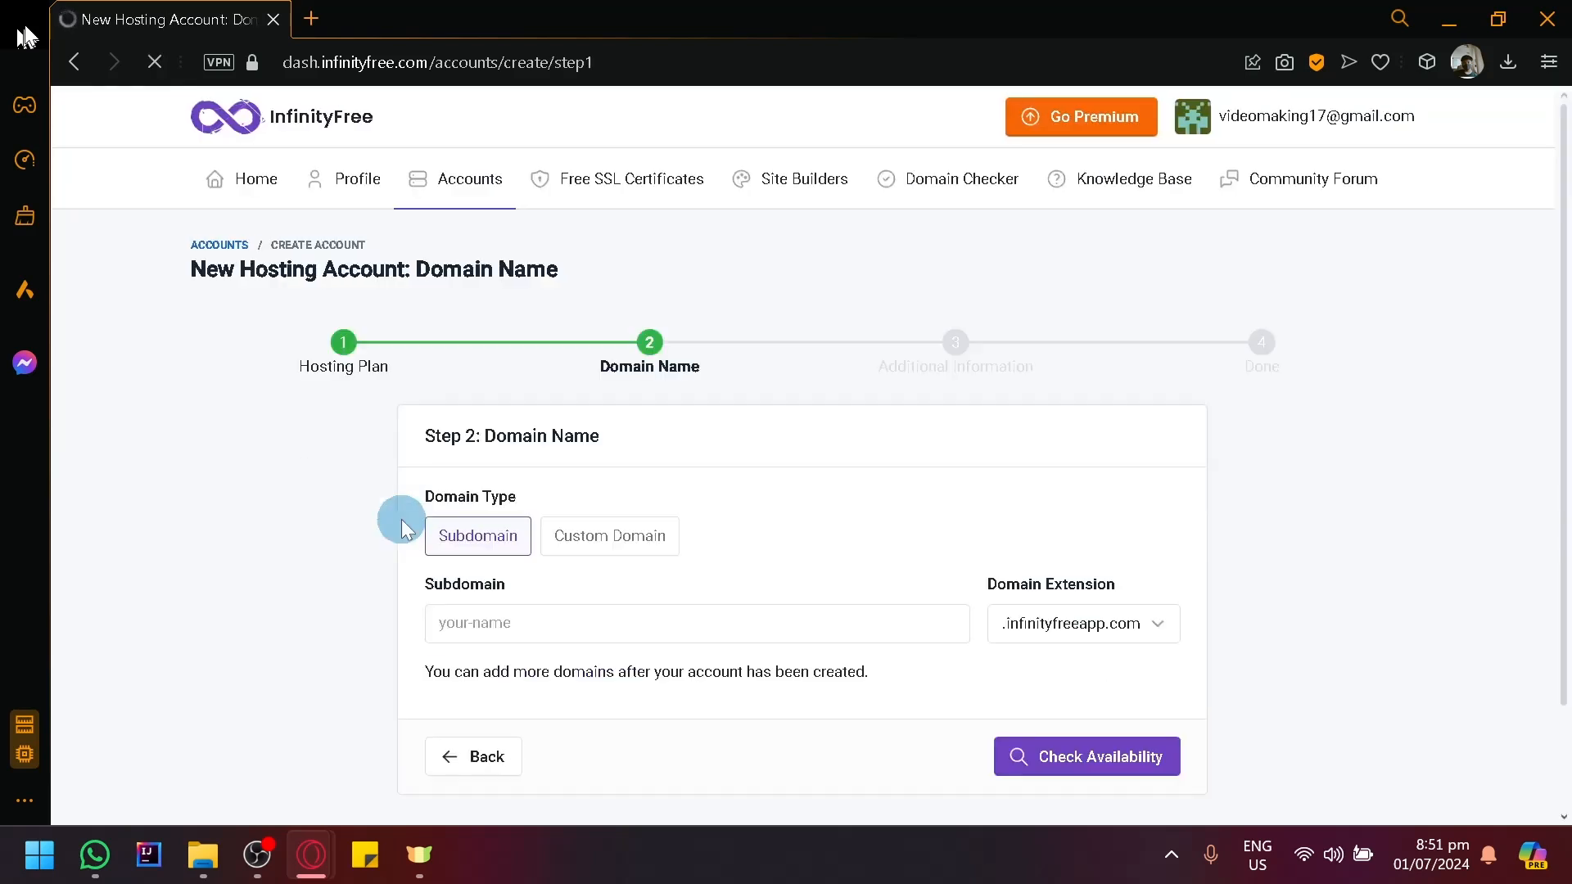
# - View what the Custom Domain type requires, and return the domain type to Subdomain
pyautogui.scroll(-2, 455, 556)
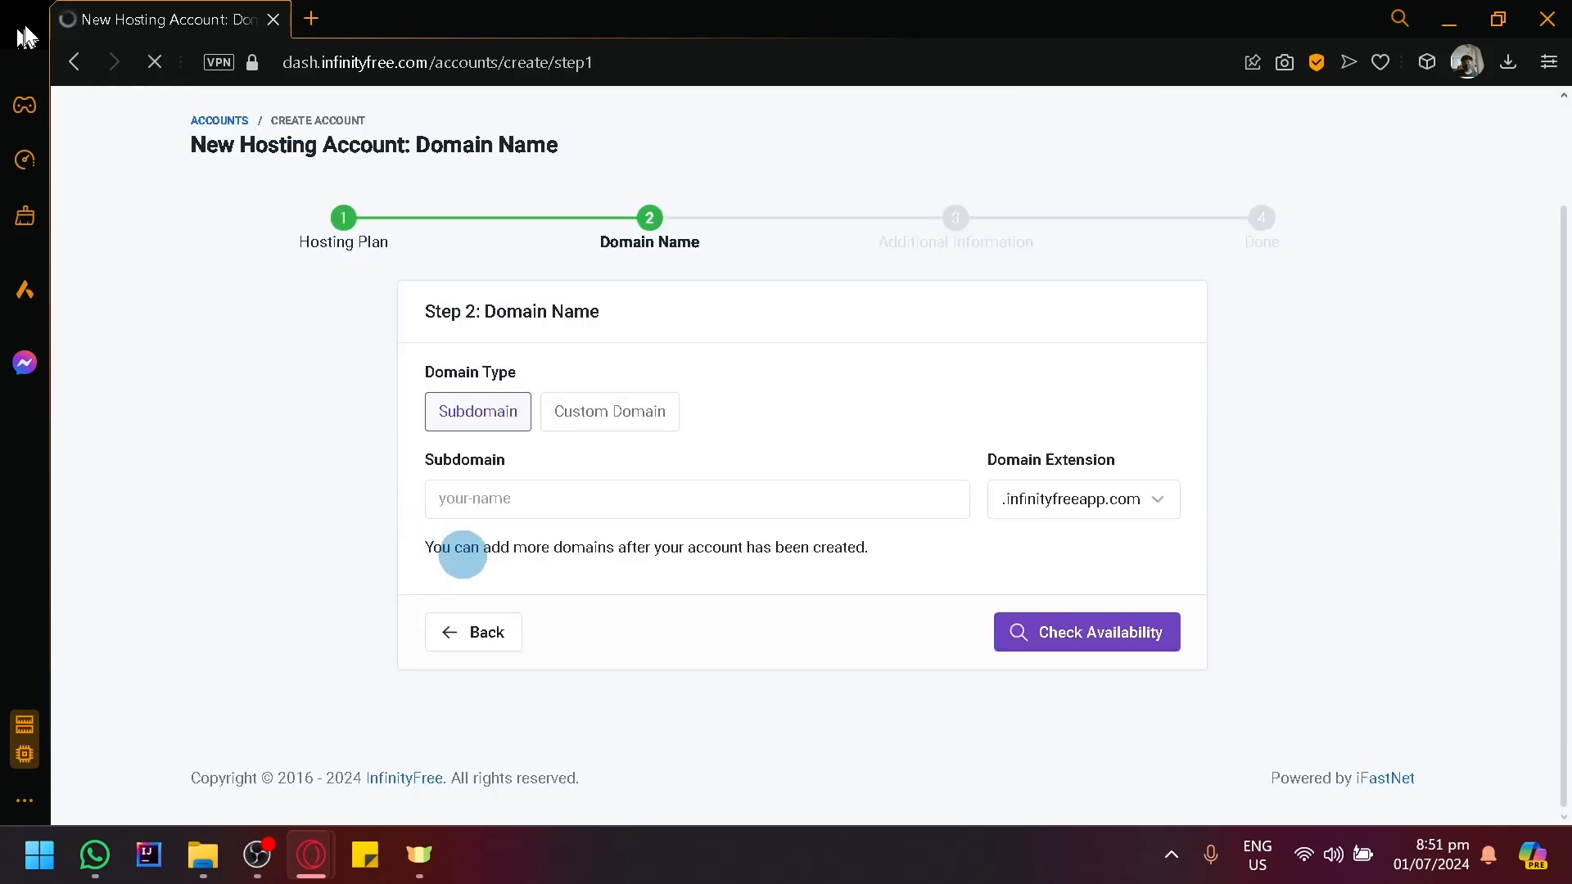
pyautogui.click(590, 416)
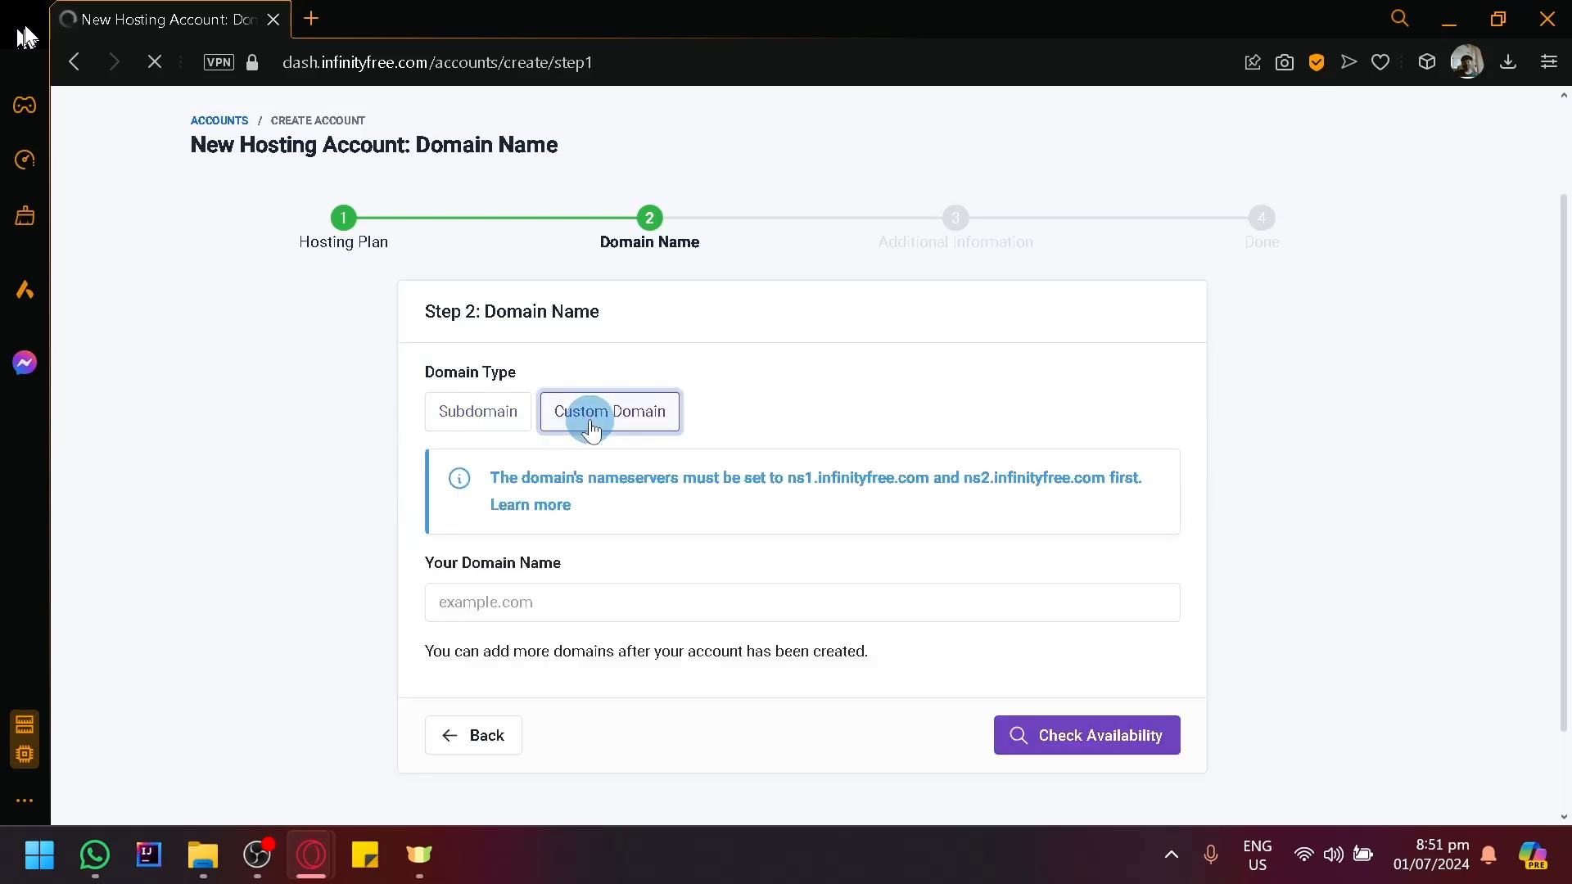
pyautogui.click(491, 420)
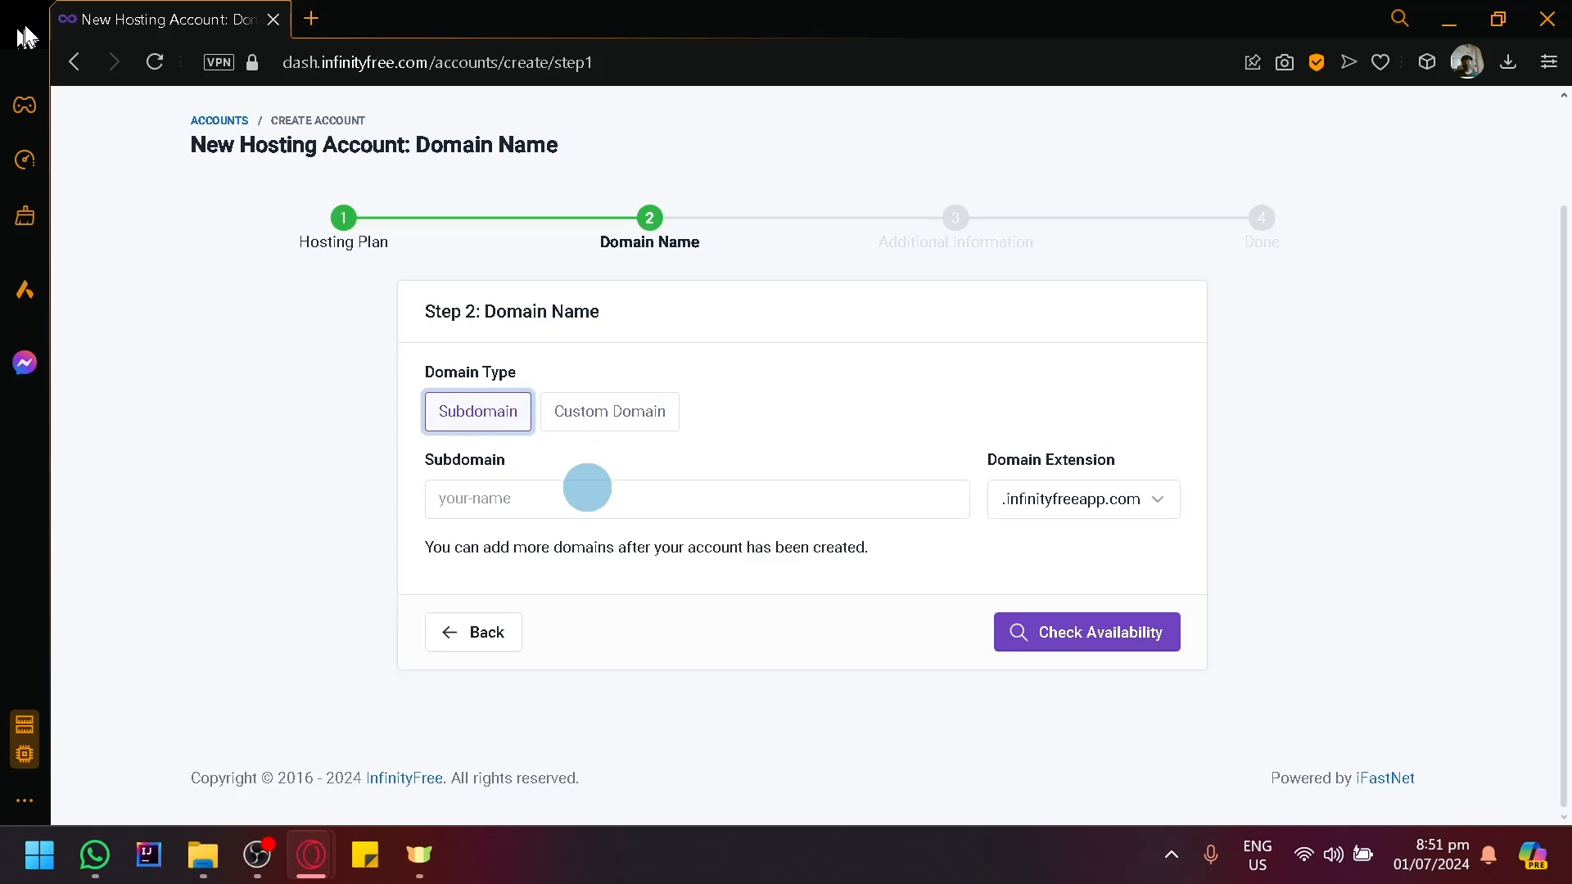
# - Enter coffeeworld as the subdomain and choose the .infinityfreeapp.com domain extension
pyautogui.click(586, 489)
pyautogui.click(610, 551)
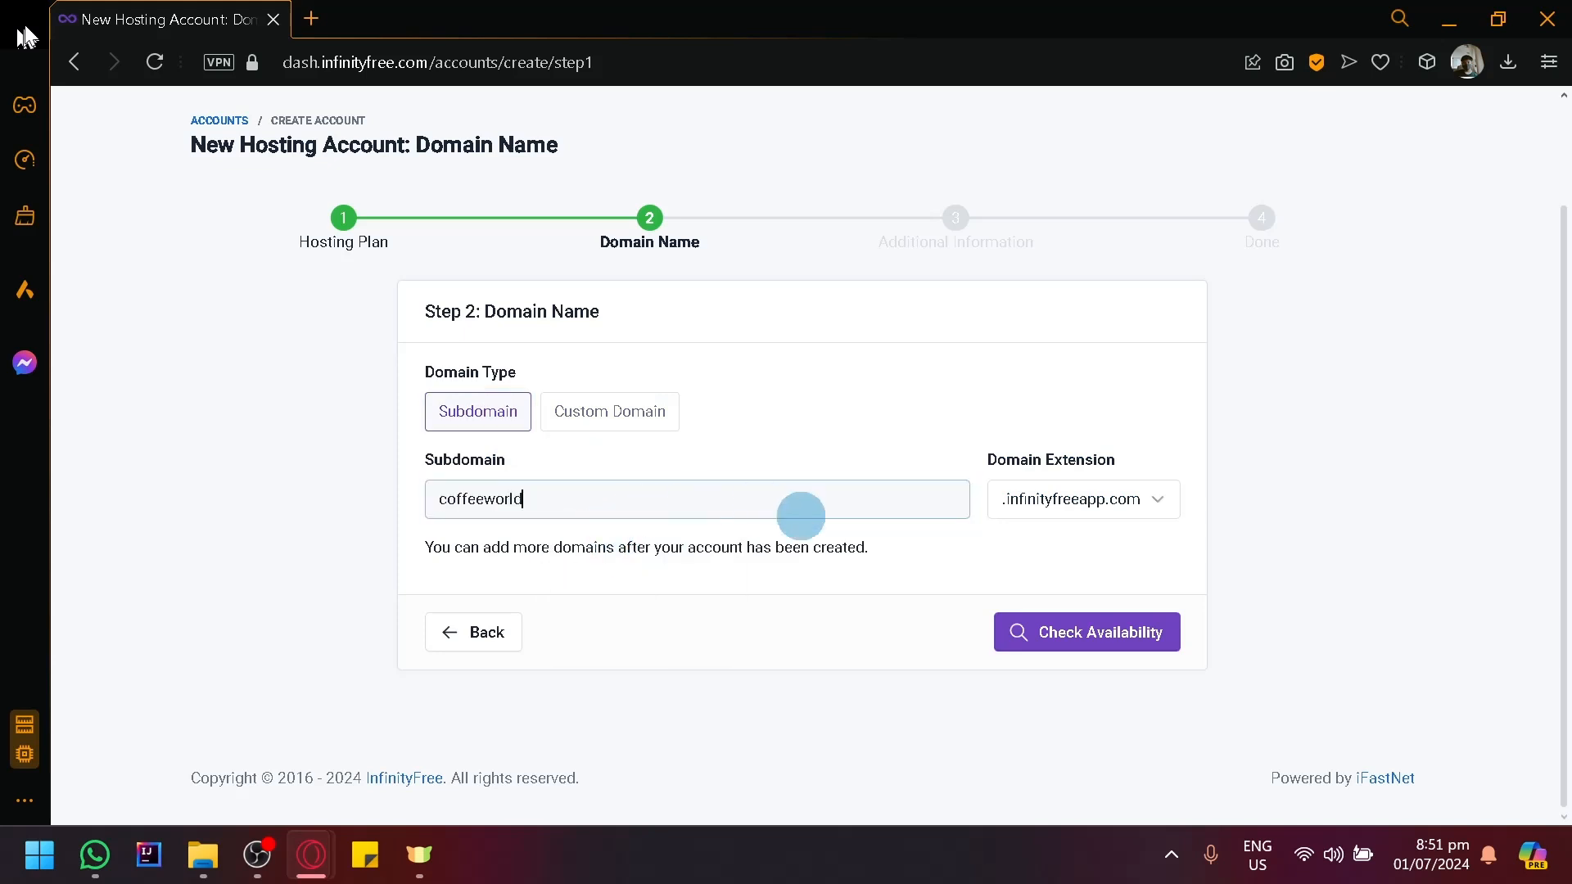
pyautogui.click(1095, 502)
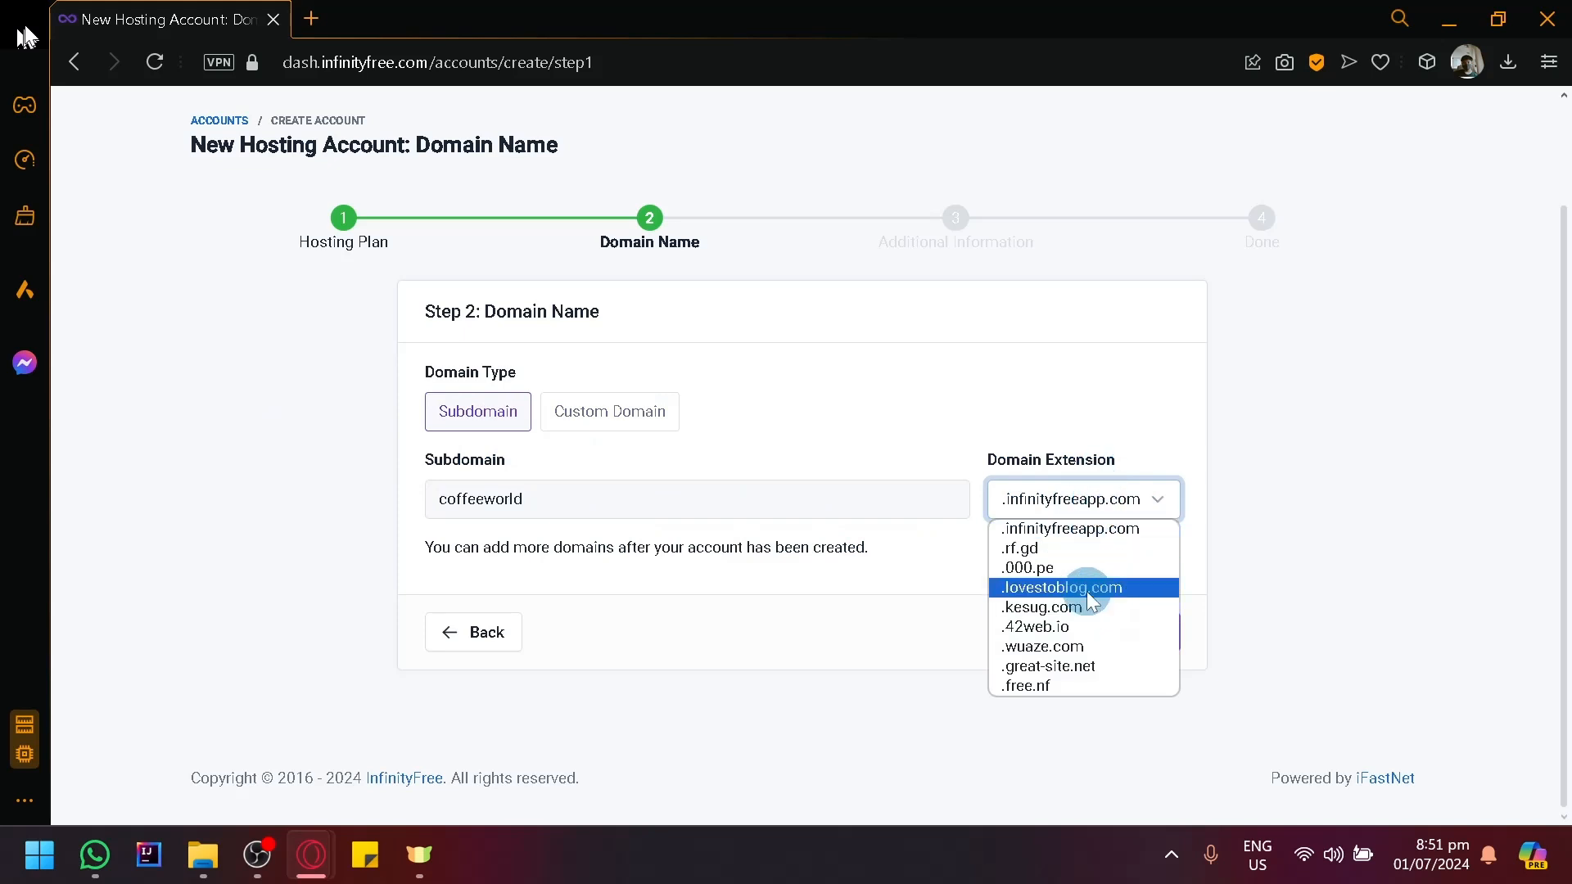
pyautogui.scroll(5, 1229, 597)
pyautogui.click(1079, 419)
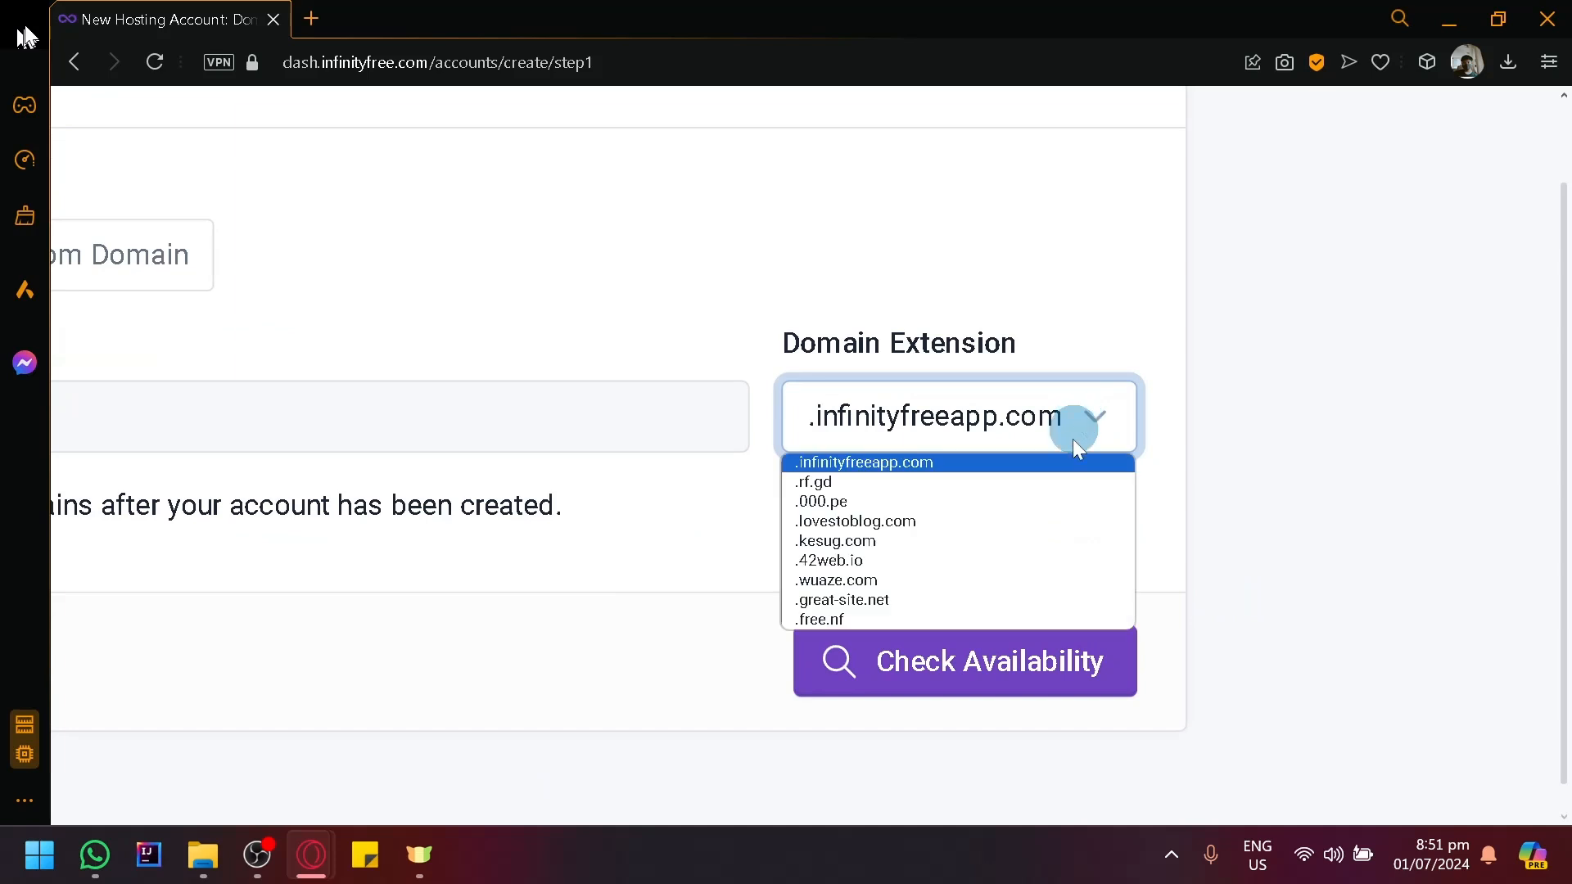
pyautogui.scroll(-5, 1416, 565)
pyautogui.click(1154, 512)
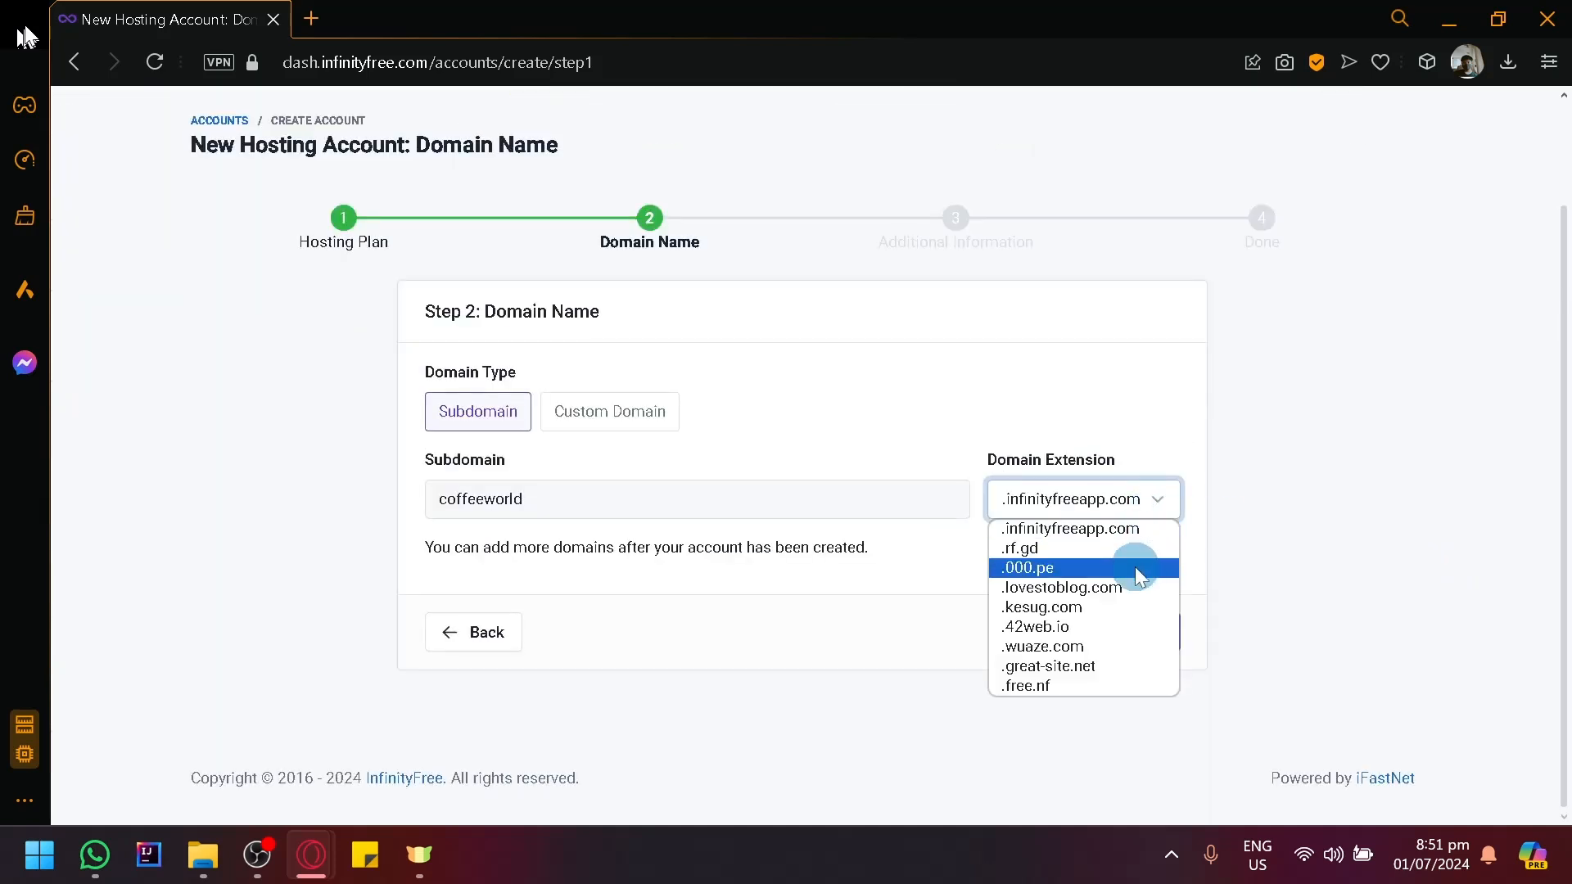
pyautogui.click(1131, 533)
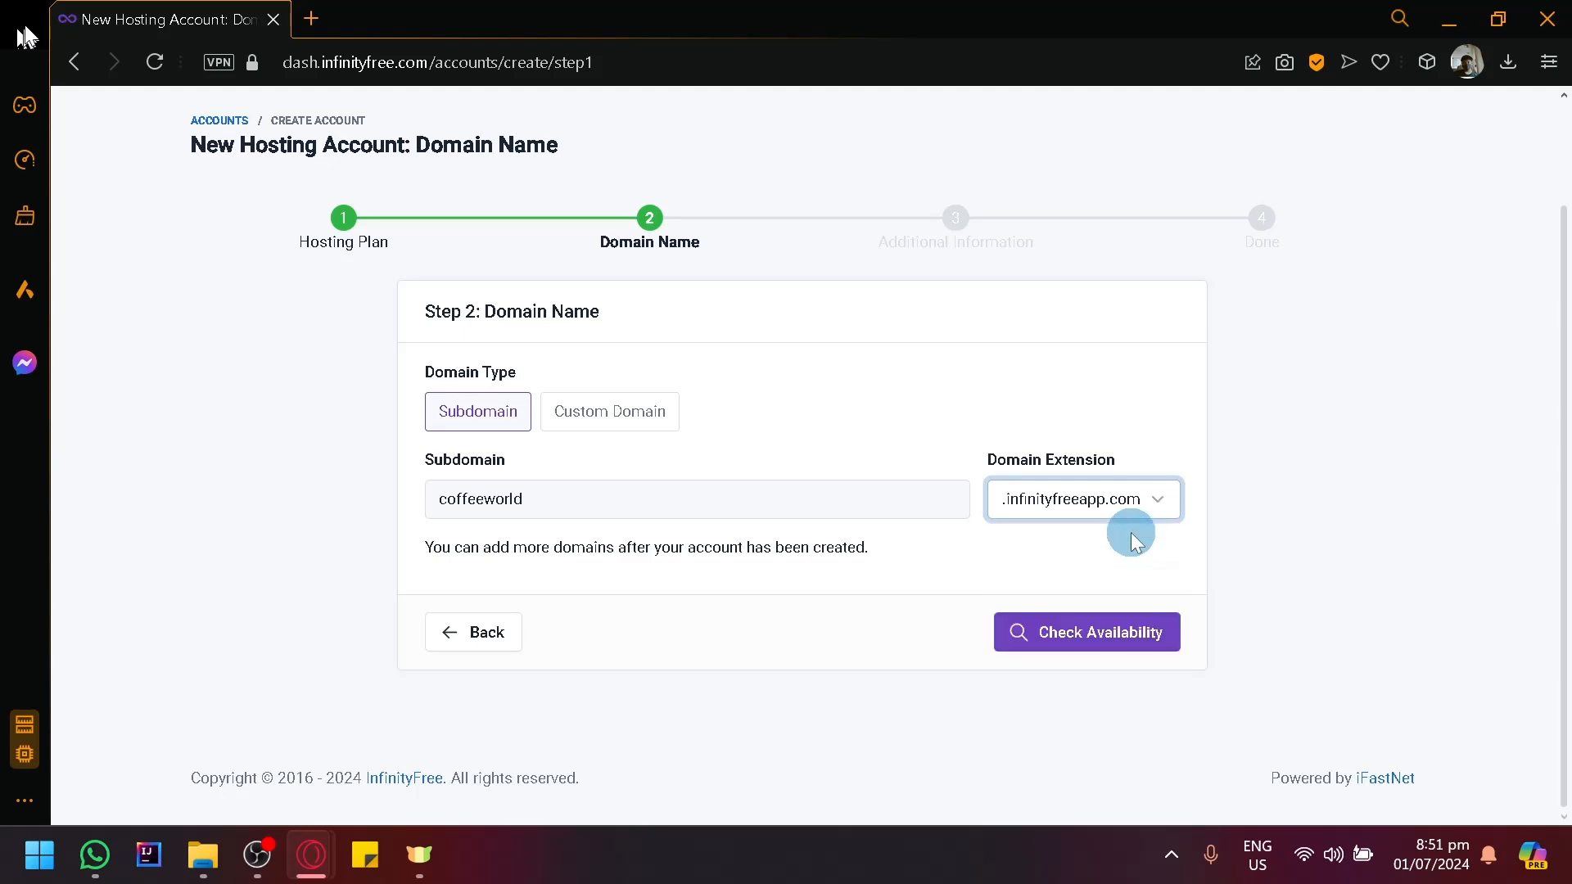
# - Open GoDaddy's domain name search in a new browser tab
pyautogui.click(311, 18)
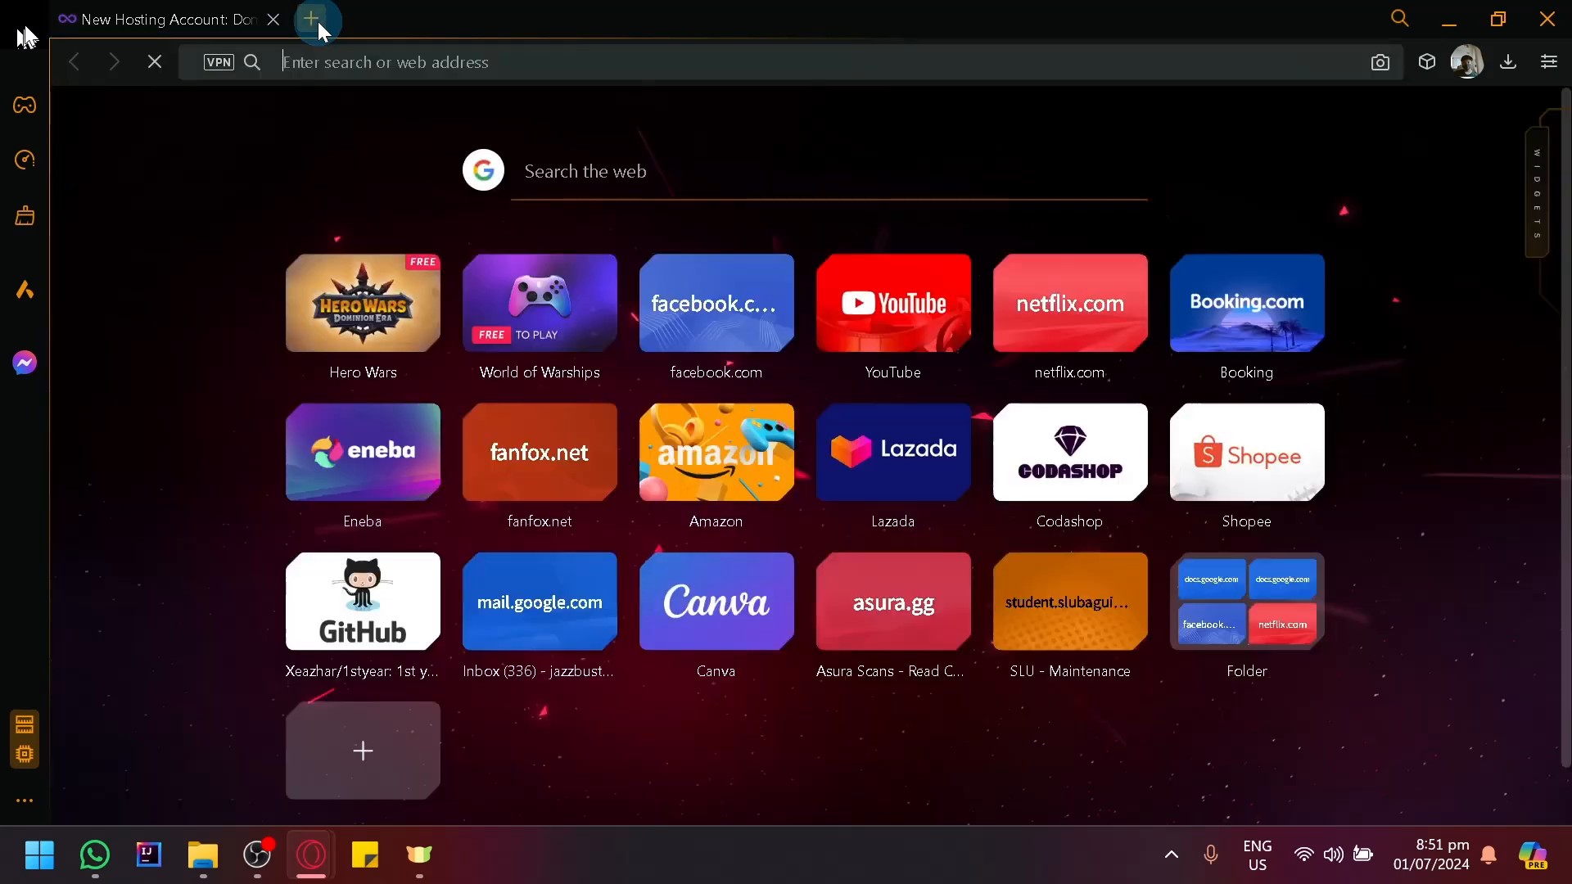
pyautogui.write('godad')
pyautogui.press('Return')
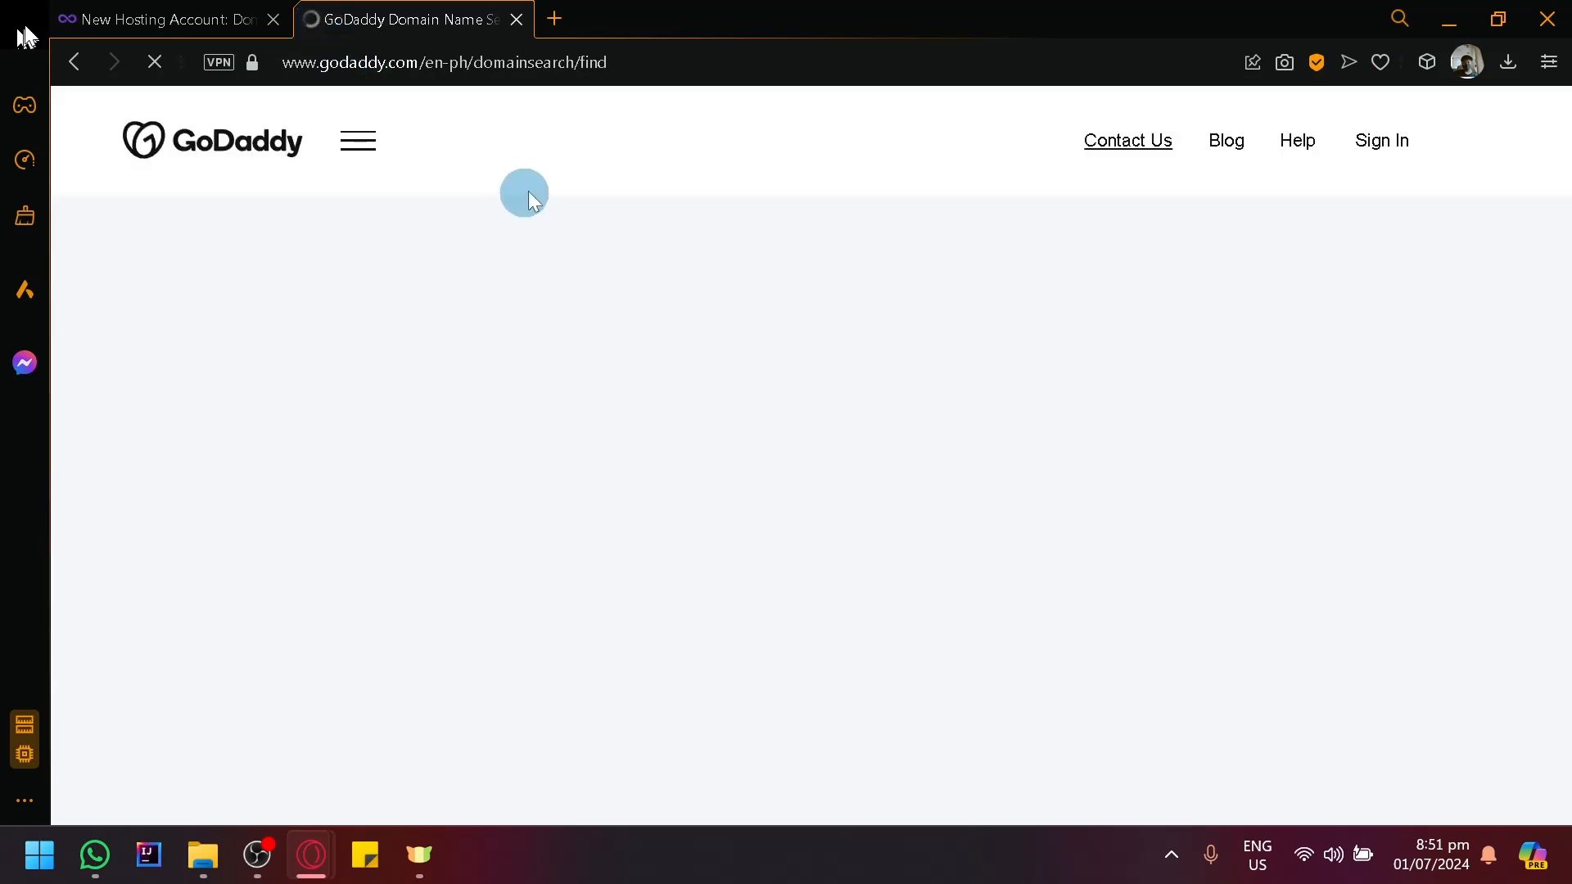
# - Copy the subdomain name coffeeworld from the InfinityFree form and search for it in GoDaddy's domain search
pyautogui.click(131, 18)
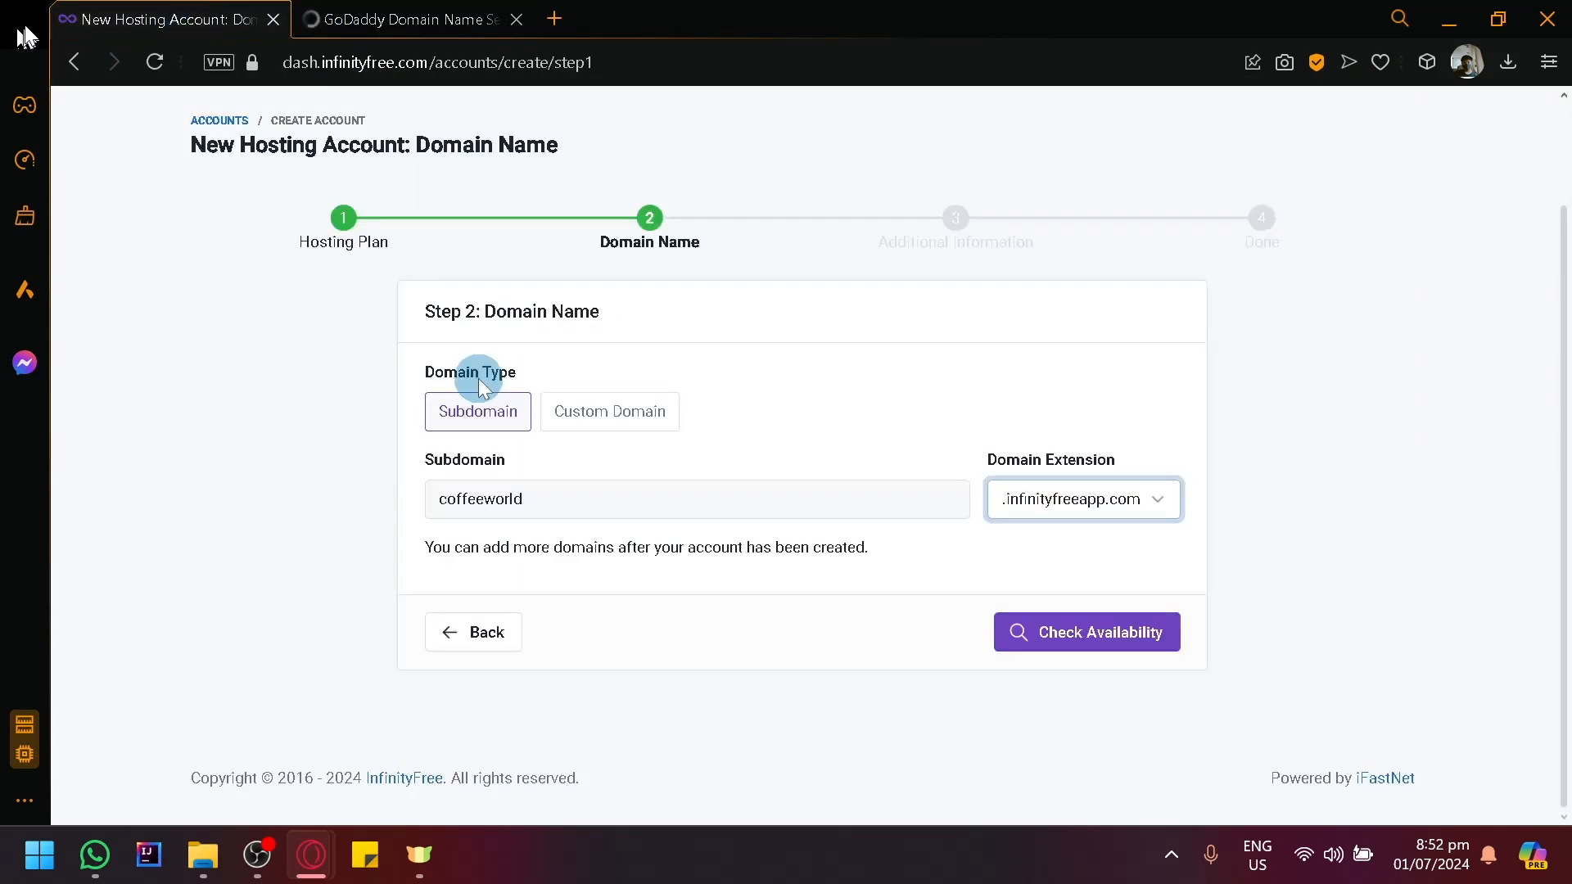
pyautogui.click(572, 498)
pyautogui.doubleClick(572, 498)
pyautogui.hotkey('ctrl', 'c')
pyautogui.click(401, 18)
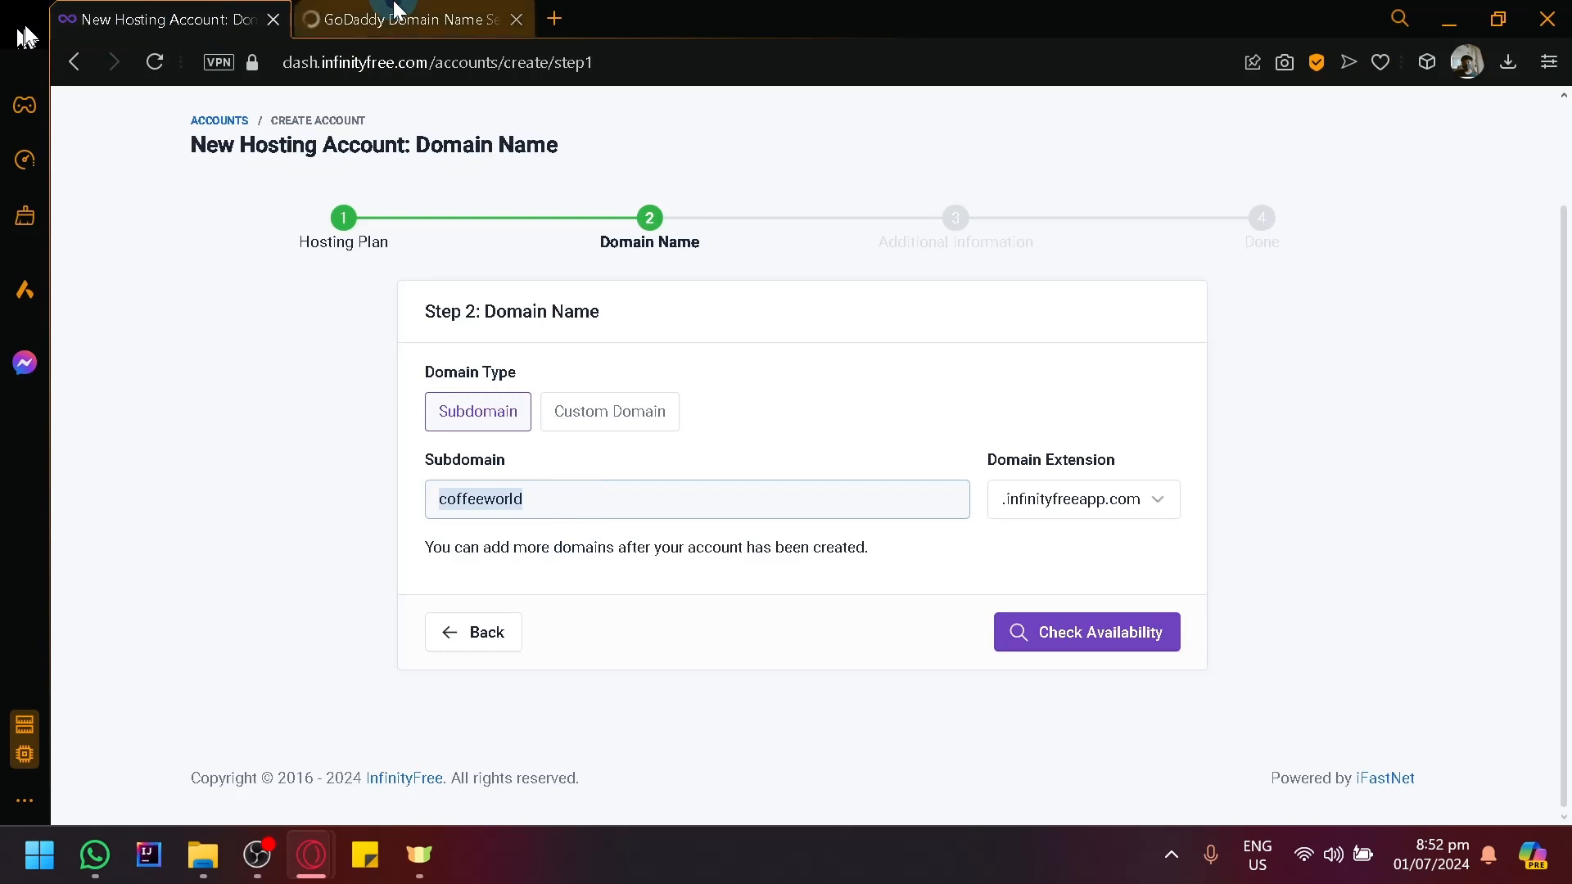
pyautogui.click(576, 251)
pyautogui.hotkey('ctrl', 'v')
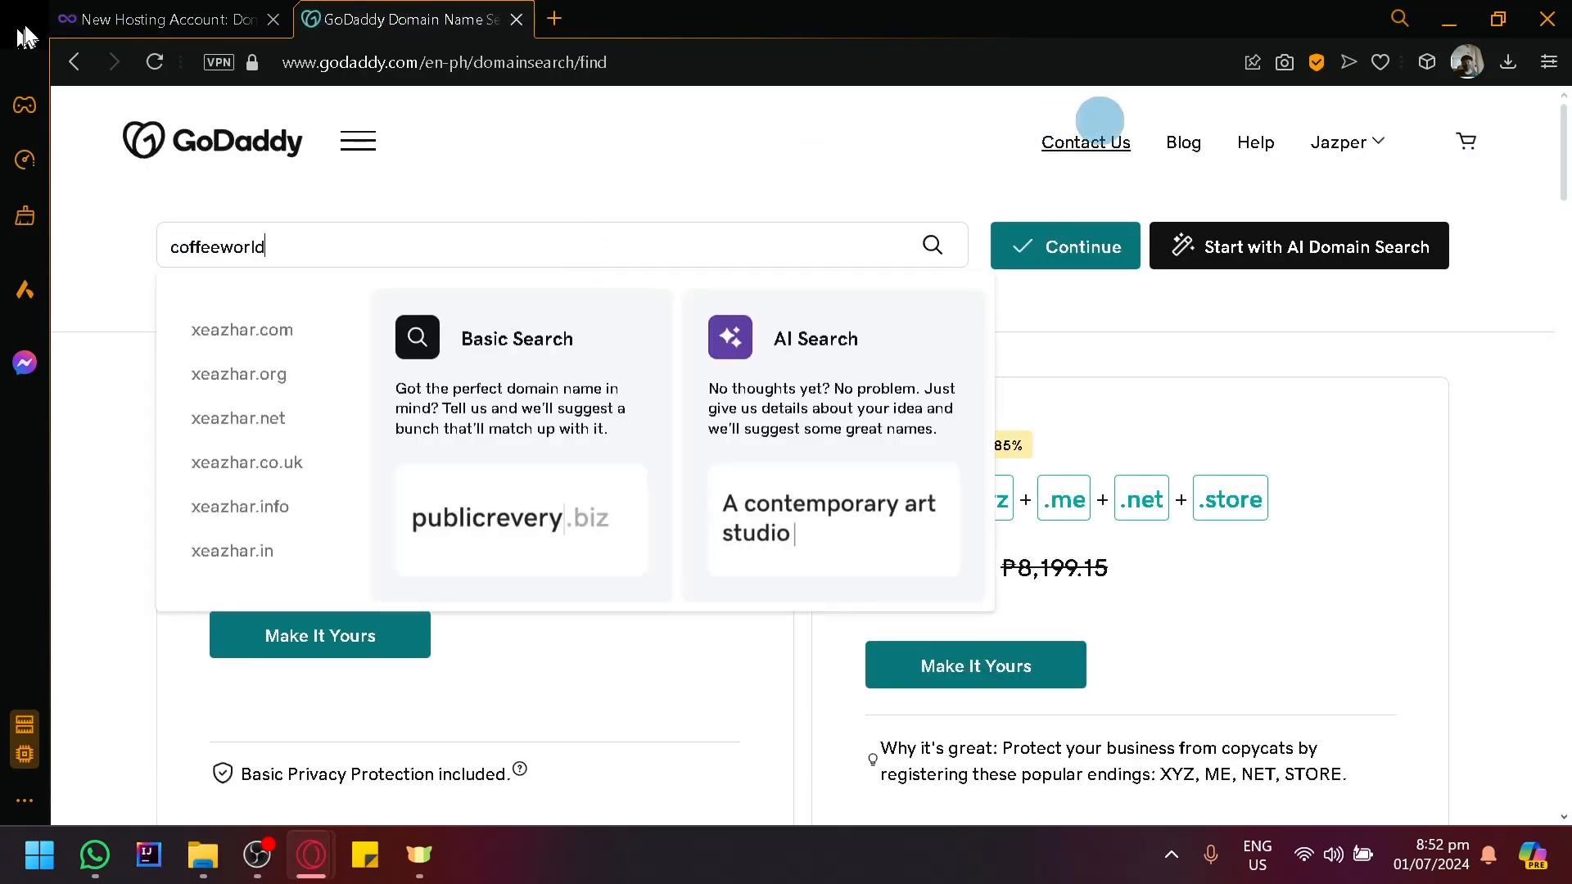
pyautogui.click(932, 244)
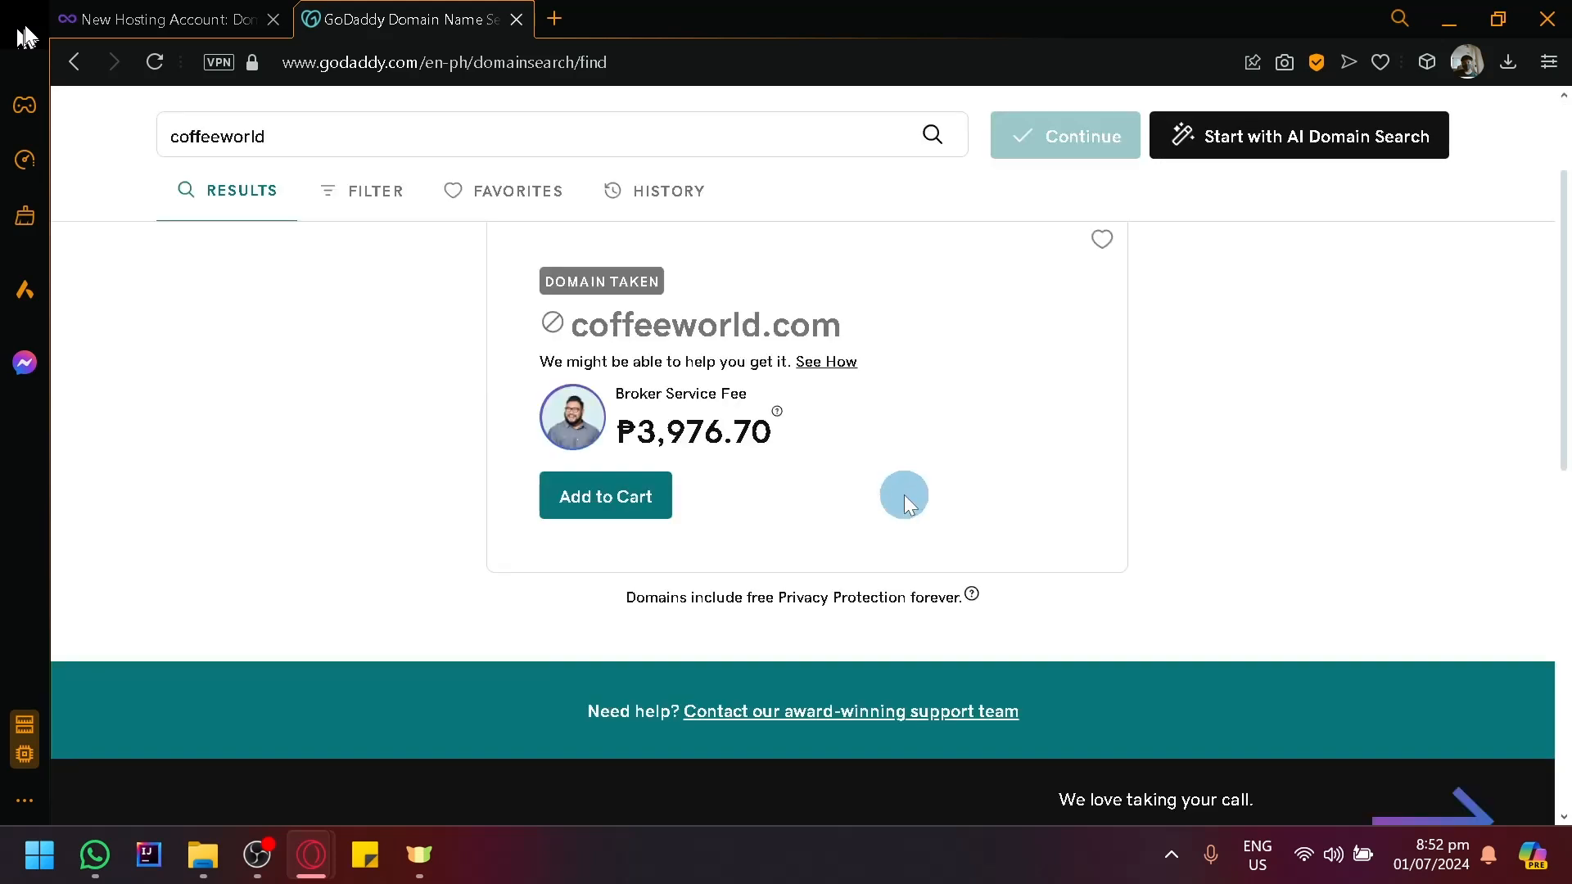
# - Examine the GoDaddy results for coffeeworld, comparing the offered domain extensions and their prices
pyautogui.scroll(-4, 491, 449)
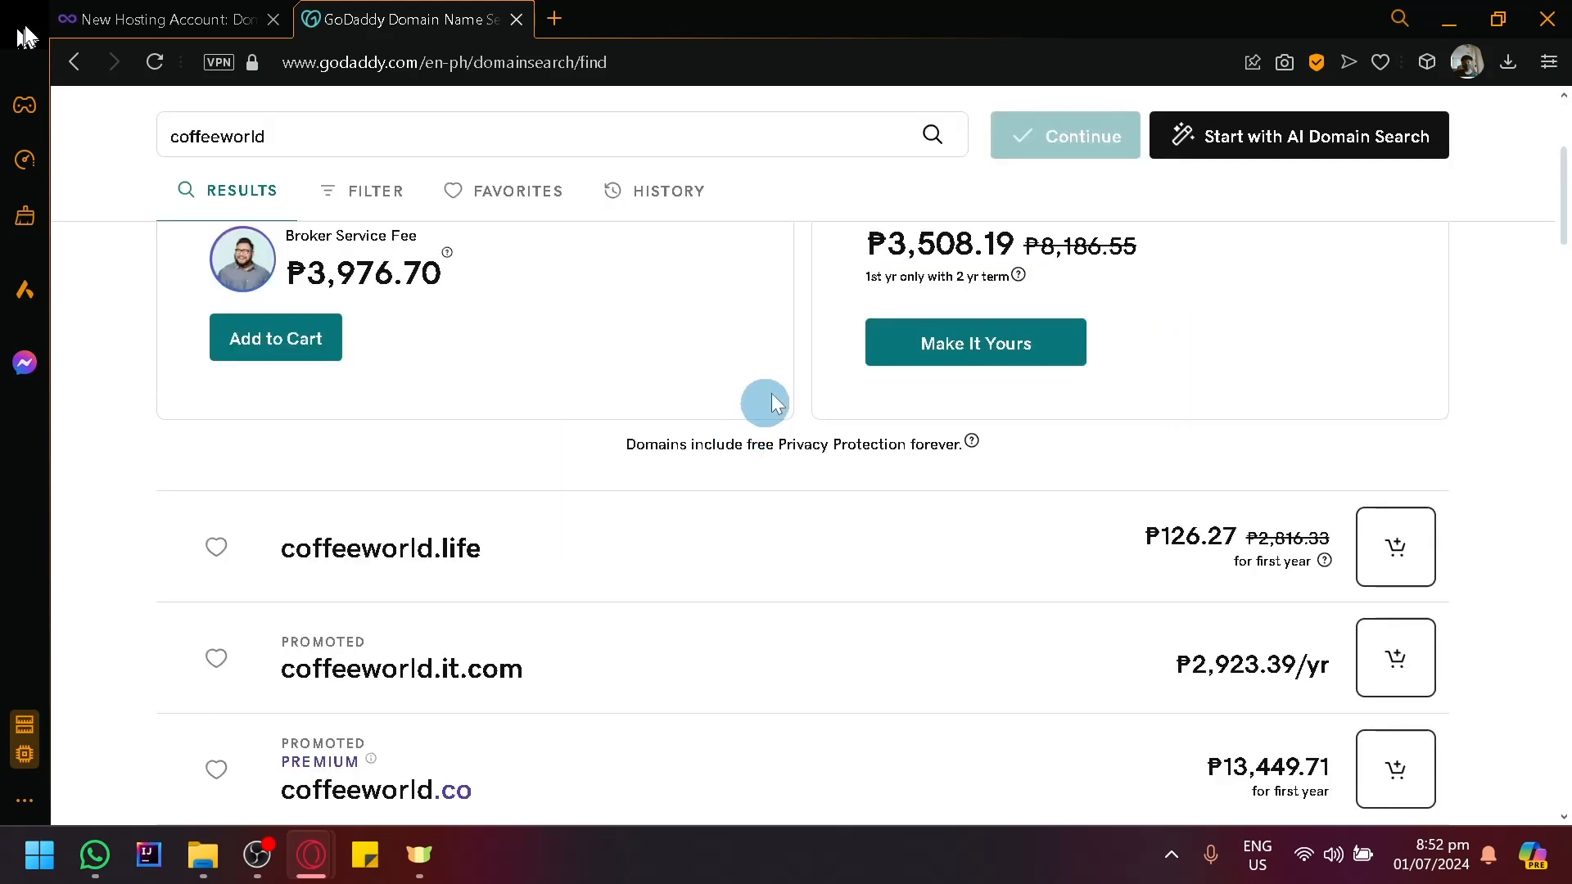
pyautogui.scroll(2, 761, 404)
pyautogui.scroll(-4, 1064, 439)
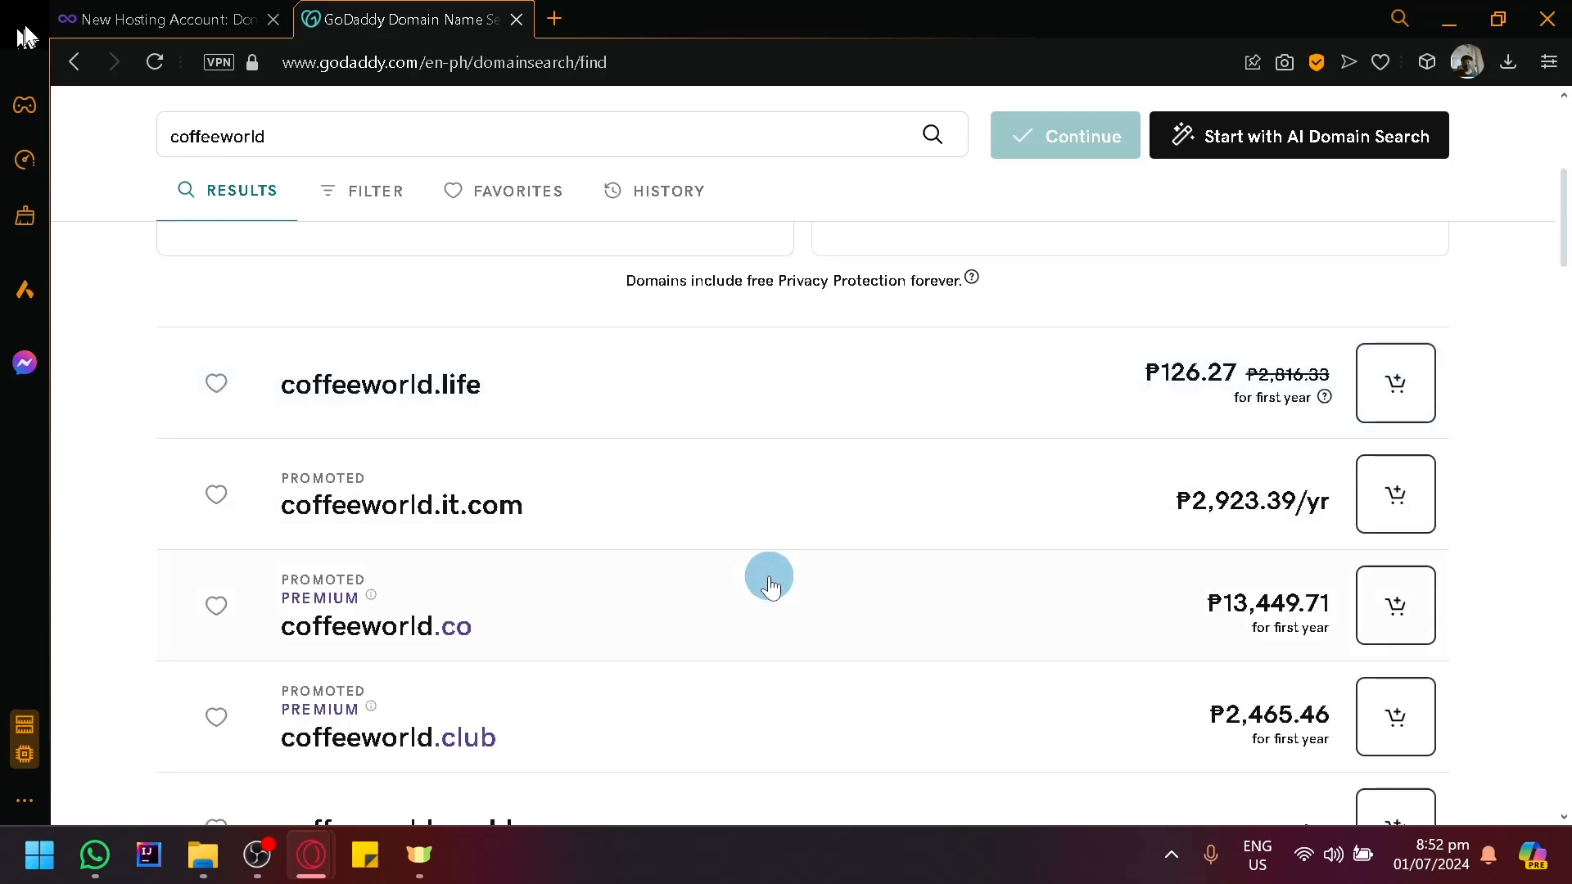
pyautogui.scroll(-2, 590, 556)
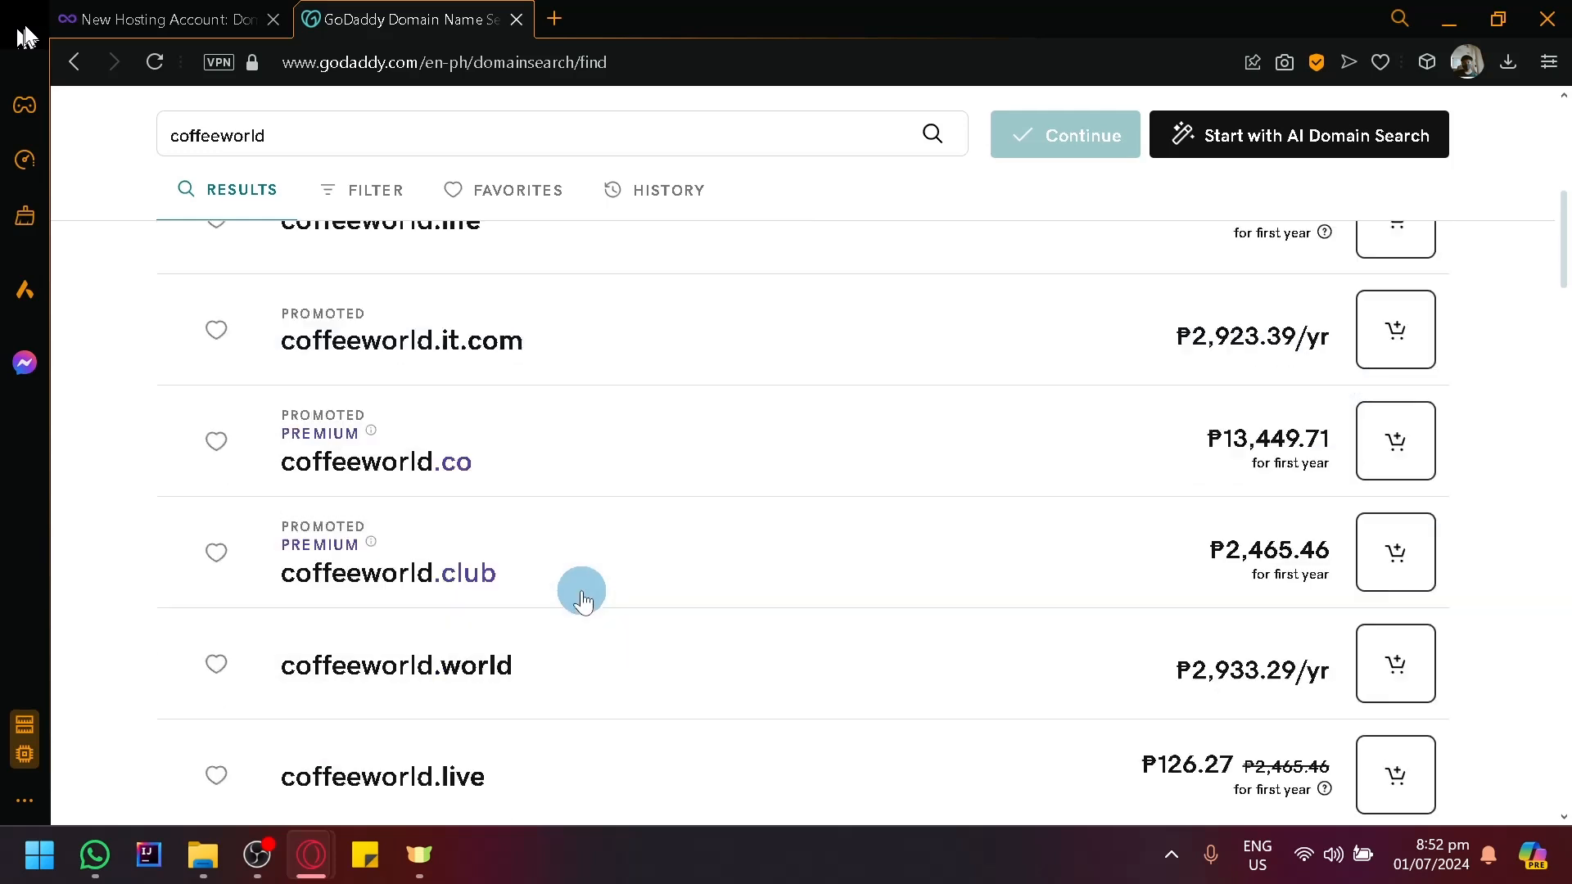
pyautogui.scroll(6, 703, 540)
pyautogui.scroll(-6, 719, 553)
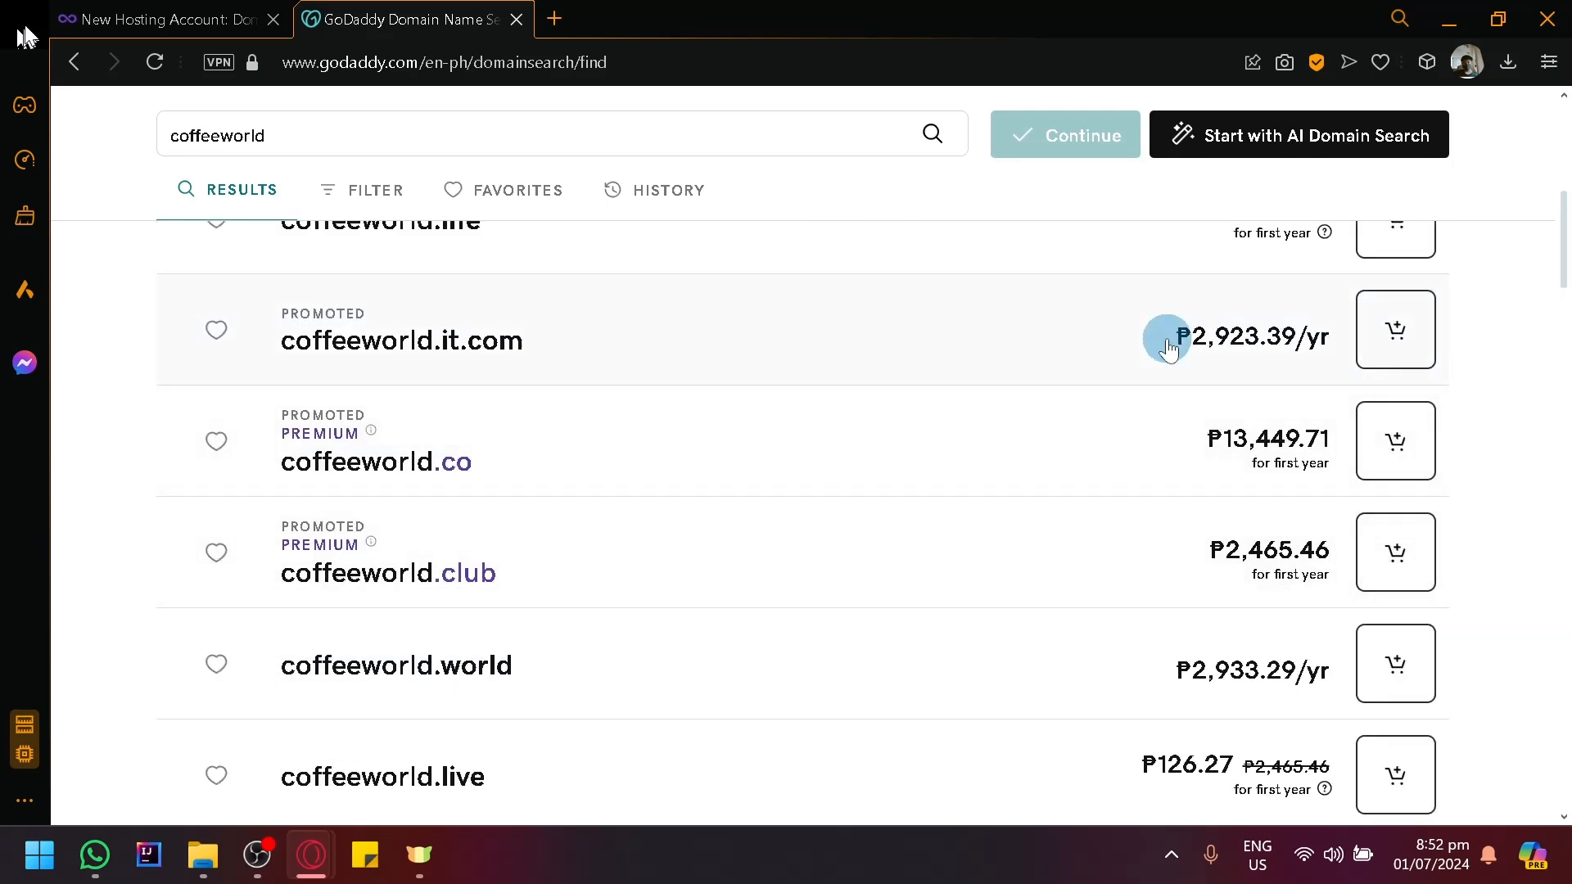
pyautogui.scroll(-2, 1269, 479)
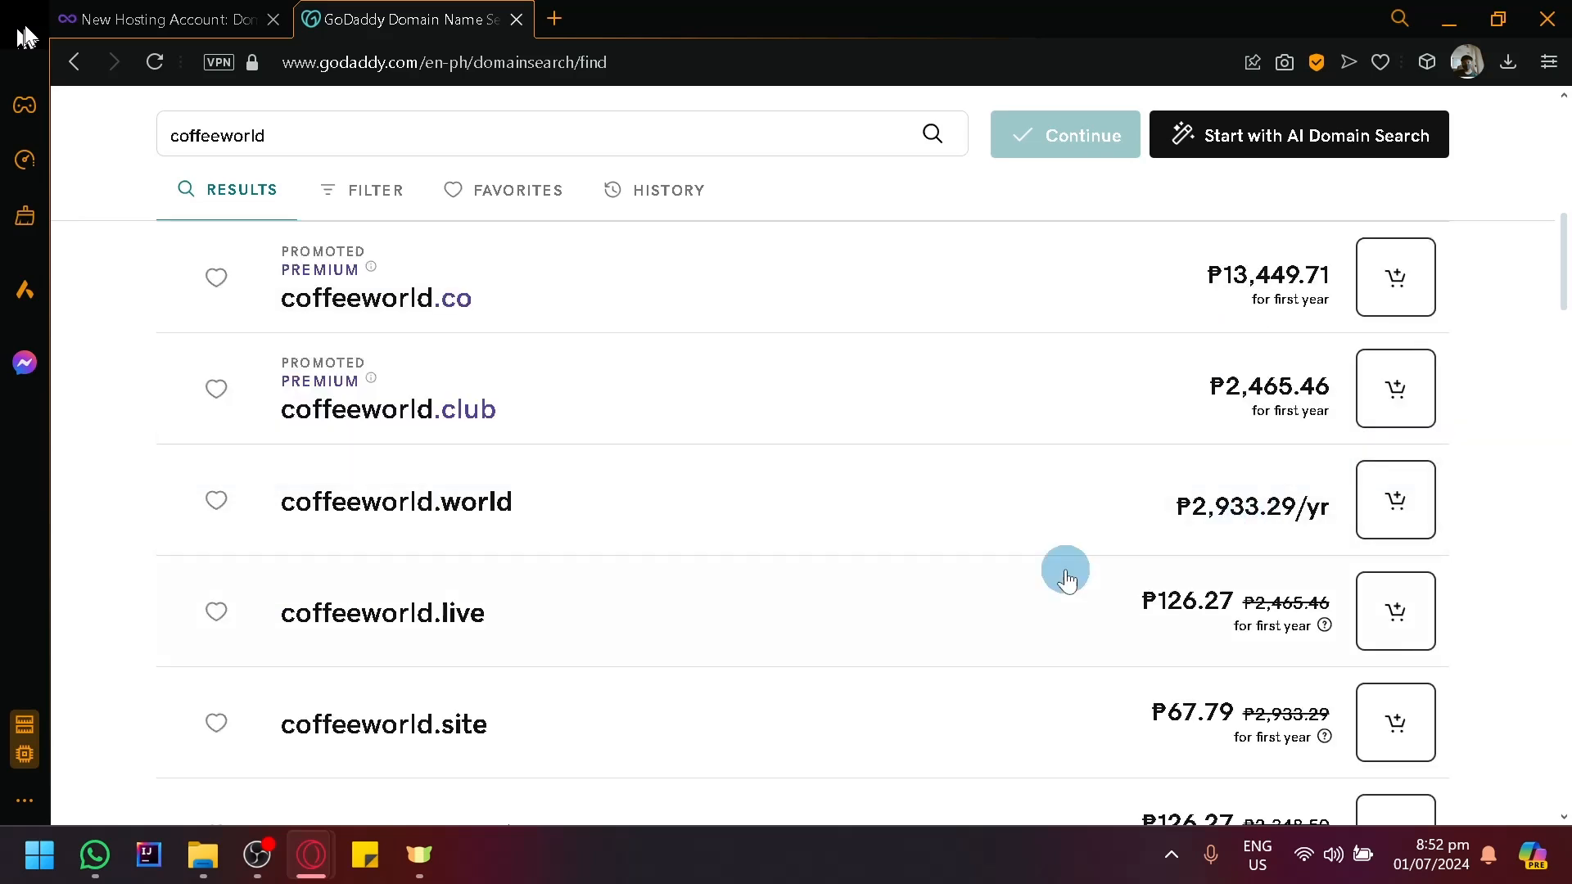
pyautogui.scroll(-4, 1066, 603)
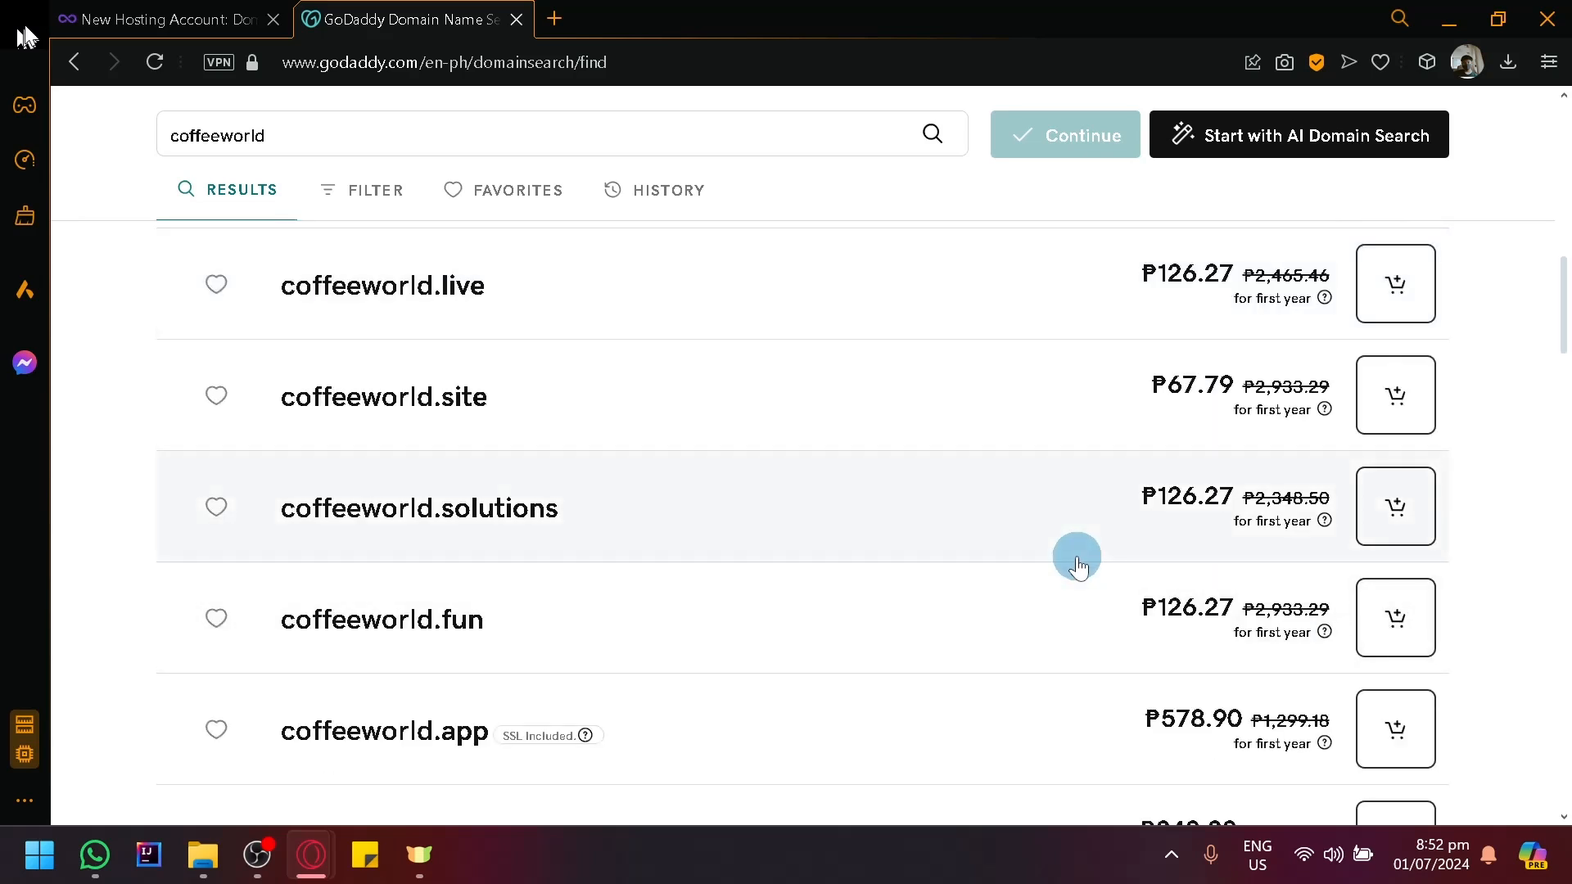
# - Close GoDaddy and check the availability of the coffeeworld subdomain with the .infinityfreeapp.com extension on InfinityFree
pyautogui.hotkey('ctrl', 'Tab')
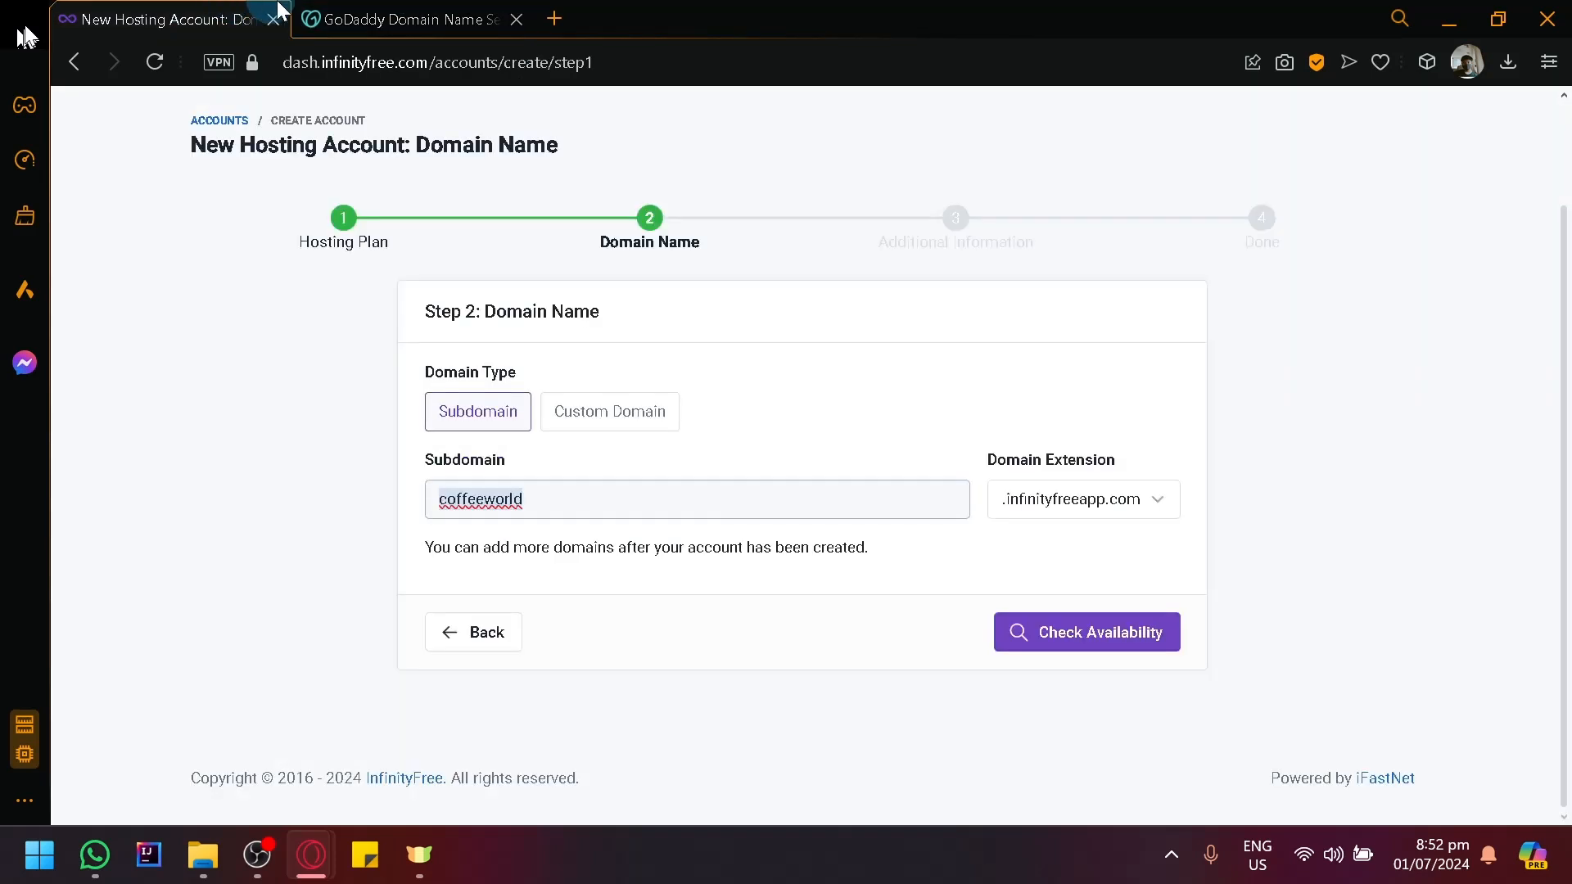
pyautogui.click(515, 19)
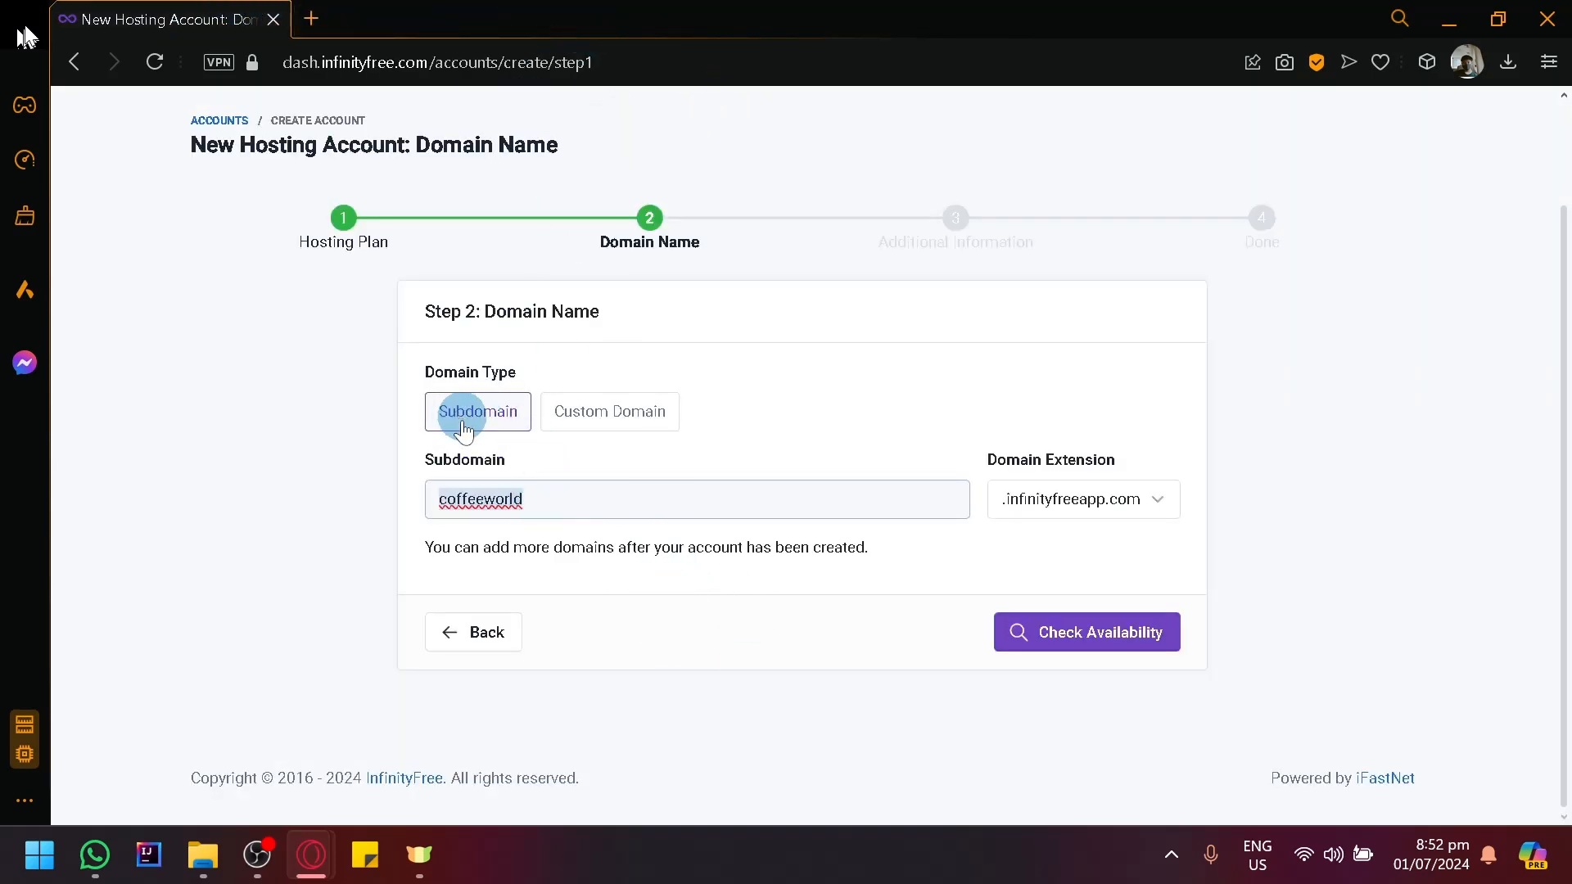
pyautogui.click(701, 501)
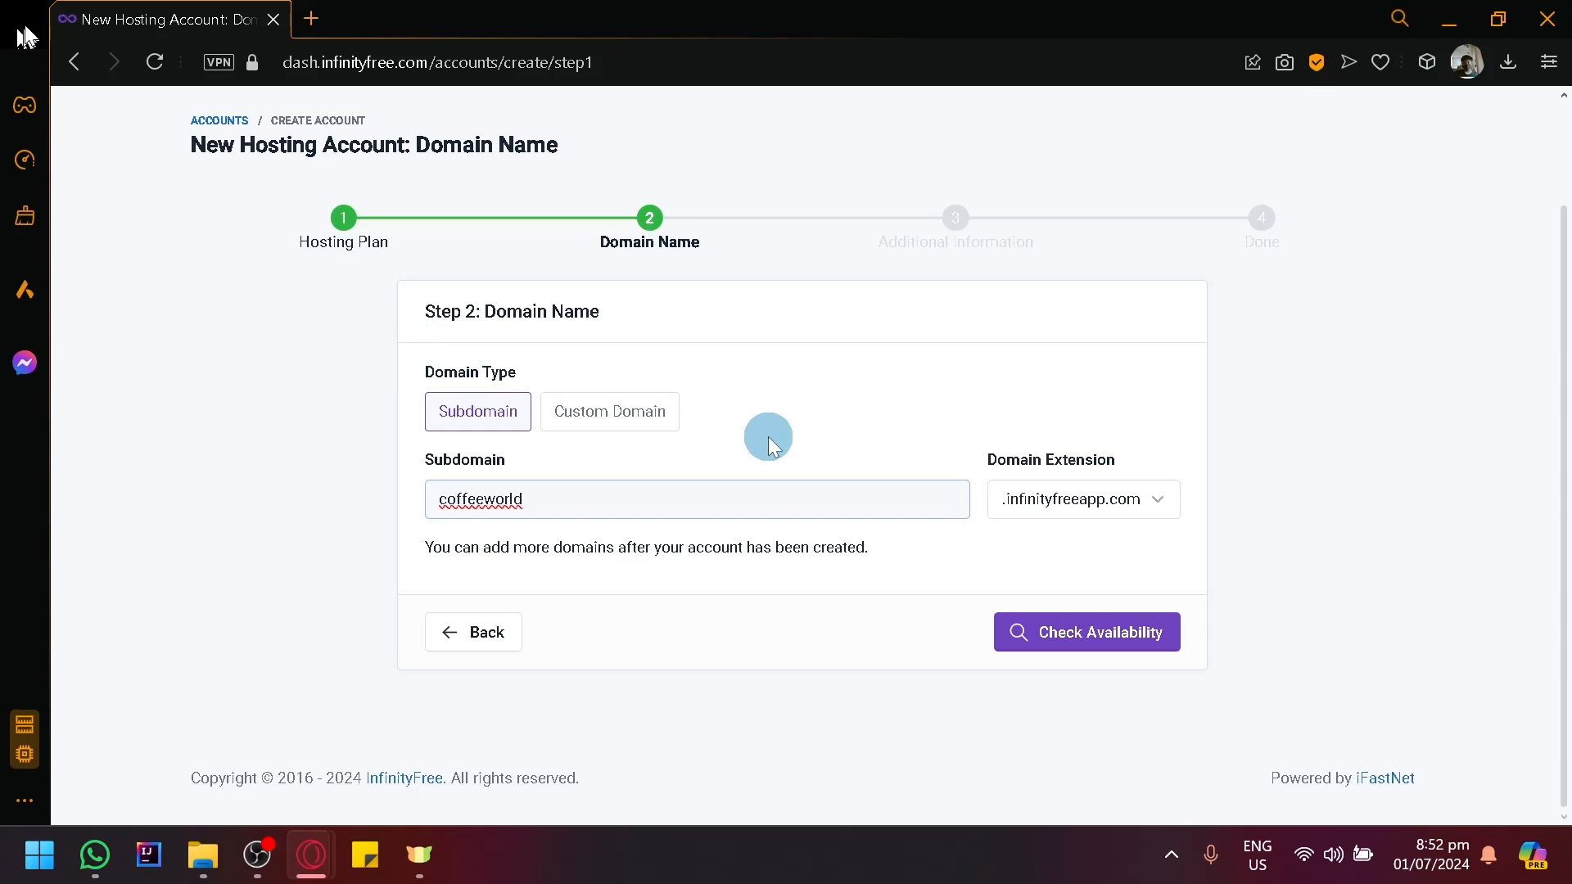
pyautogui.click(1056, 640)
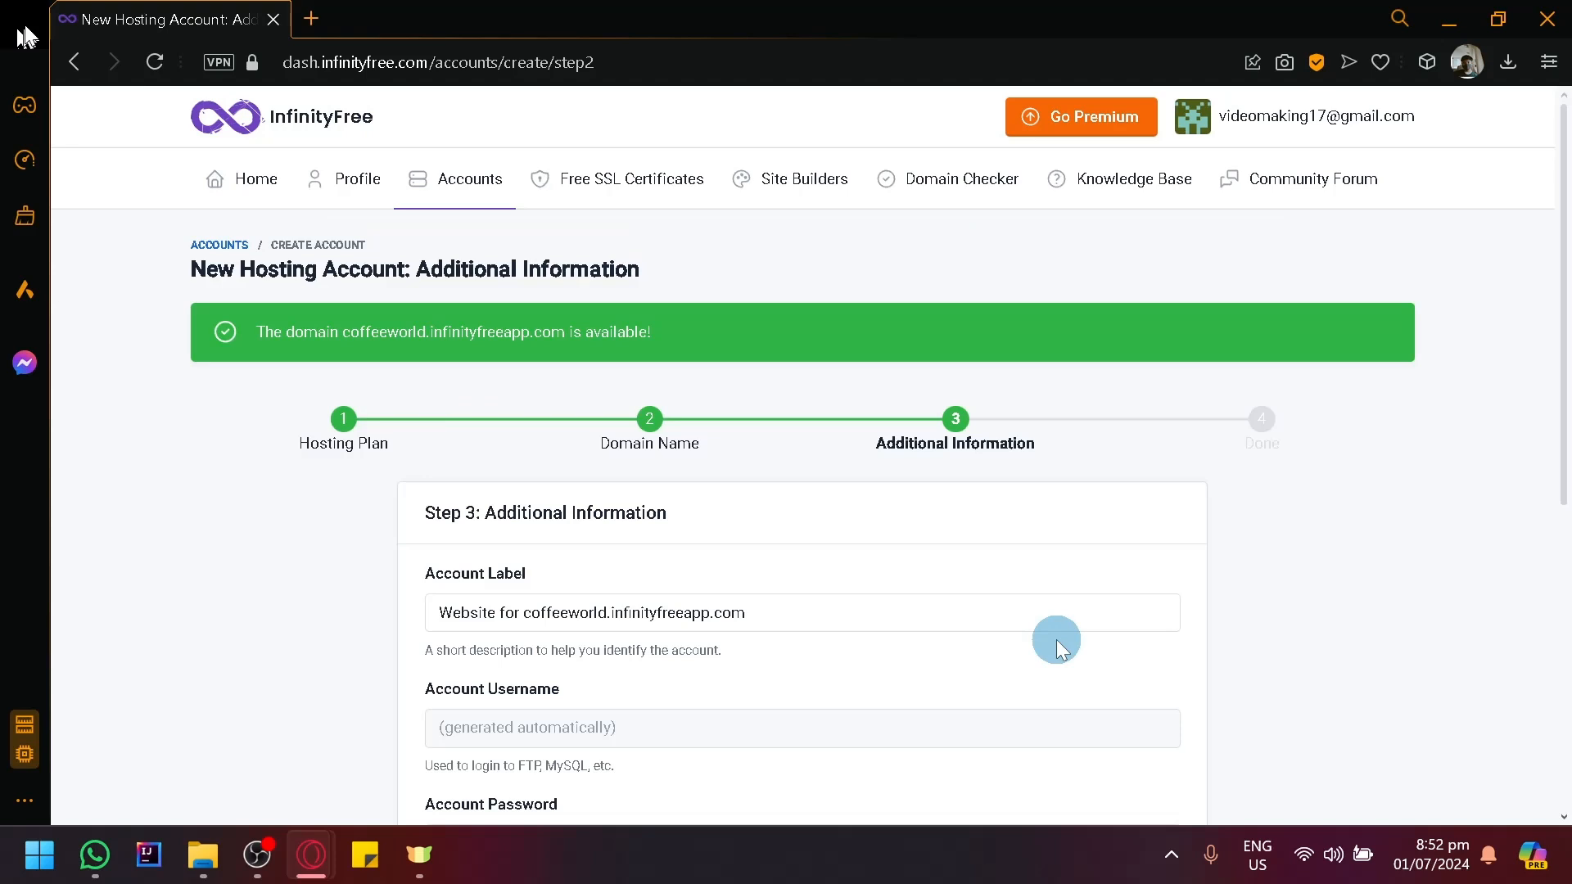
# - Review the additional account information and try to create the hosting account without choosing an email consent option
pyautogui.scroll(-4, 1012, 624)
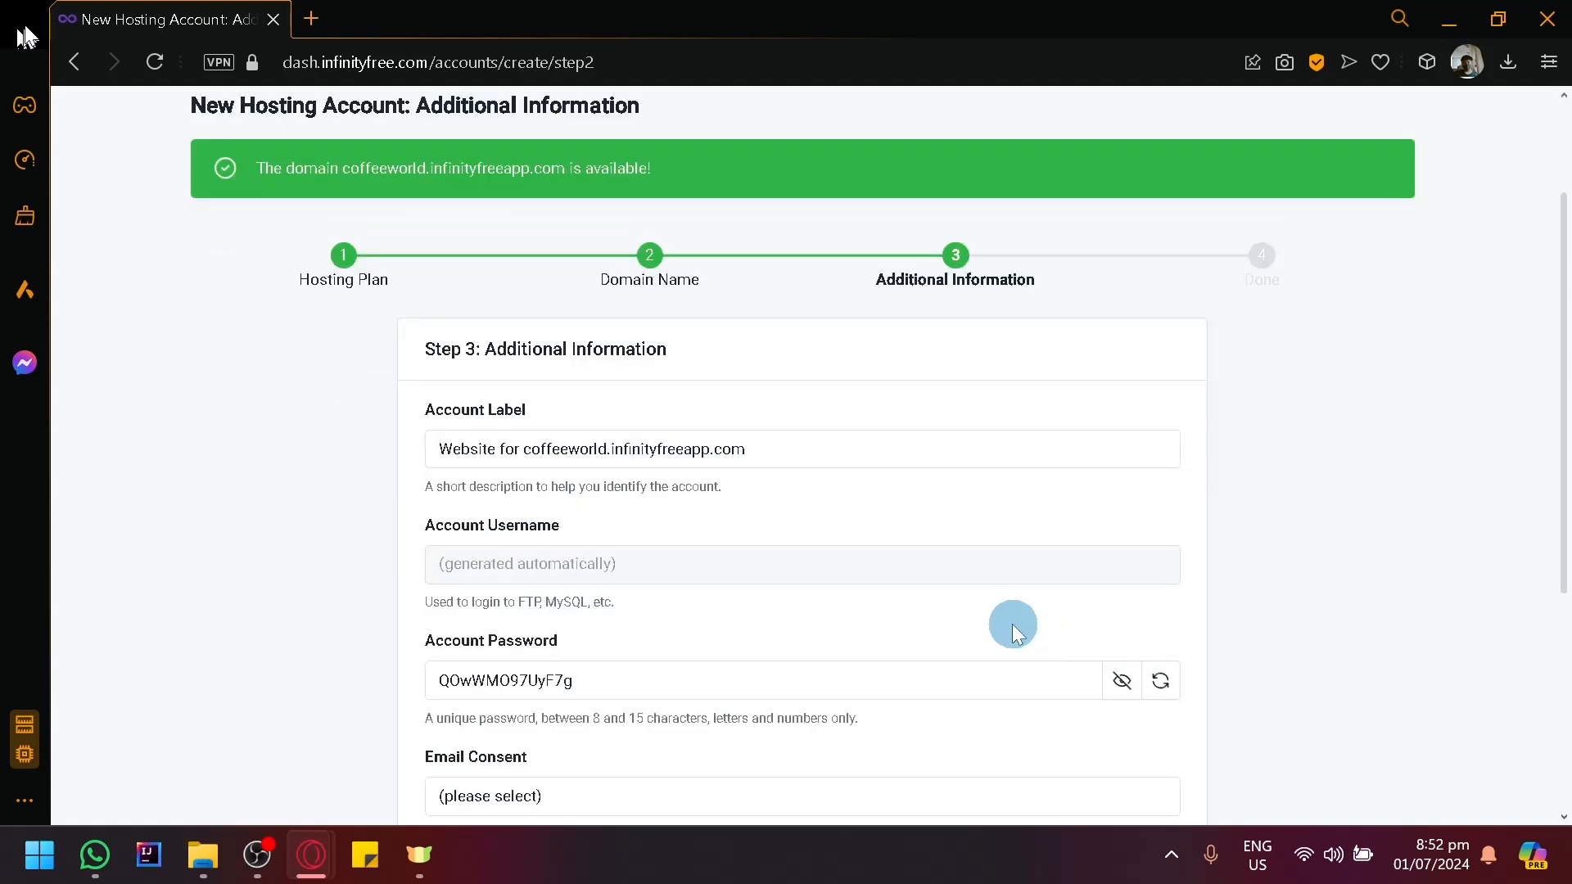
pyautogui.scroll(-2, 610, 478)
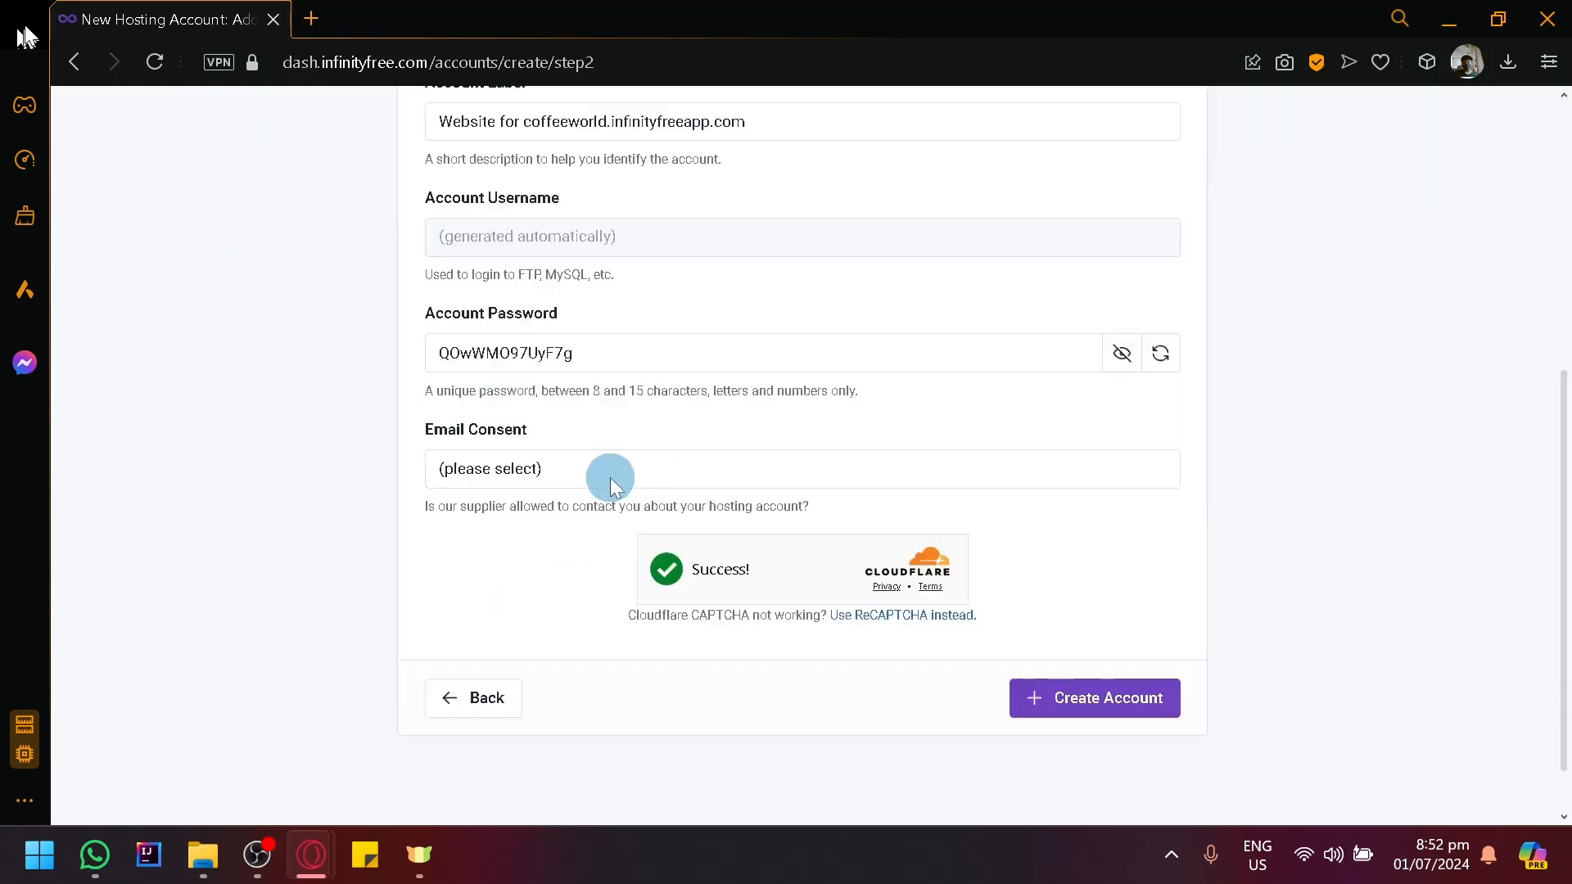
pyautogui.click(778, 480)
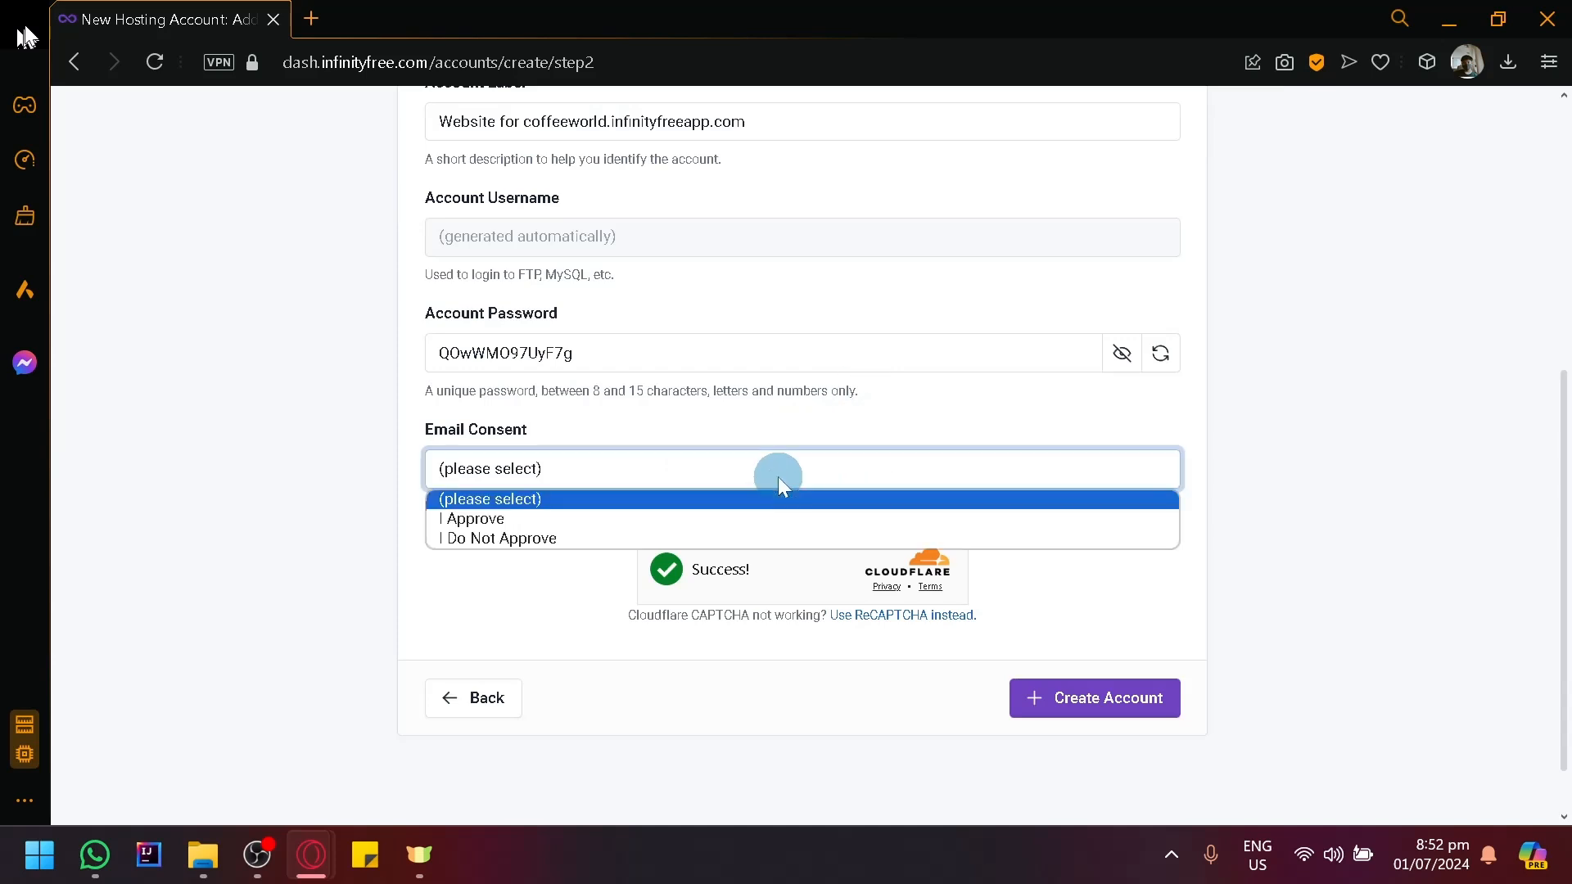
pyautogui.click(778, 478)
pyautogui.click(1140, 685)
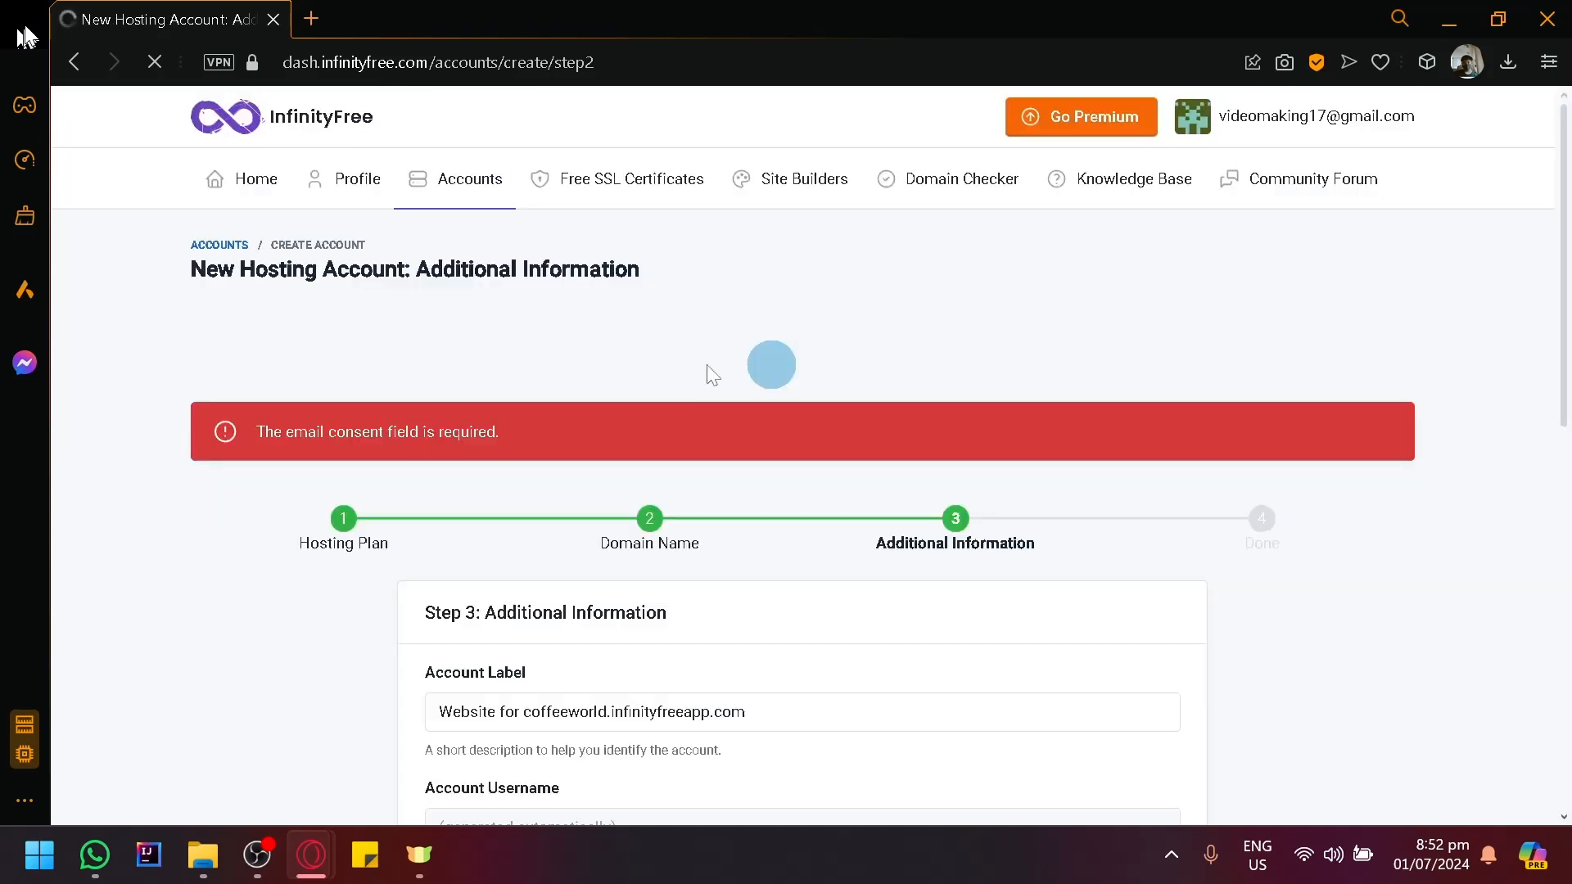
# - Set Email Consent to I Approve and create the hosting account with the generated password
pyautogui.scroll(-8, 498, 404)
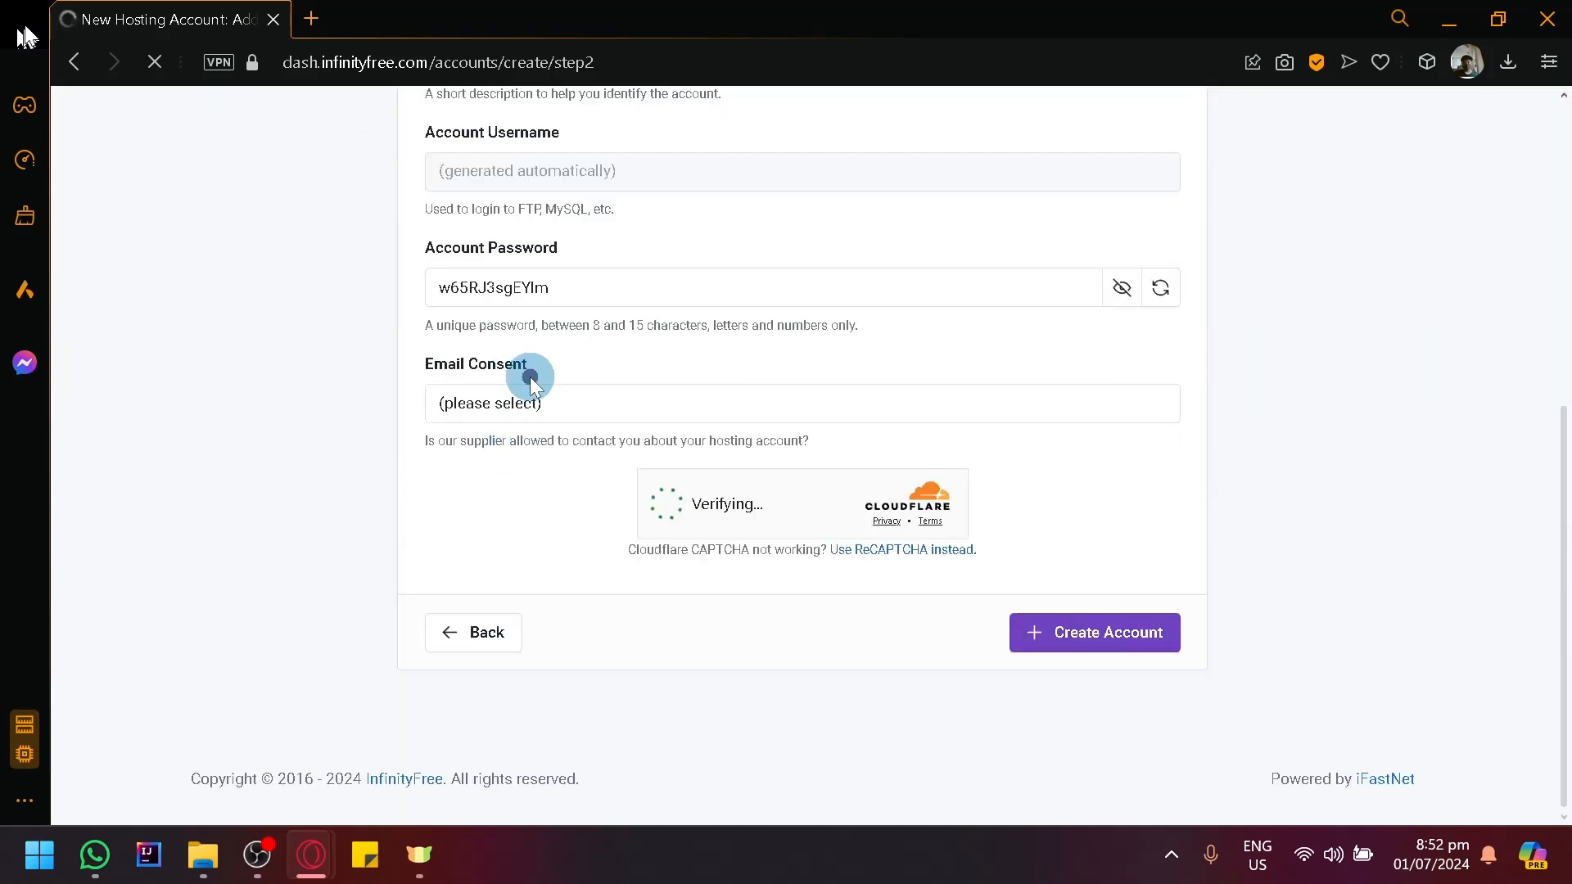
pyautogui.click(532, 401)
pyautogui.click(544, 454)
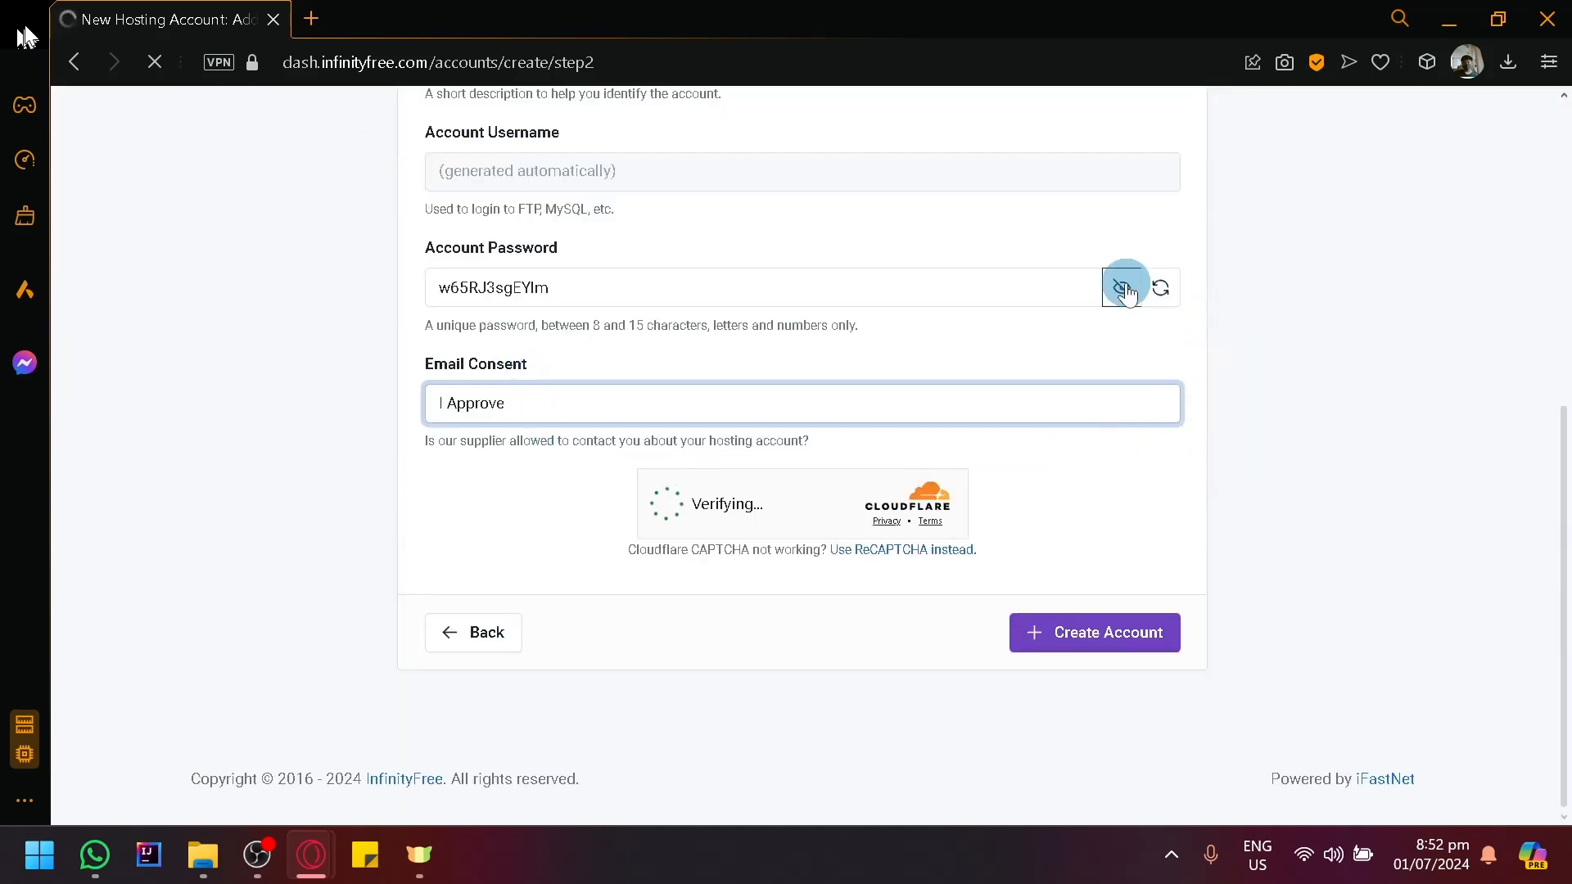
pyautogui.click(1003, 287)
pyautogui.doubleClick(1003, 287)
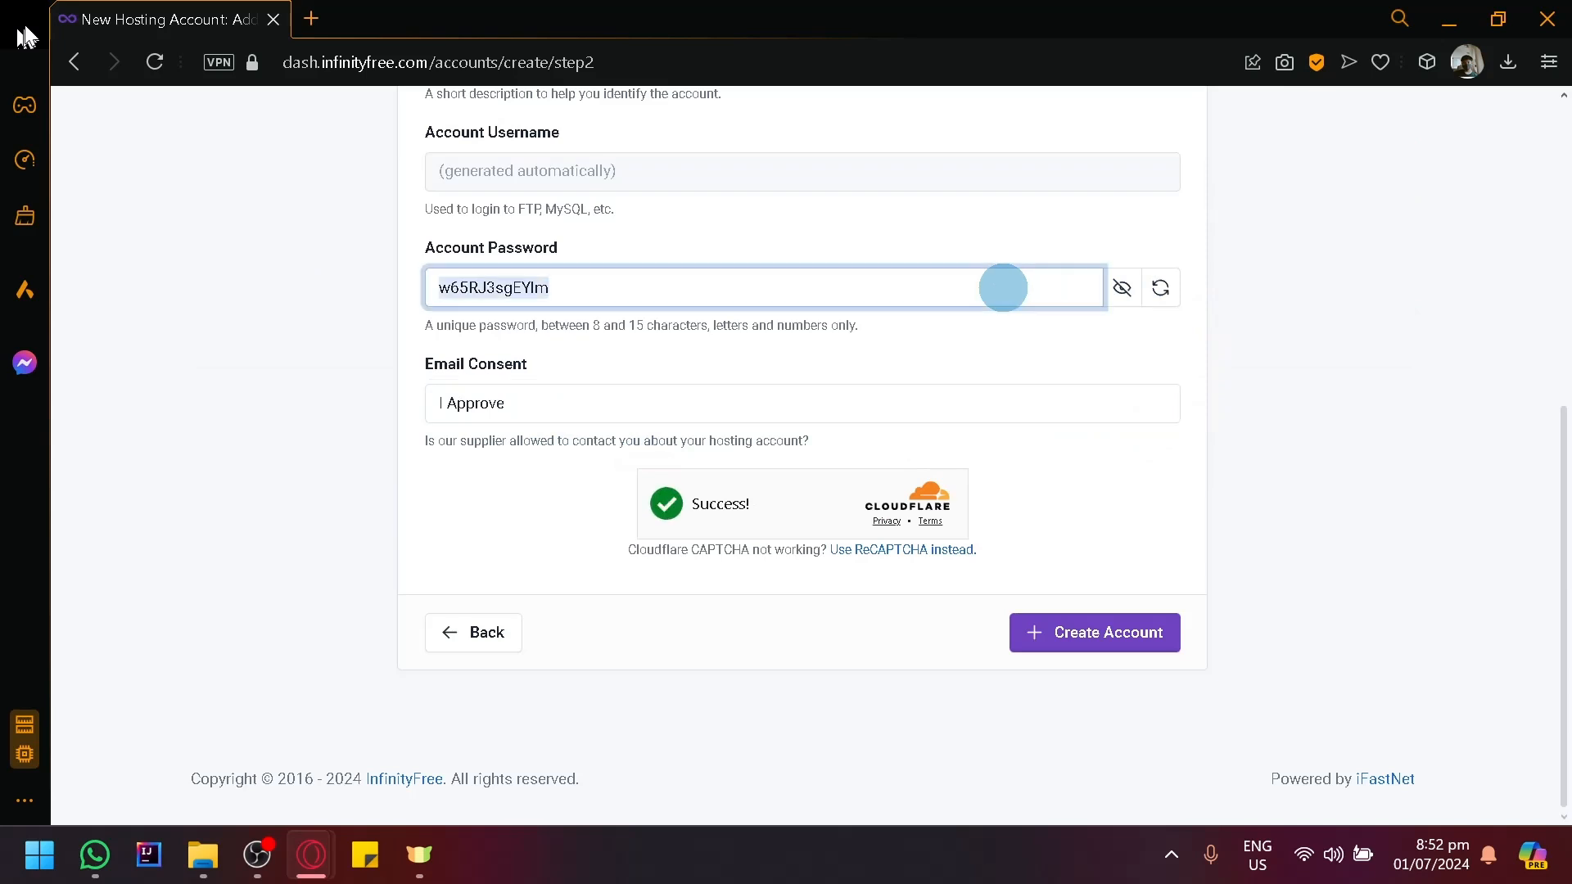
pyautogui.click(1089, 623)
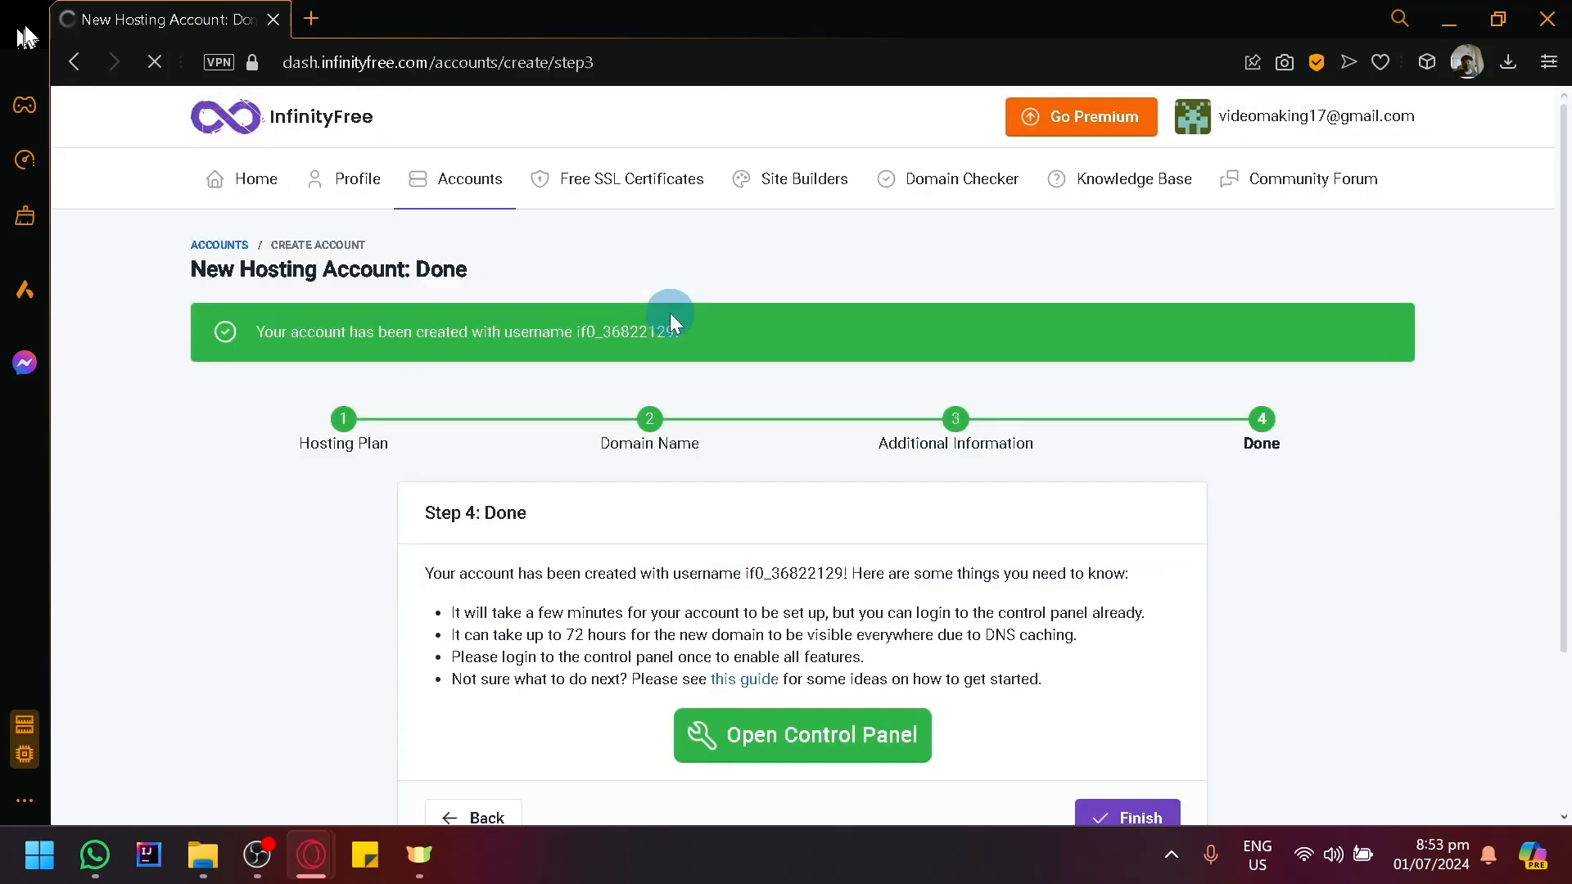
# - Open the new hosting account's control panel and answer the email permission notice
pyautogui.scroll(-2, 670, 320)
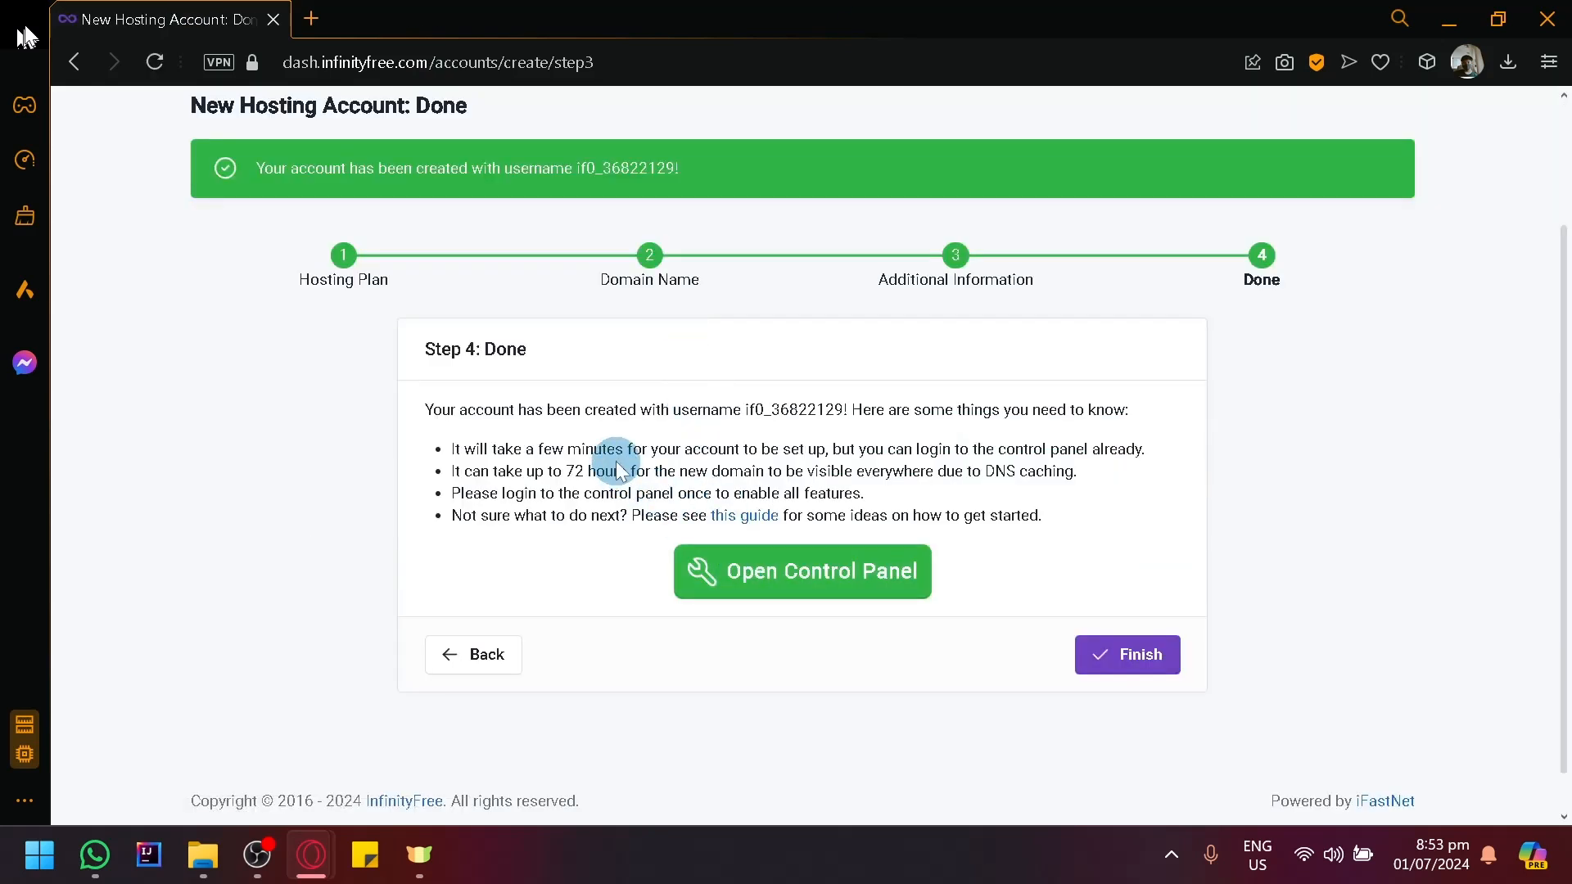
pyautogui.click(916, 564)
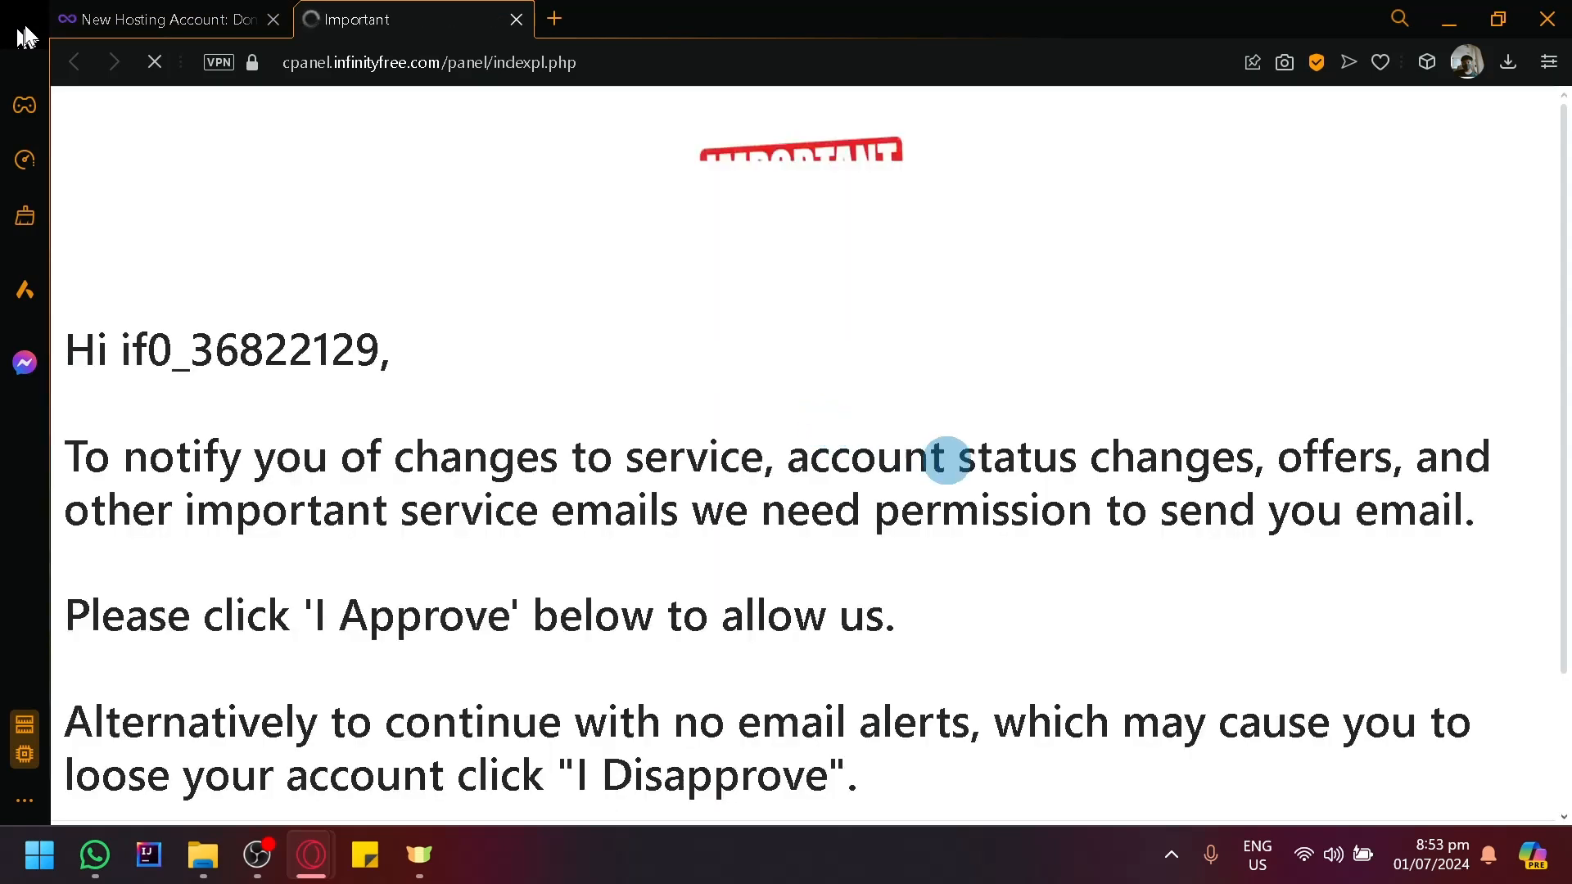
pyautogui.scroll(-2, 983, 482)
pyautogui.click(943, 702)
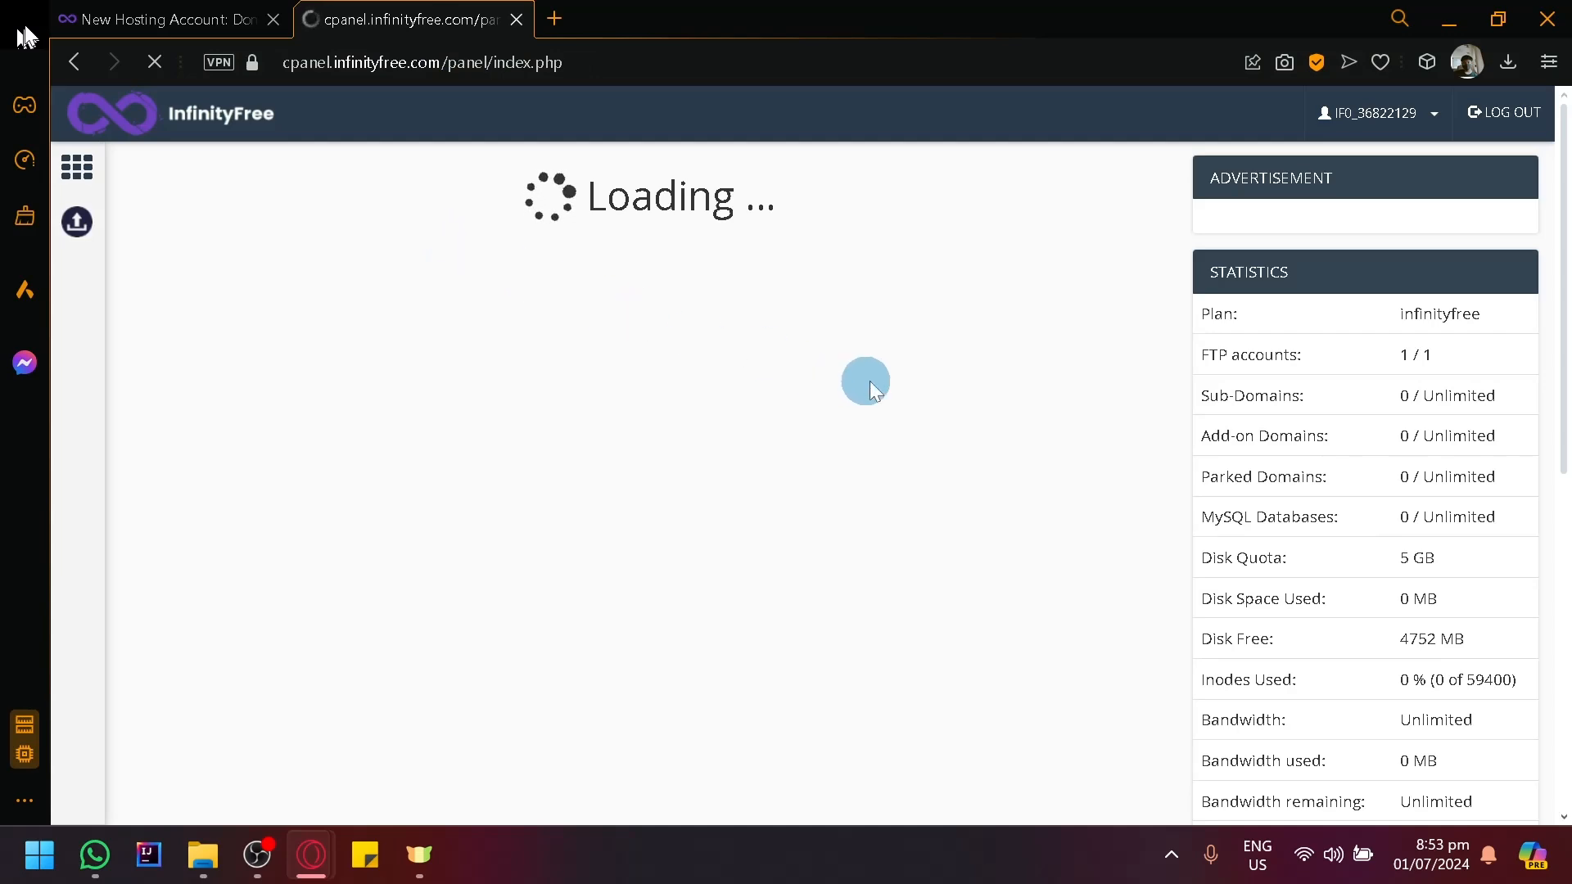
# - Examine the control panel's statistics, account details and the available file, database, domain, security and software tools
pyautogui.scroll(-2, 870, 434)
pyautogui.scroll(-6, 869, 434)
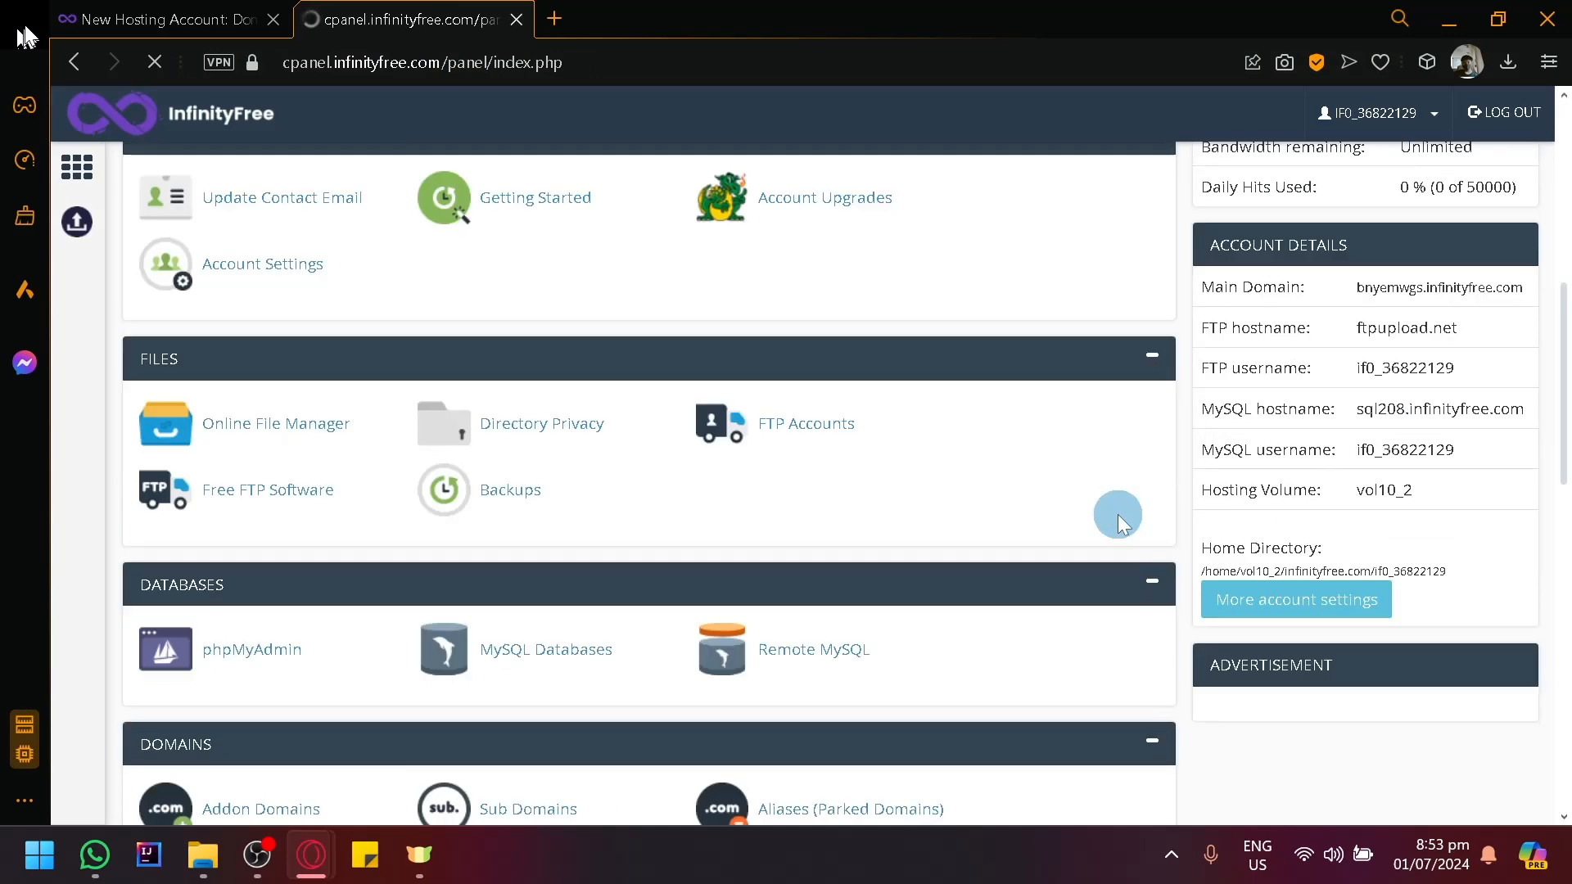
pyautogui.scroll(5, 1118, 514)
pyautogui.scroll(-6, 1117, 514)
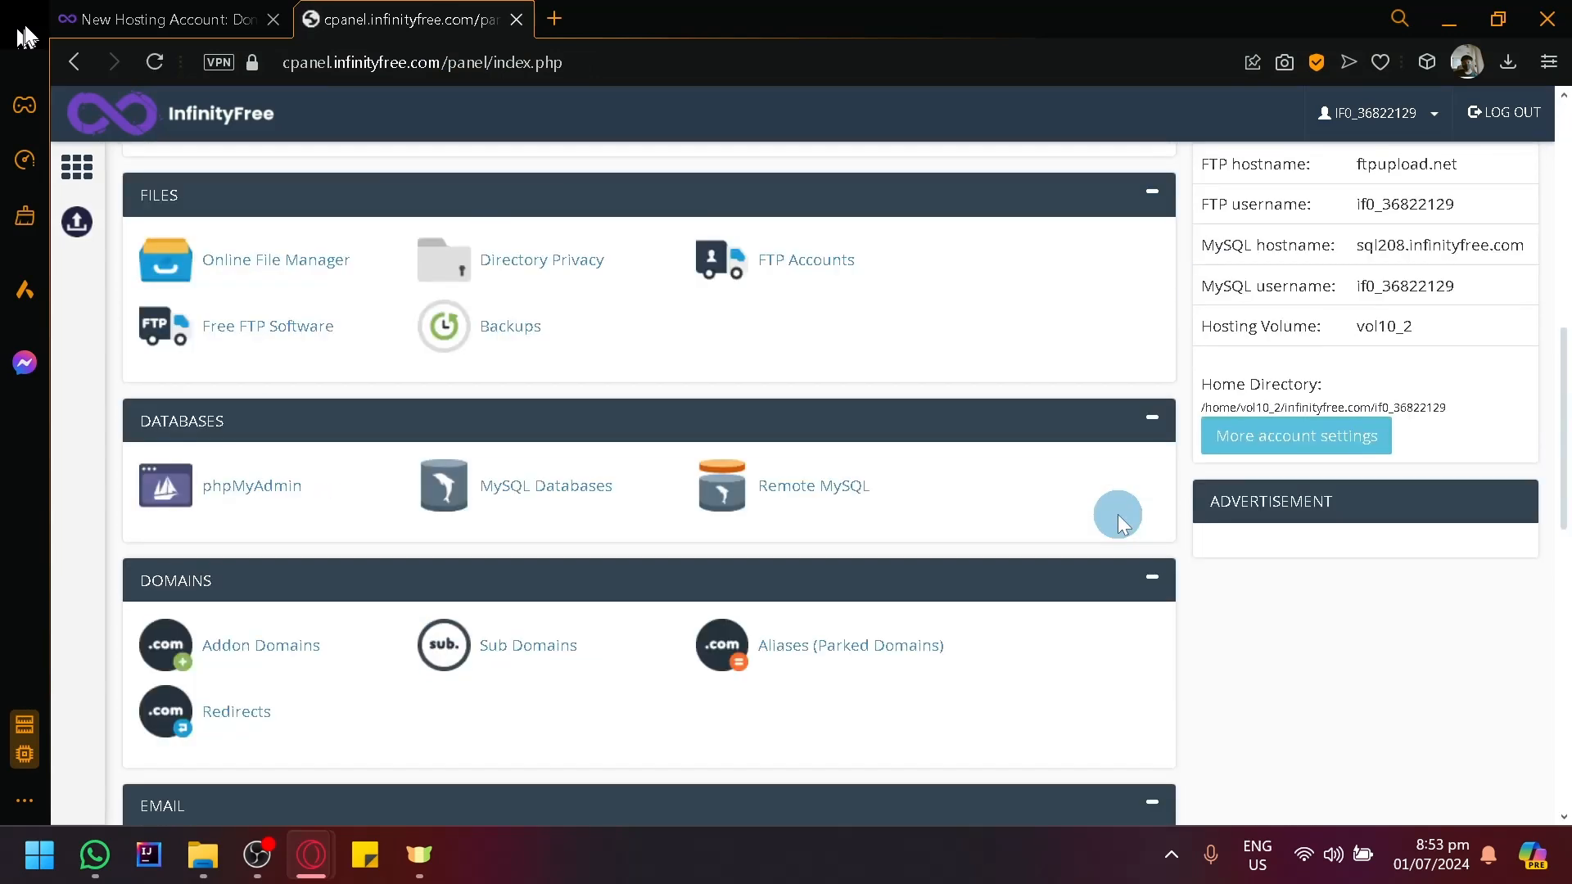
pyautogui.scroll(3, 1117, 514)
pyautogui.scroll(6, 1117, 514)
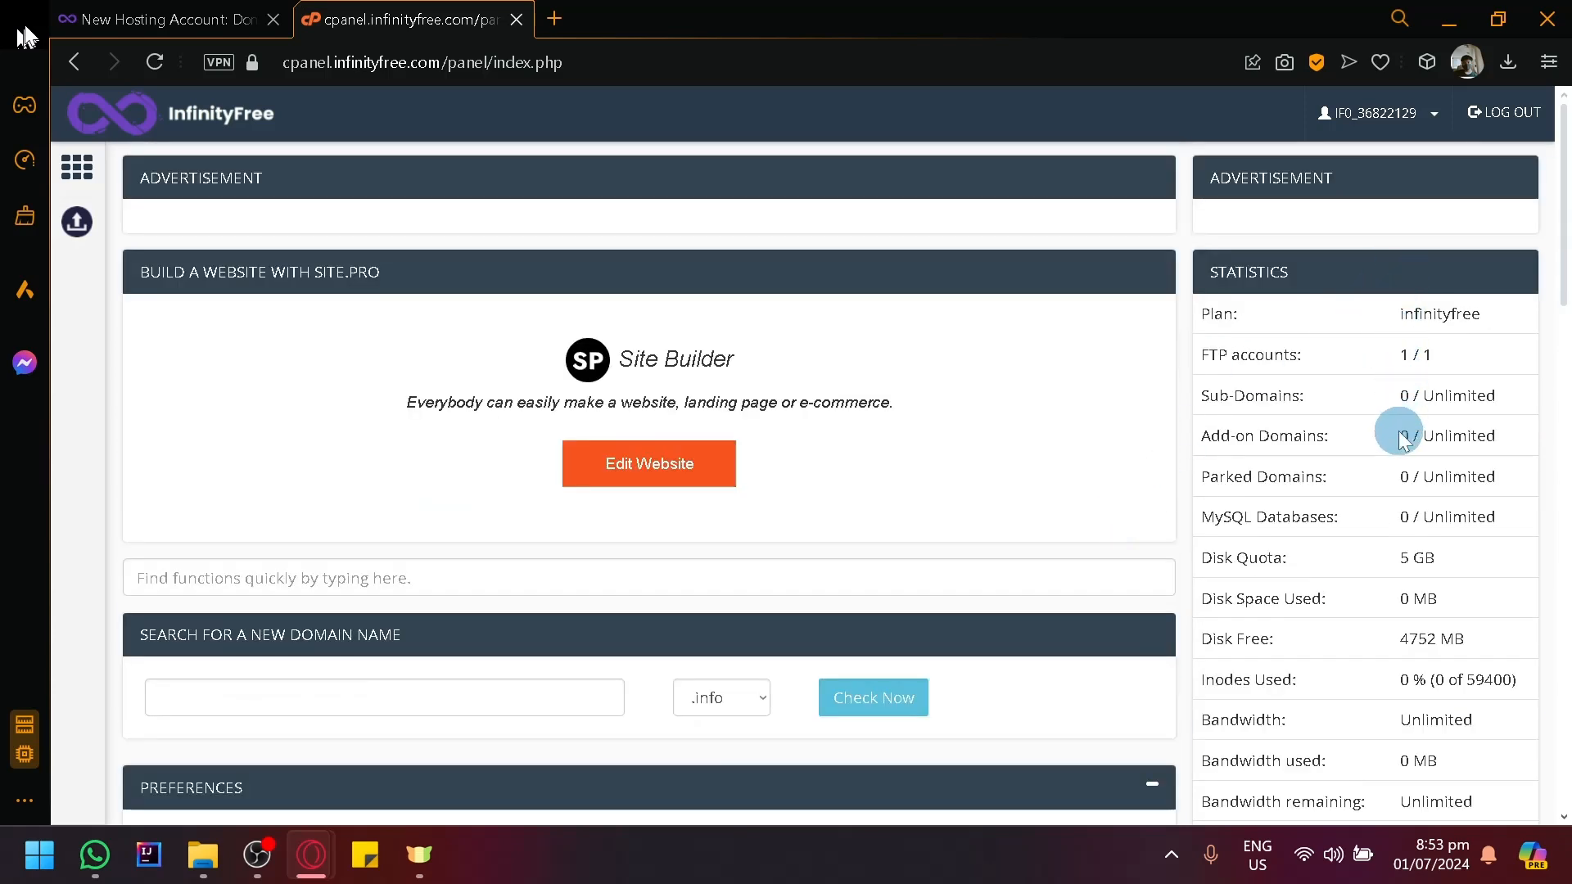
pyautogui.scroll(-6, 1397, 444)
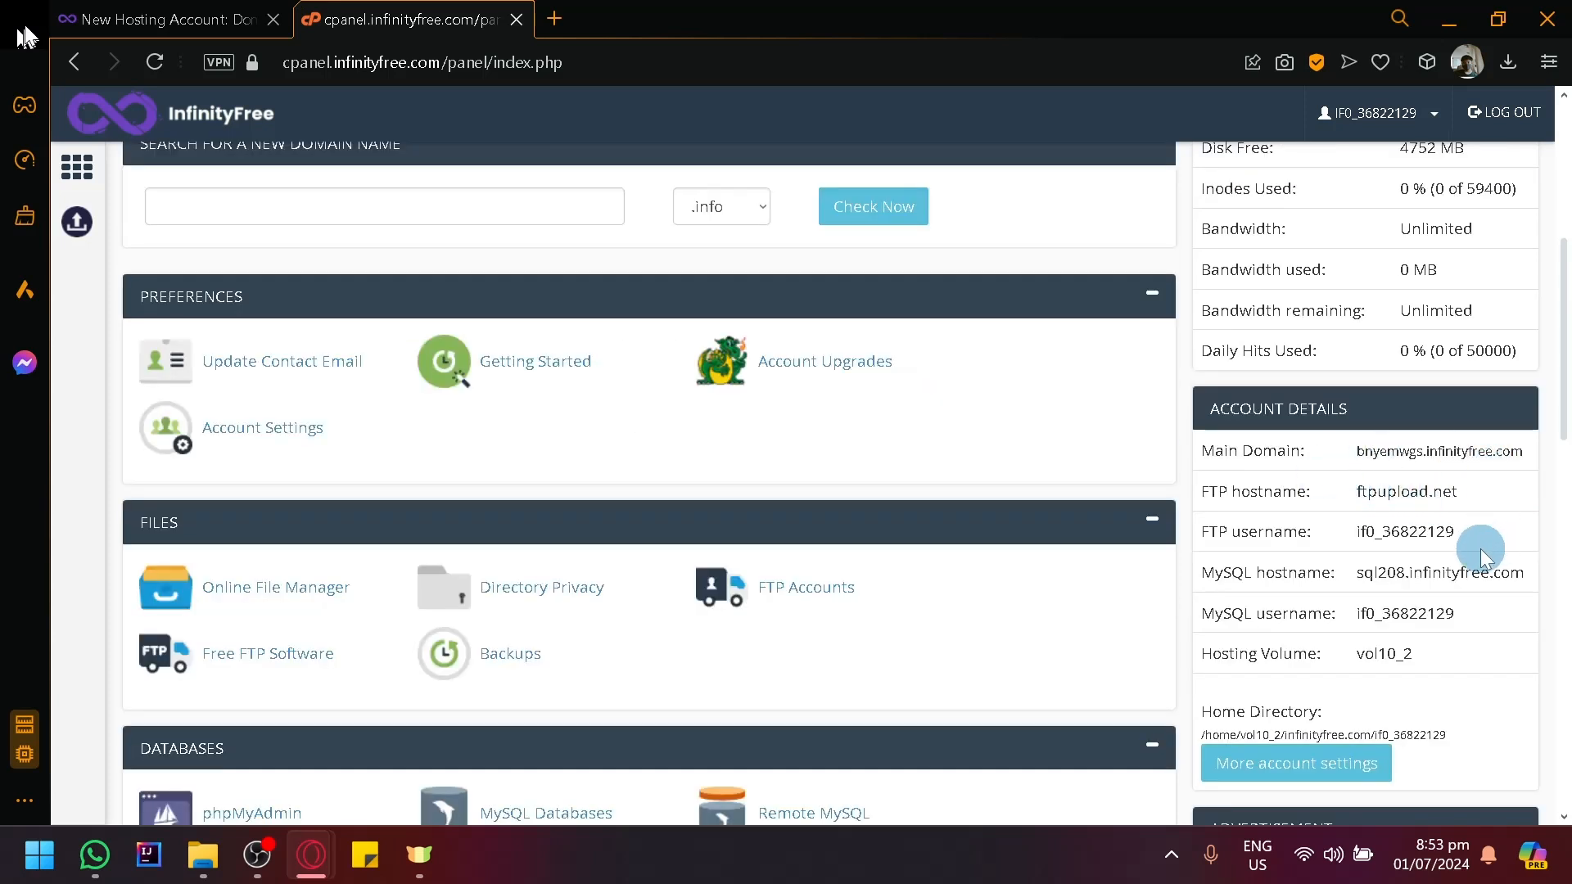
pyautogui.scroll(-4, 1480, 548)
pyautogui.scroll(-8, 1480, 548)
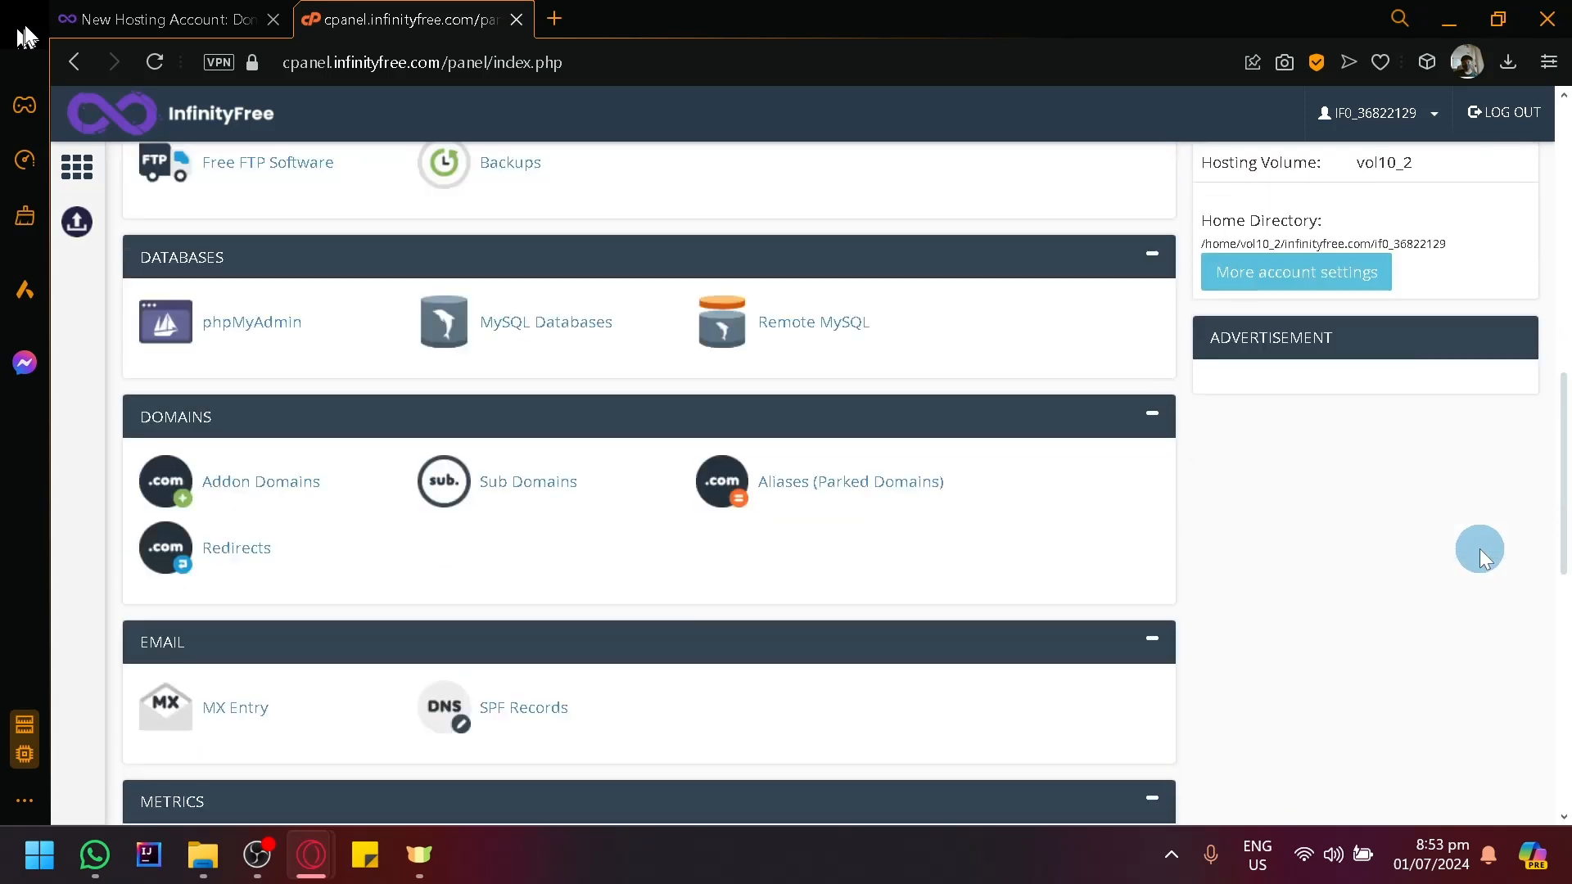
pyautogui.scroll(-2, 729, 494)
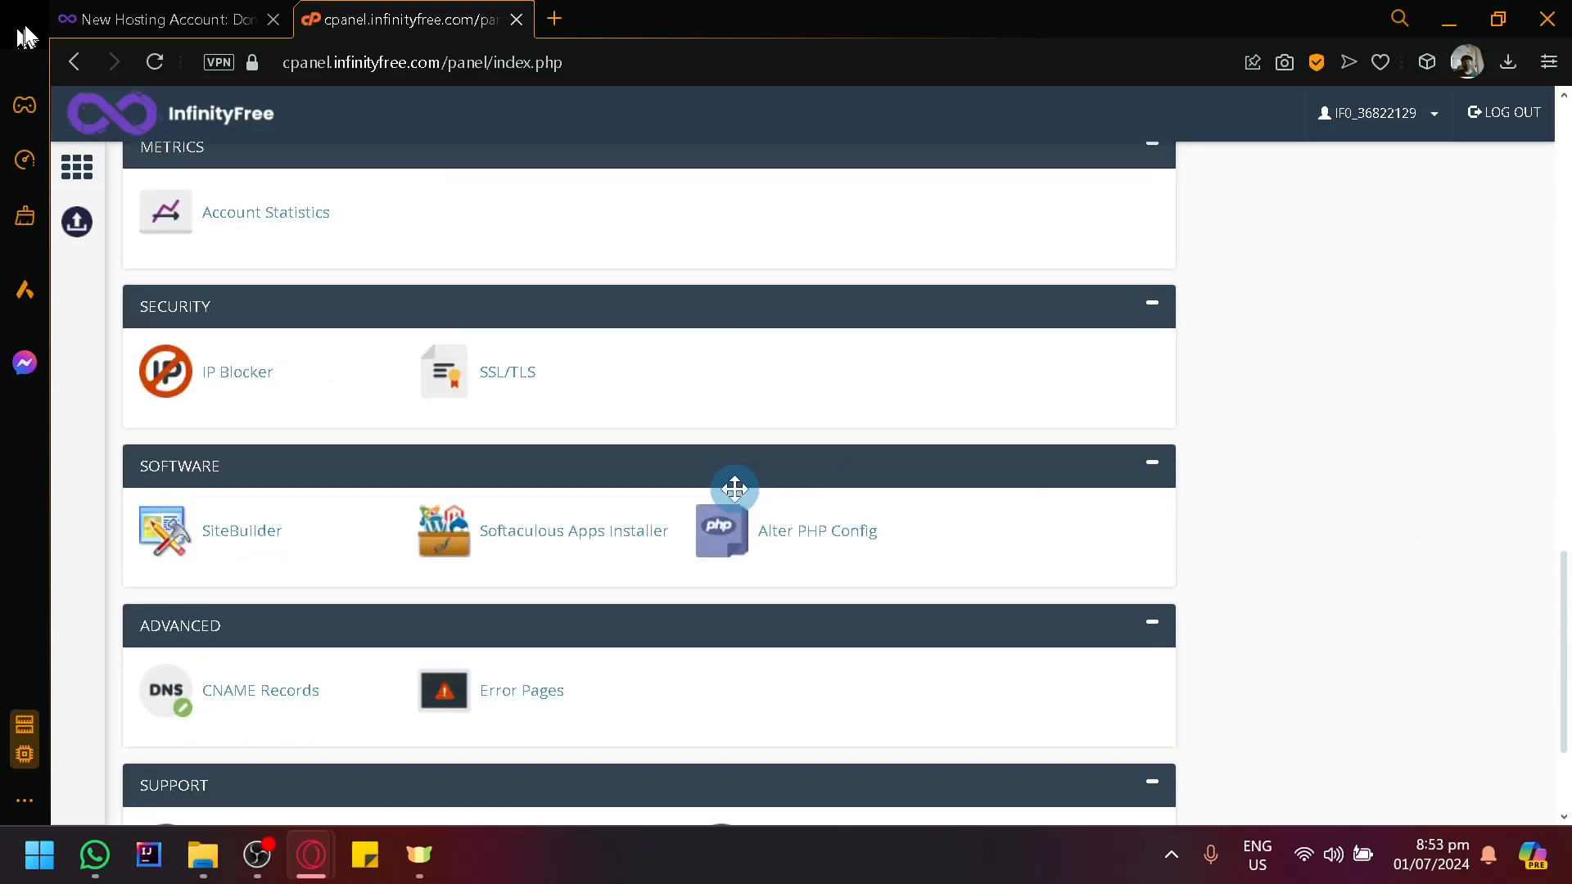
pyautogui.scroll(14, 631, 455)
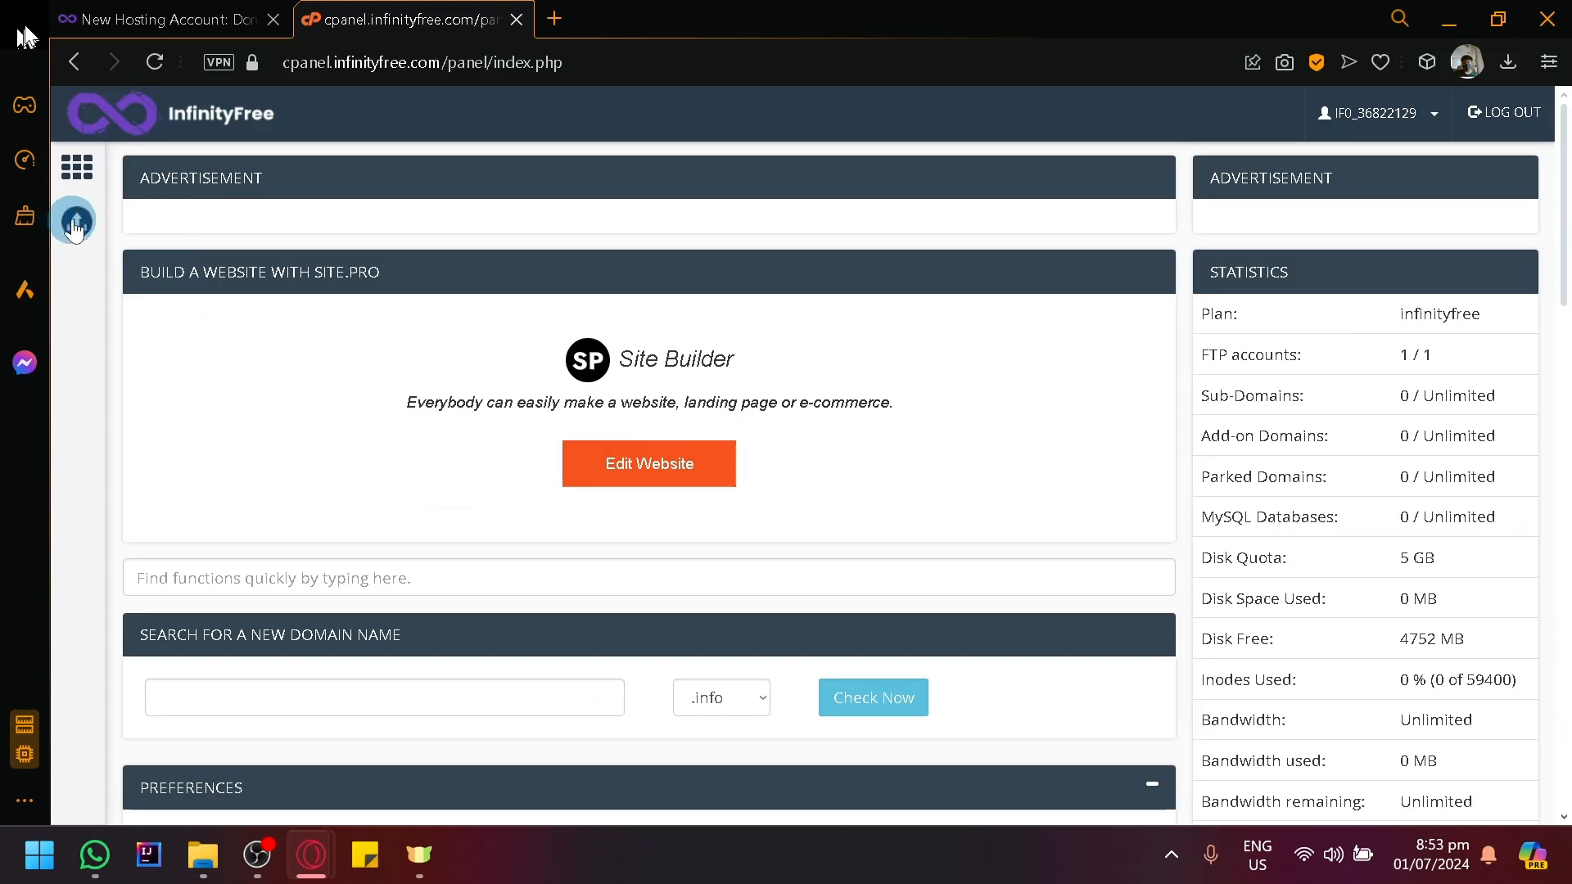
# - Reload the control panel's home page and open website editing in Site Builder for the hosting account
pyautogui.click(78, 164)
pyautogui.click(717, 646)
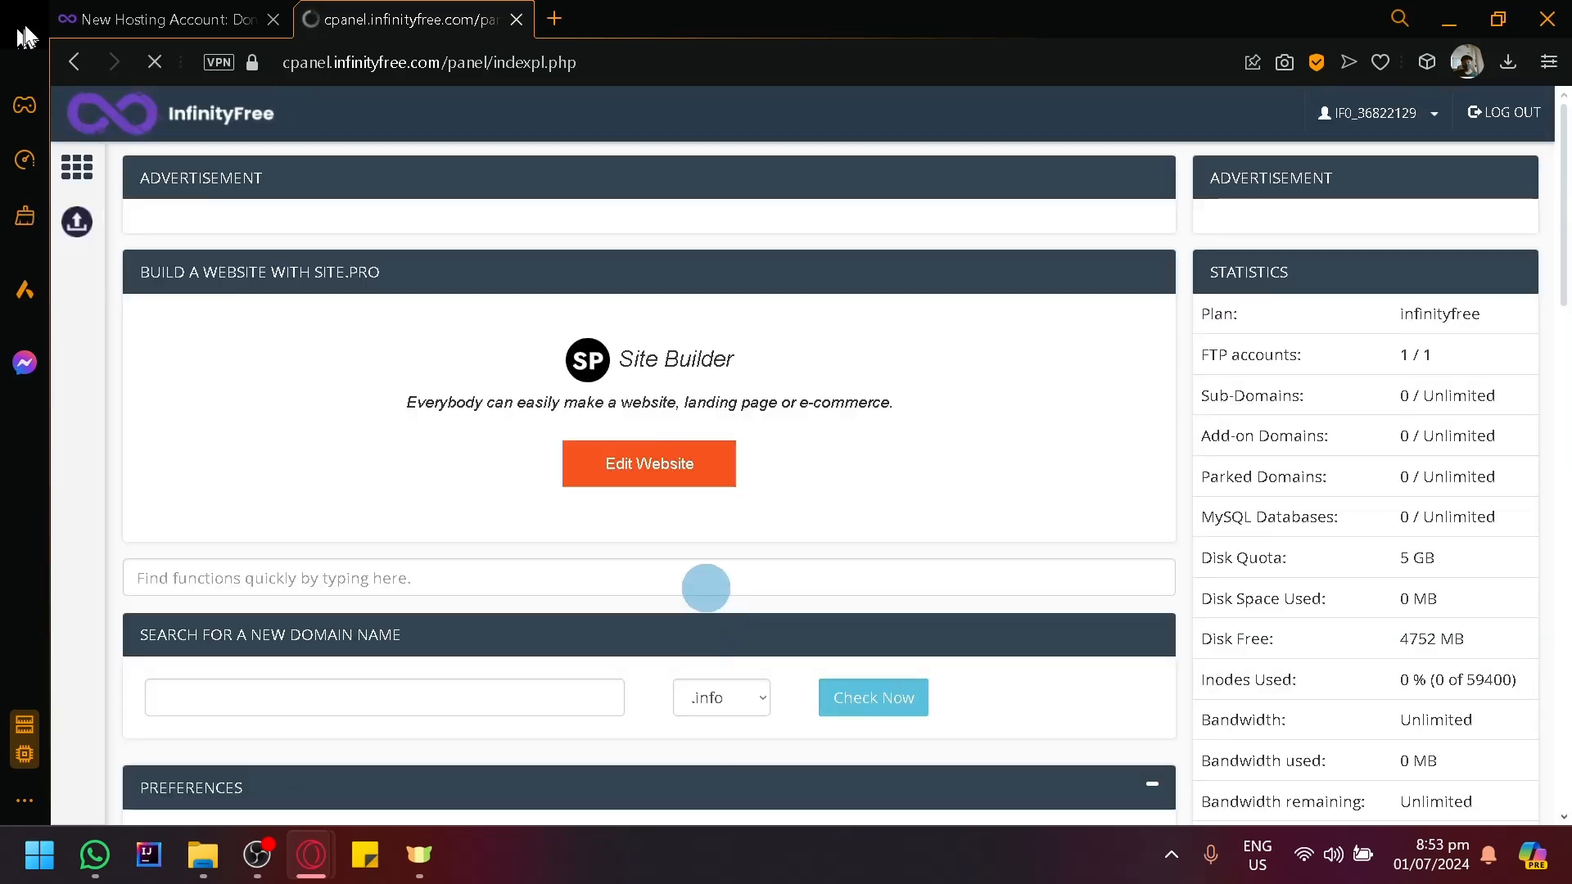
pyautogui.click(642, 467)
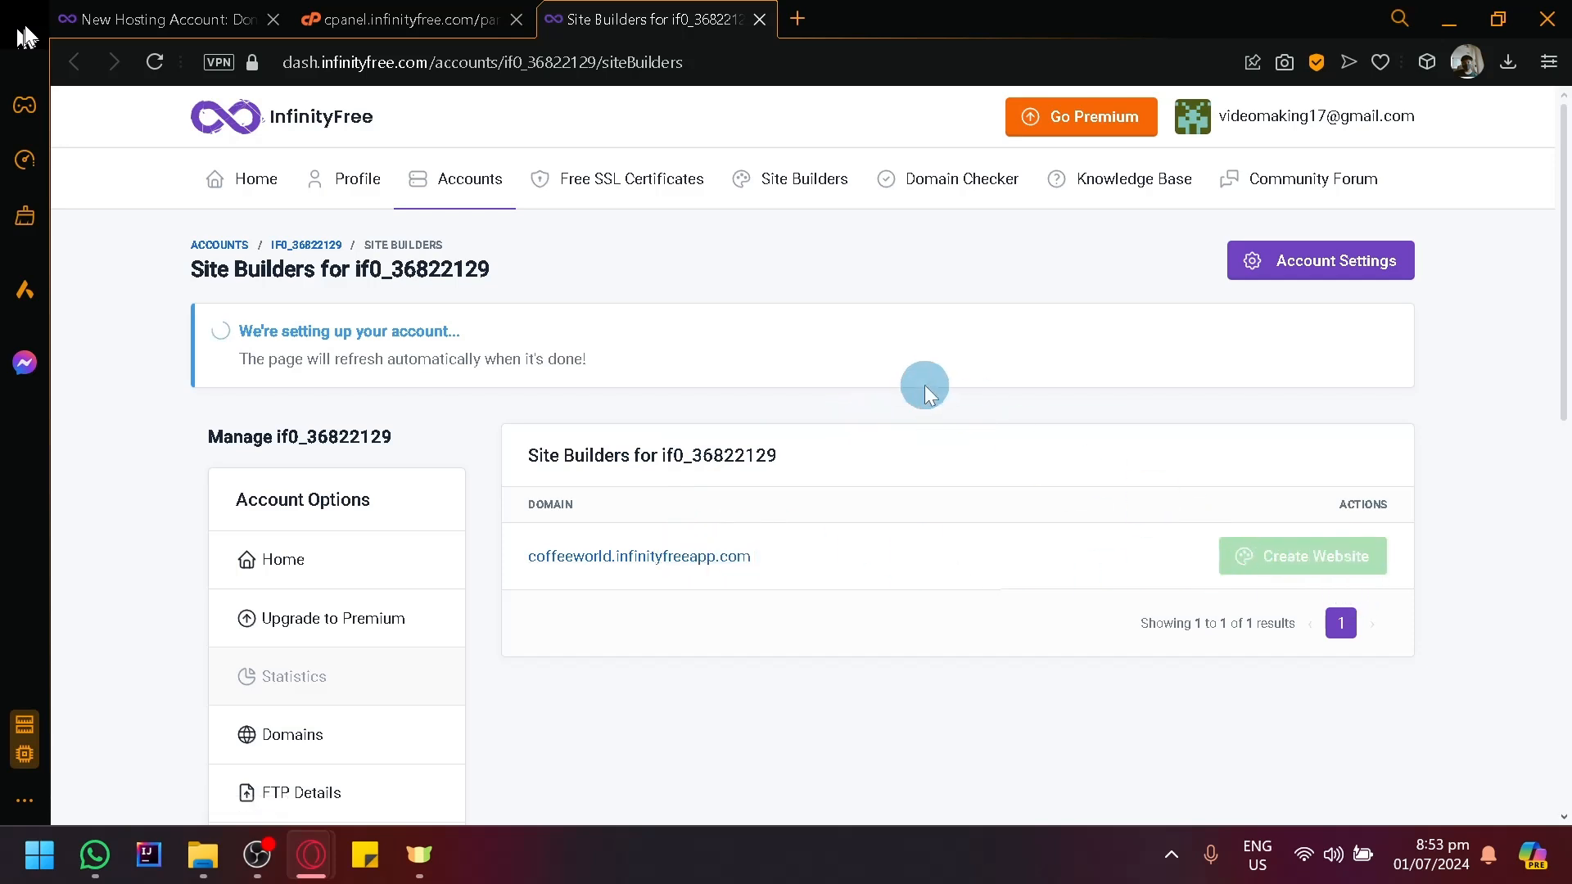
pyautogui.scroll(-4, 925, 385)
pyautogui.scroll(4, 925, 385)
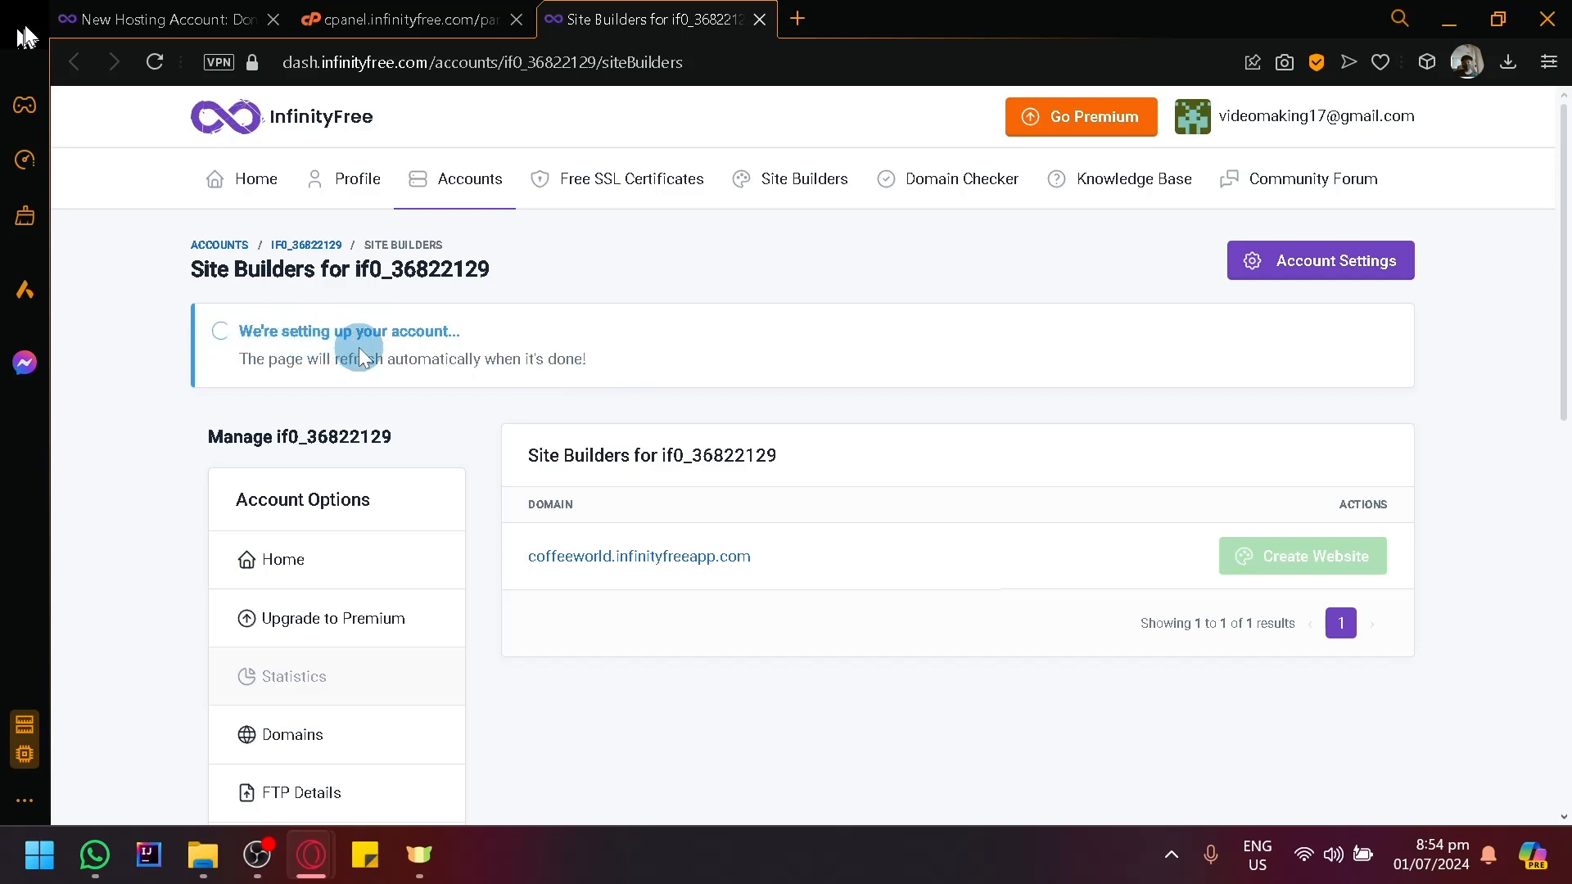
# - Start creating a website for coffeeworld.infinityfreeapp.com from the account's Site Builders page
pyautogui.click(409, 15)
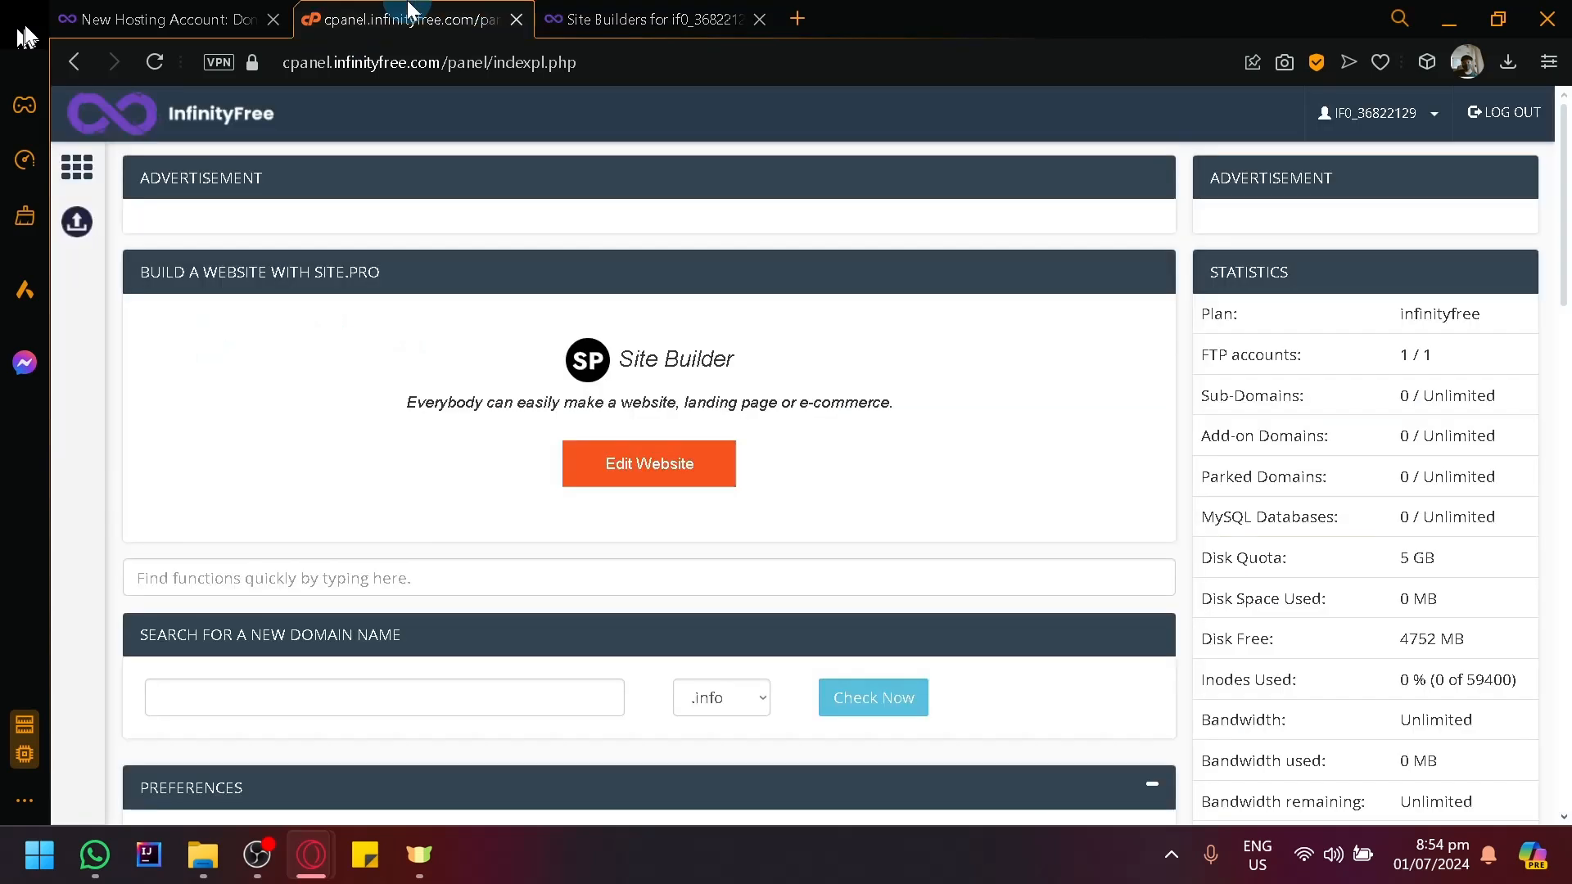
pyautogui.click(737, 18)
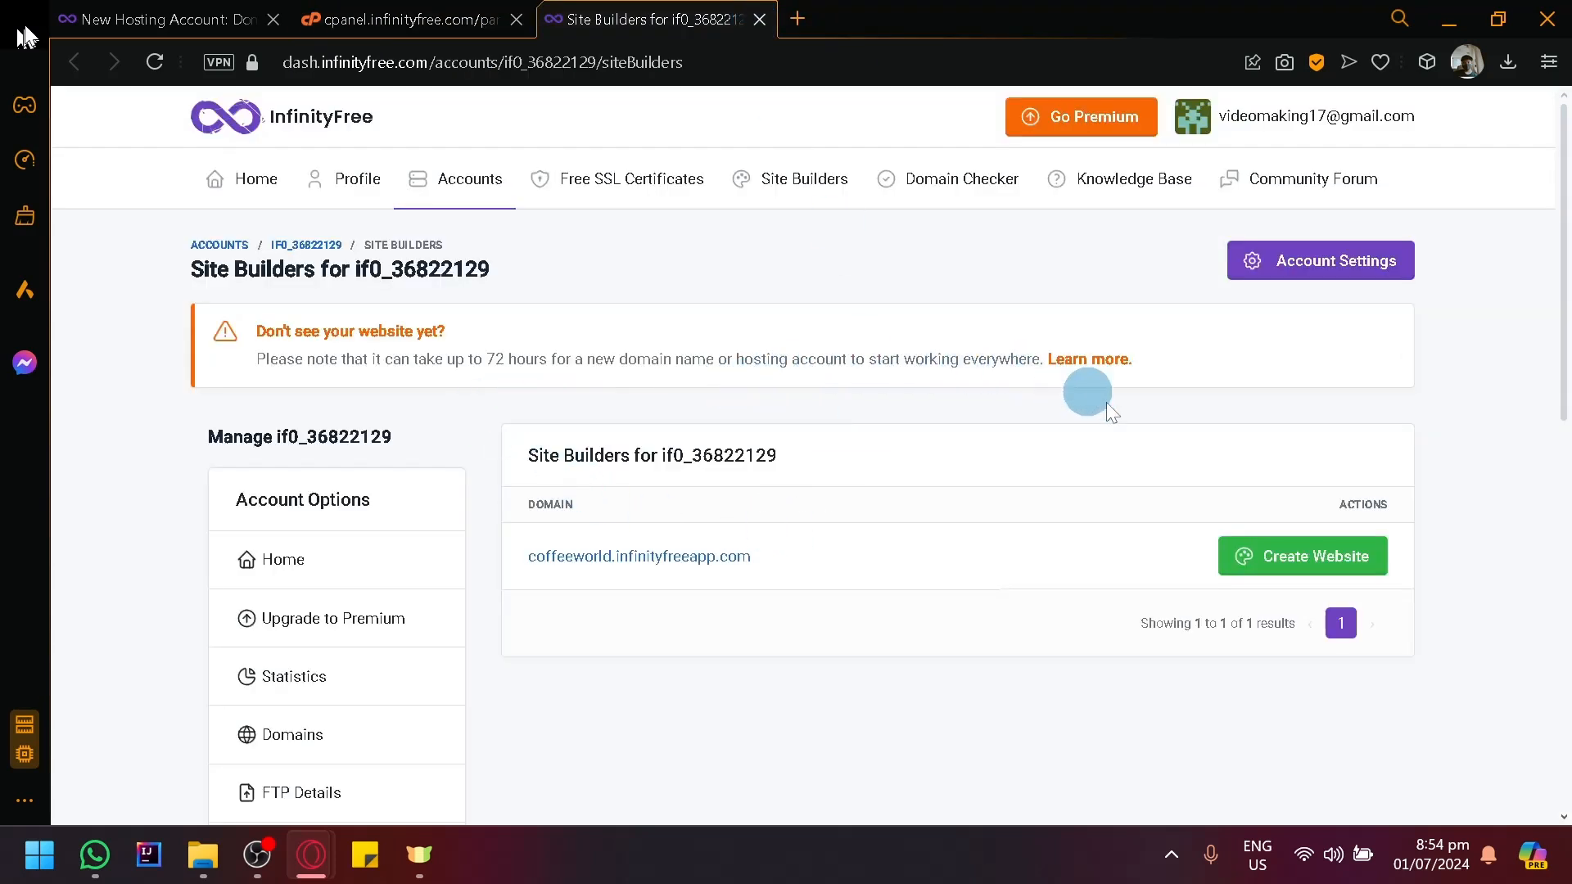
pyautogui.click(1318, 556)
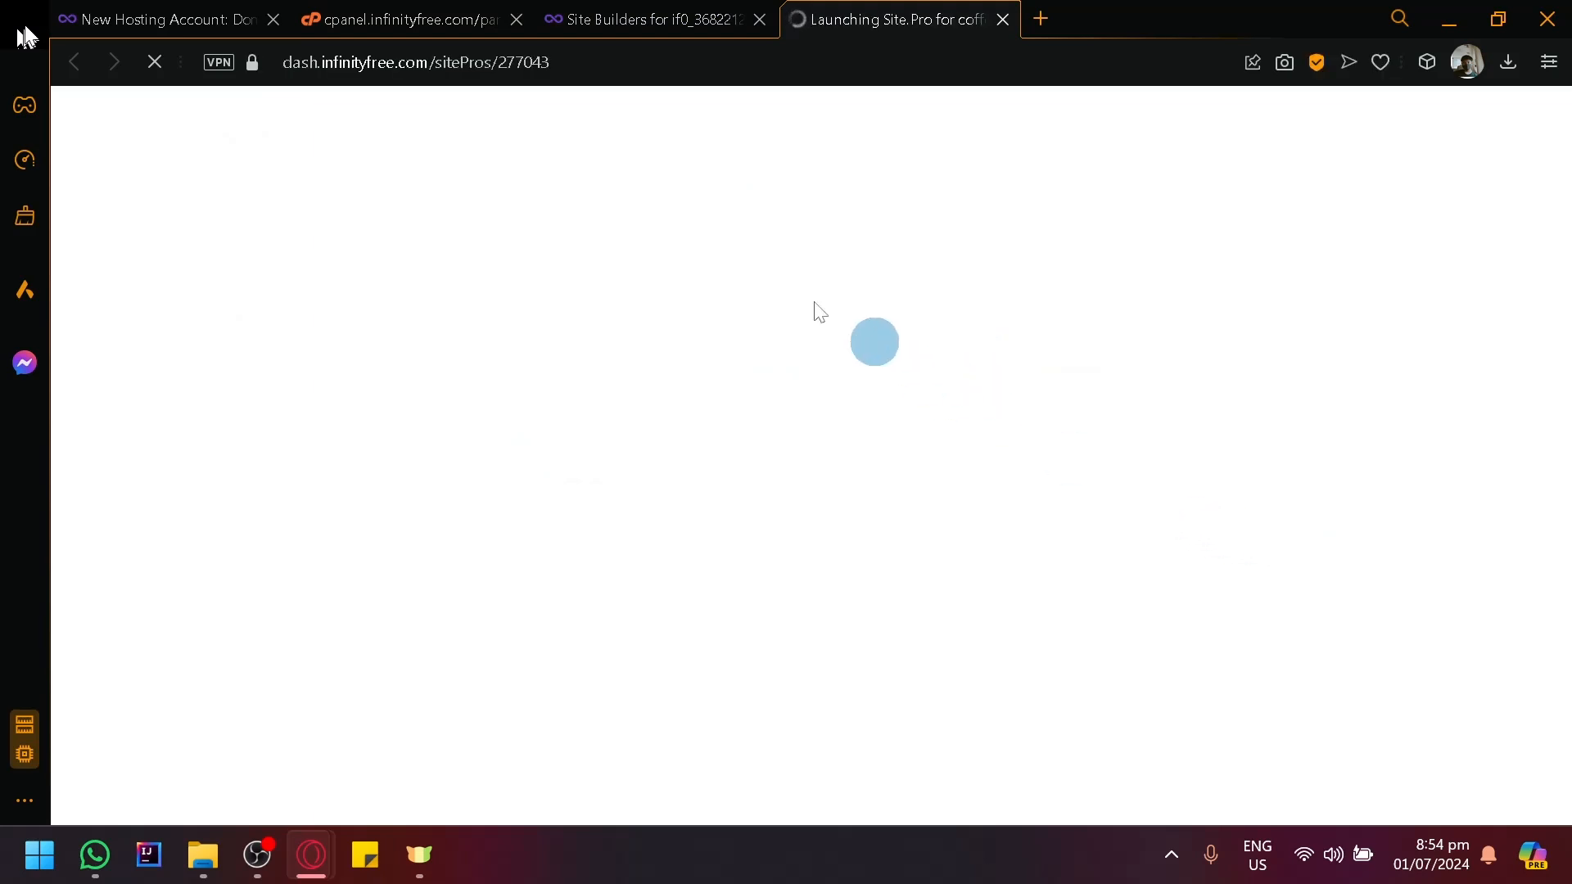
# - Examine the control panel's file, database, domain, email, security, software and support tools
pyautogui.click(442, 16)
pyautogui.scroll(-5, 737, 523)
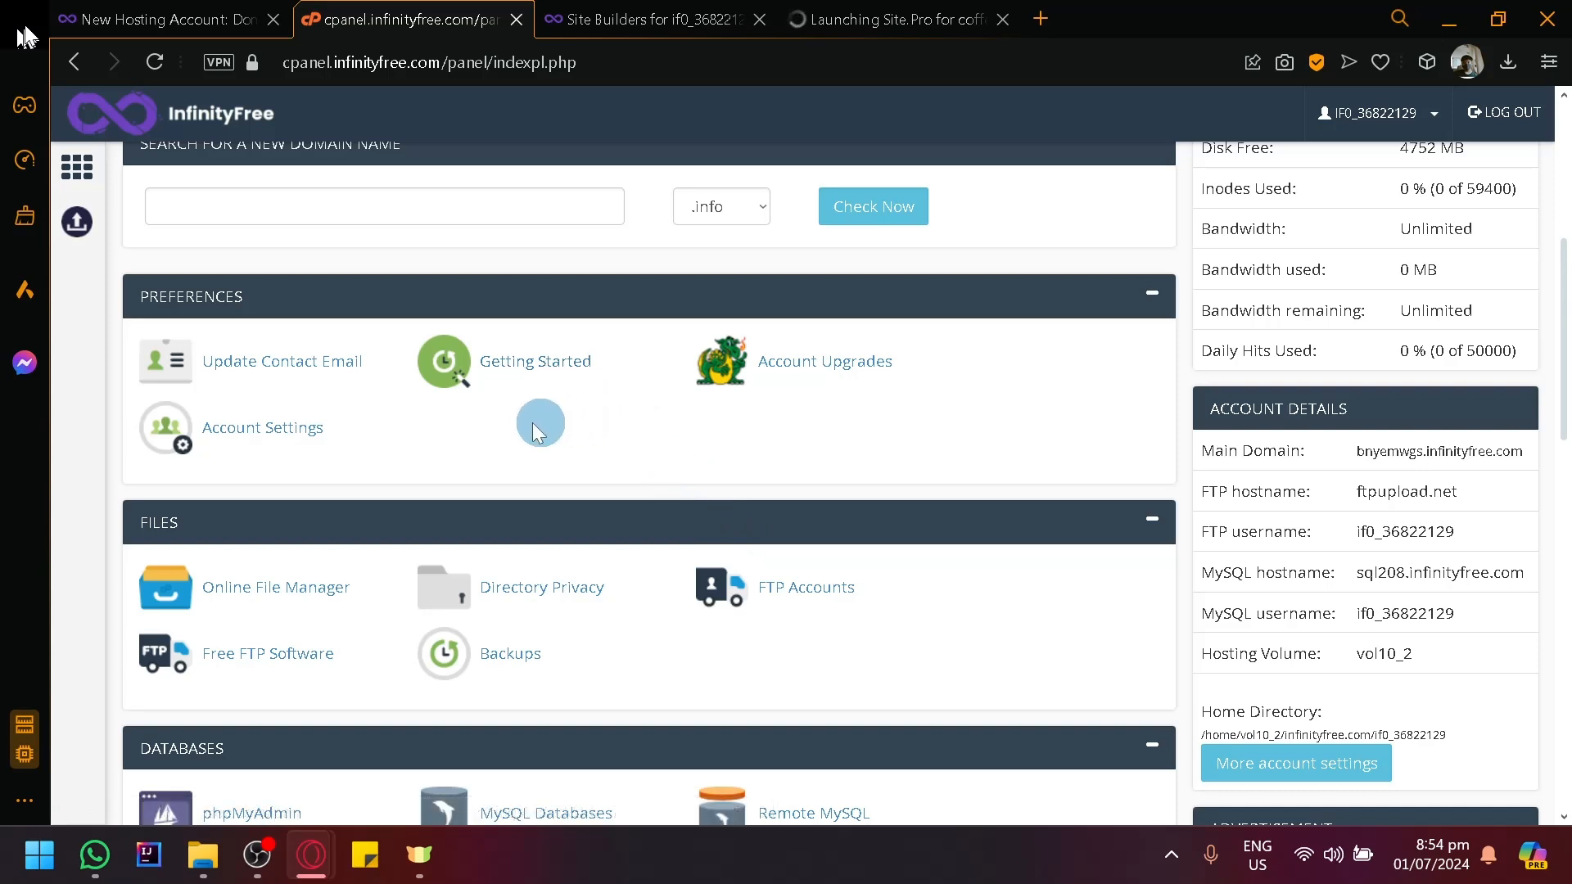
pyautogui.scroll(-2, 409, 418)
pyautogui.scroll(-2, 328, 467)
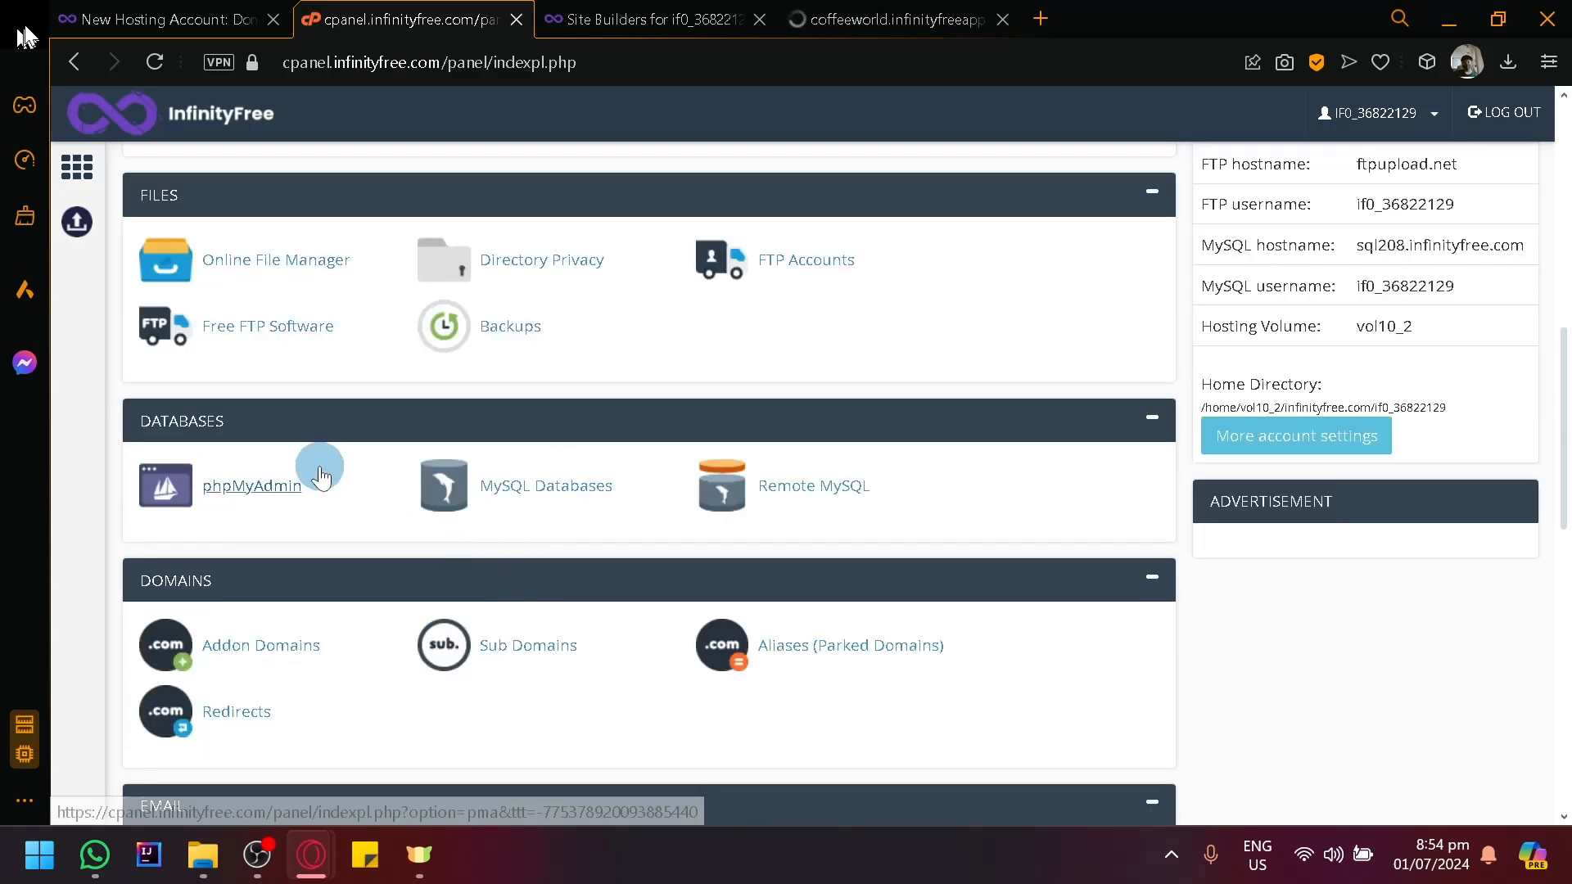
pyautogui.scroll(-2, 340, 528)
pyautogui.scroll(-6, 327, 520)
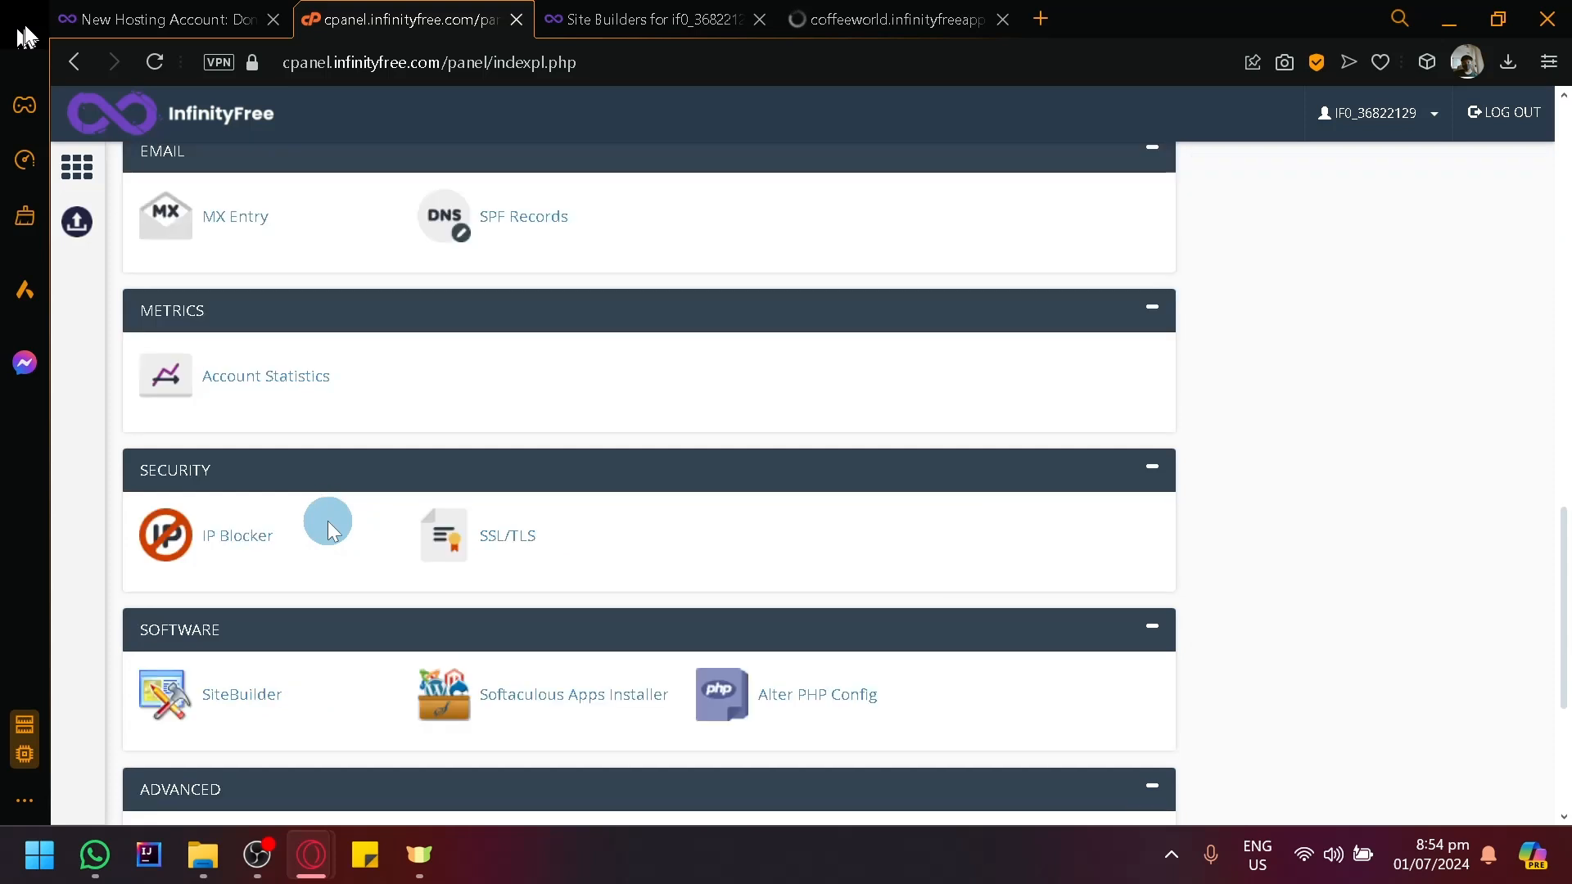
pyautogui.scroll(-2, 408, 486)
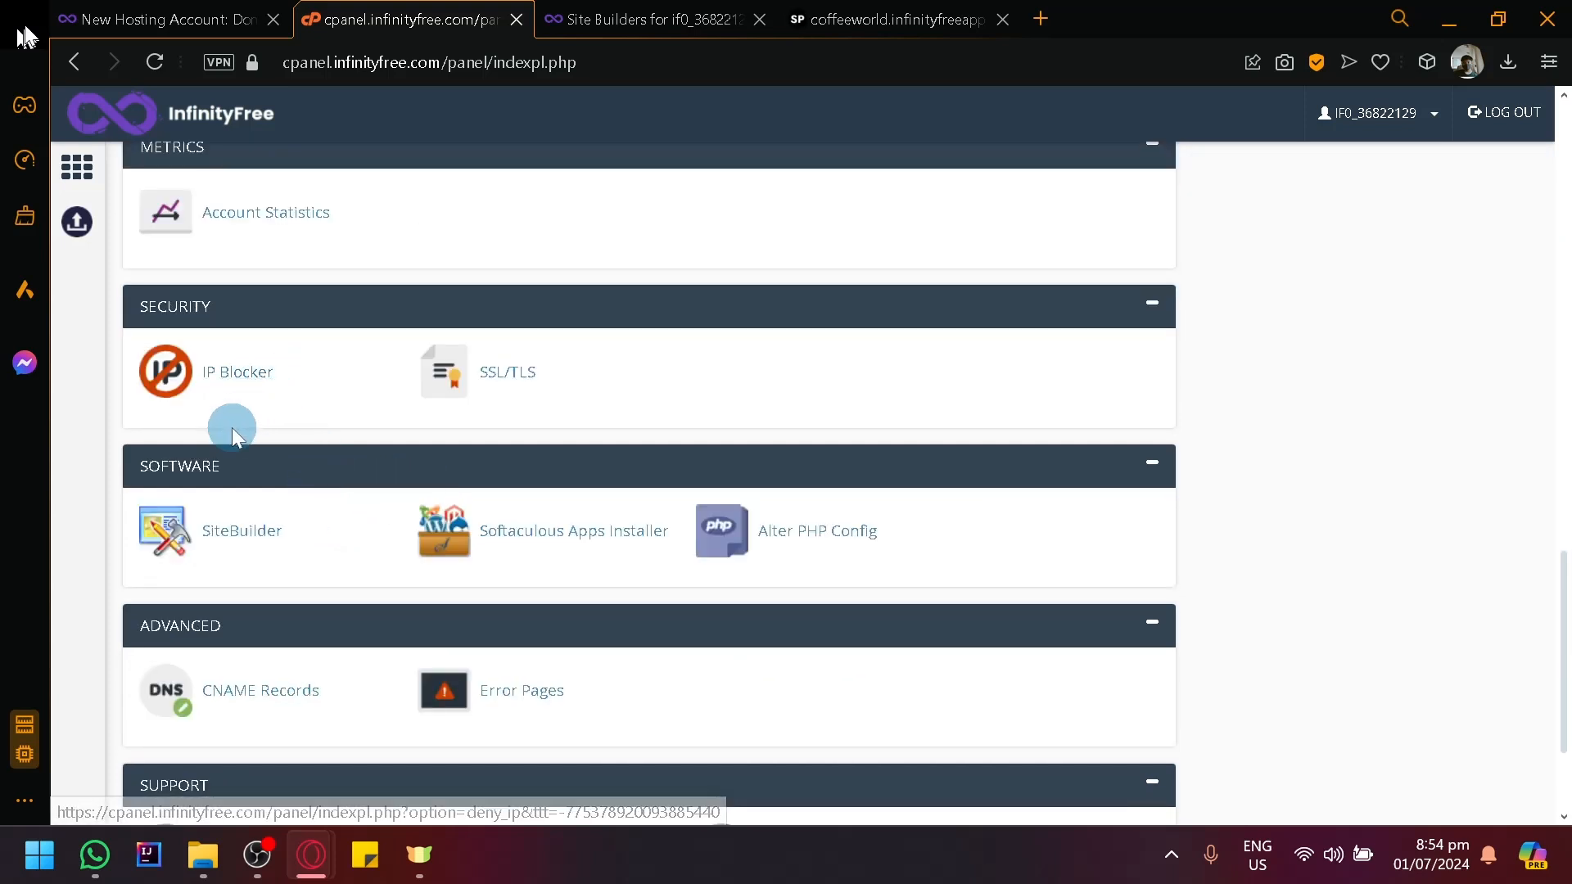
pyautogui.scroll(-2, 352, 528)
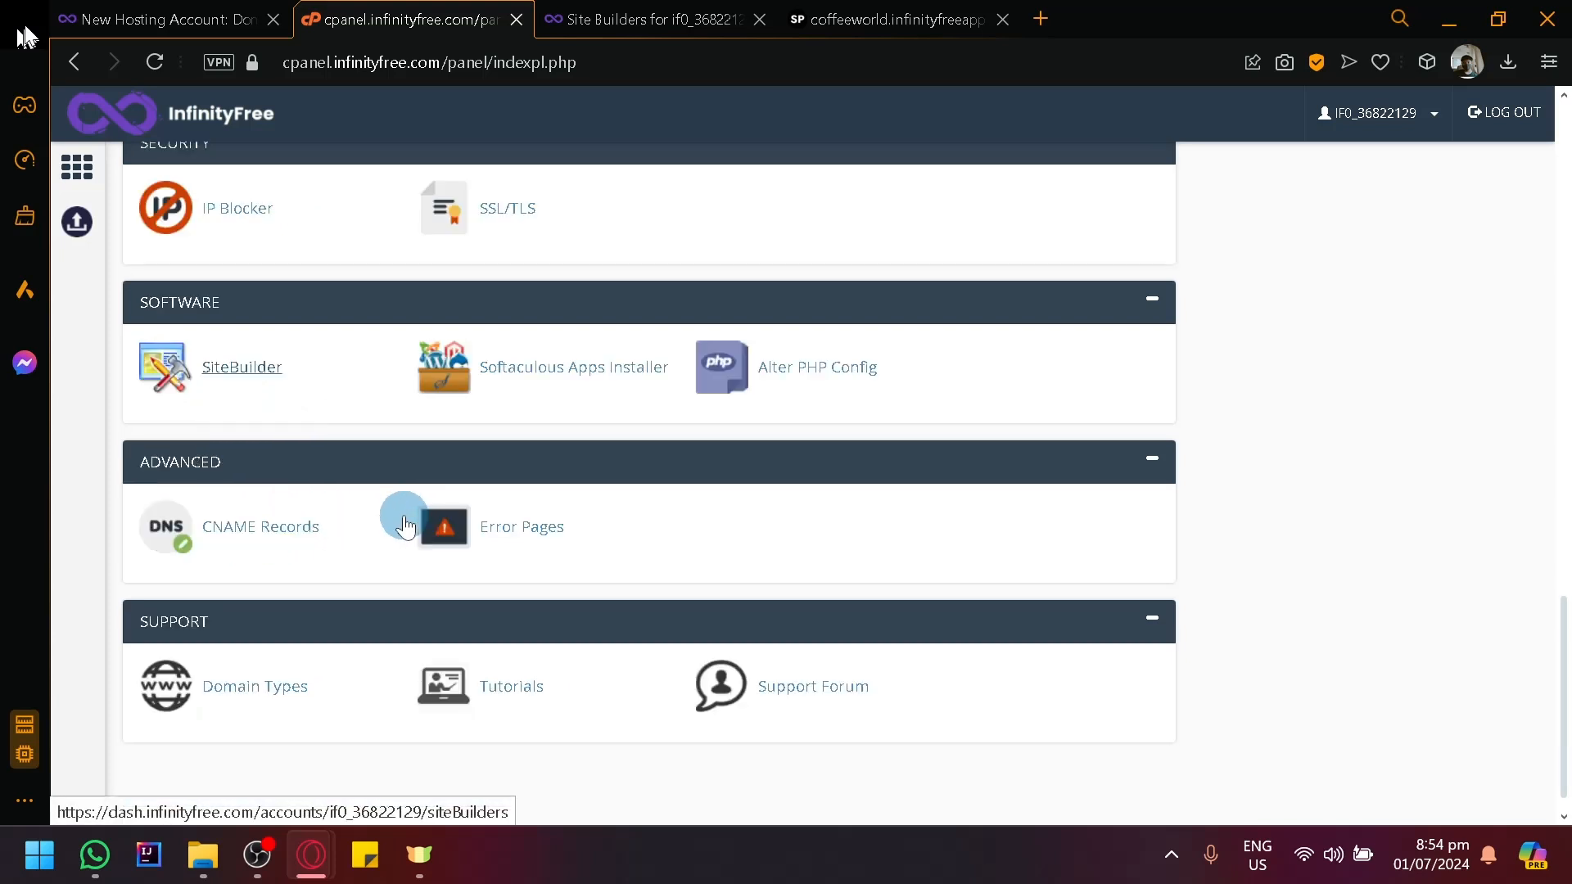
pyautogui.scroll(15, 407, 518)
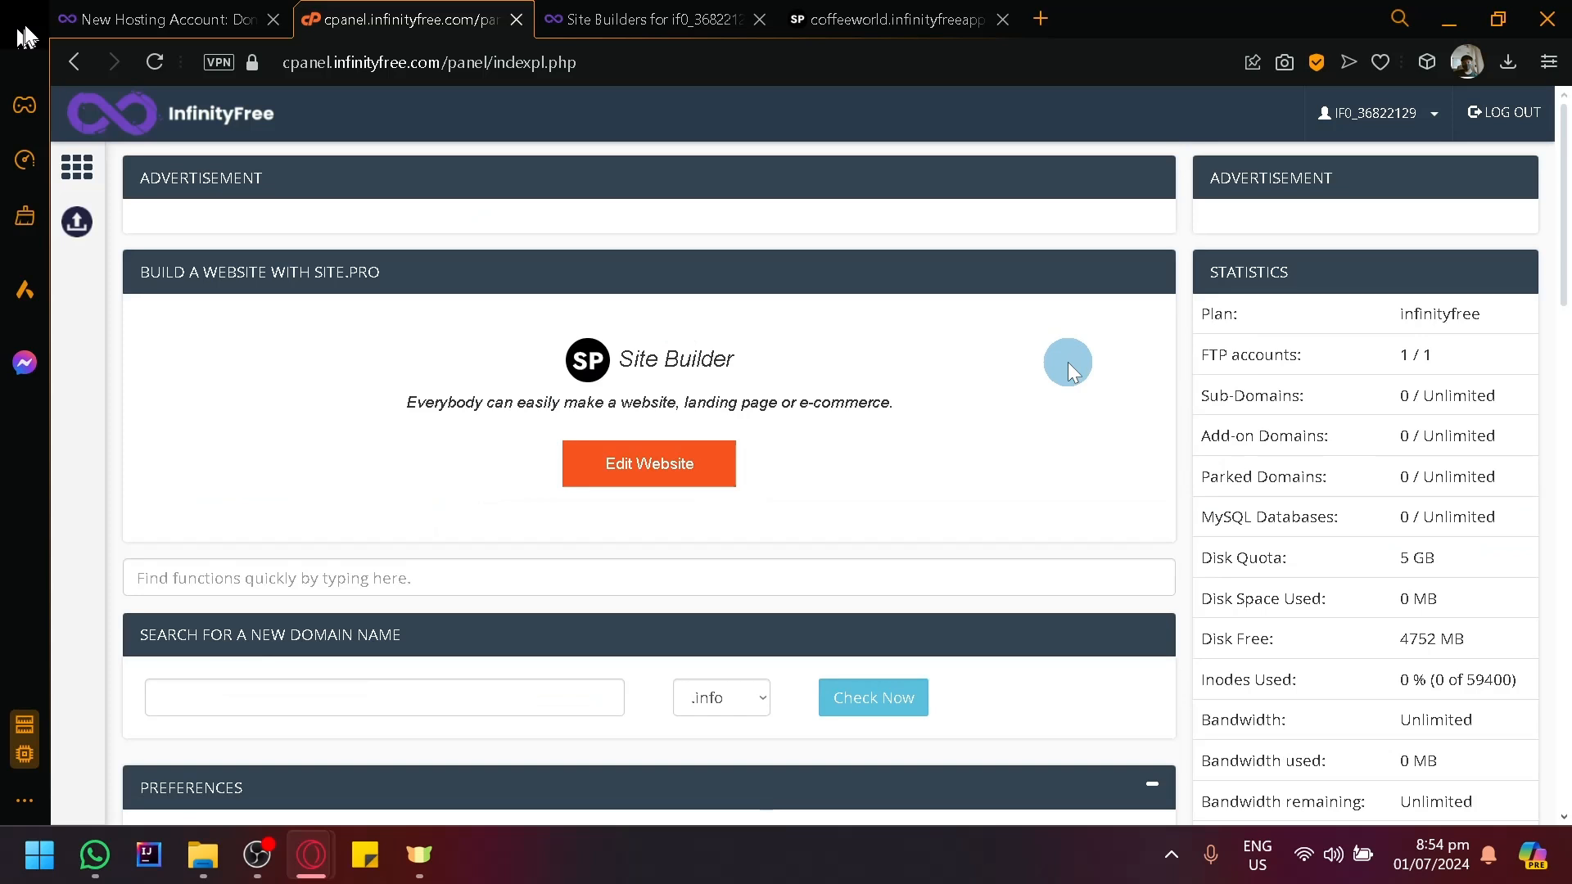
# - Select the Blank Template for the new website in Site.pro
pyautogui.click(938, 19)
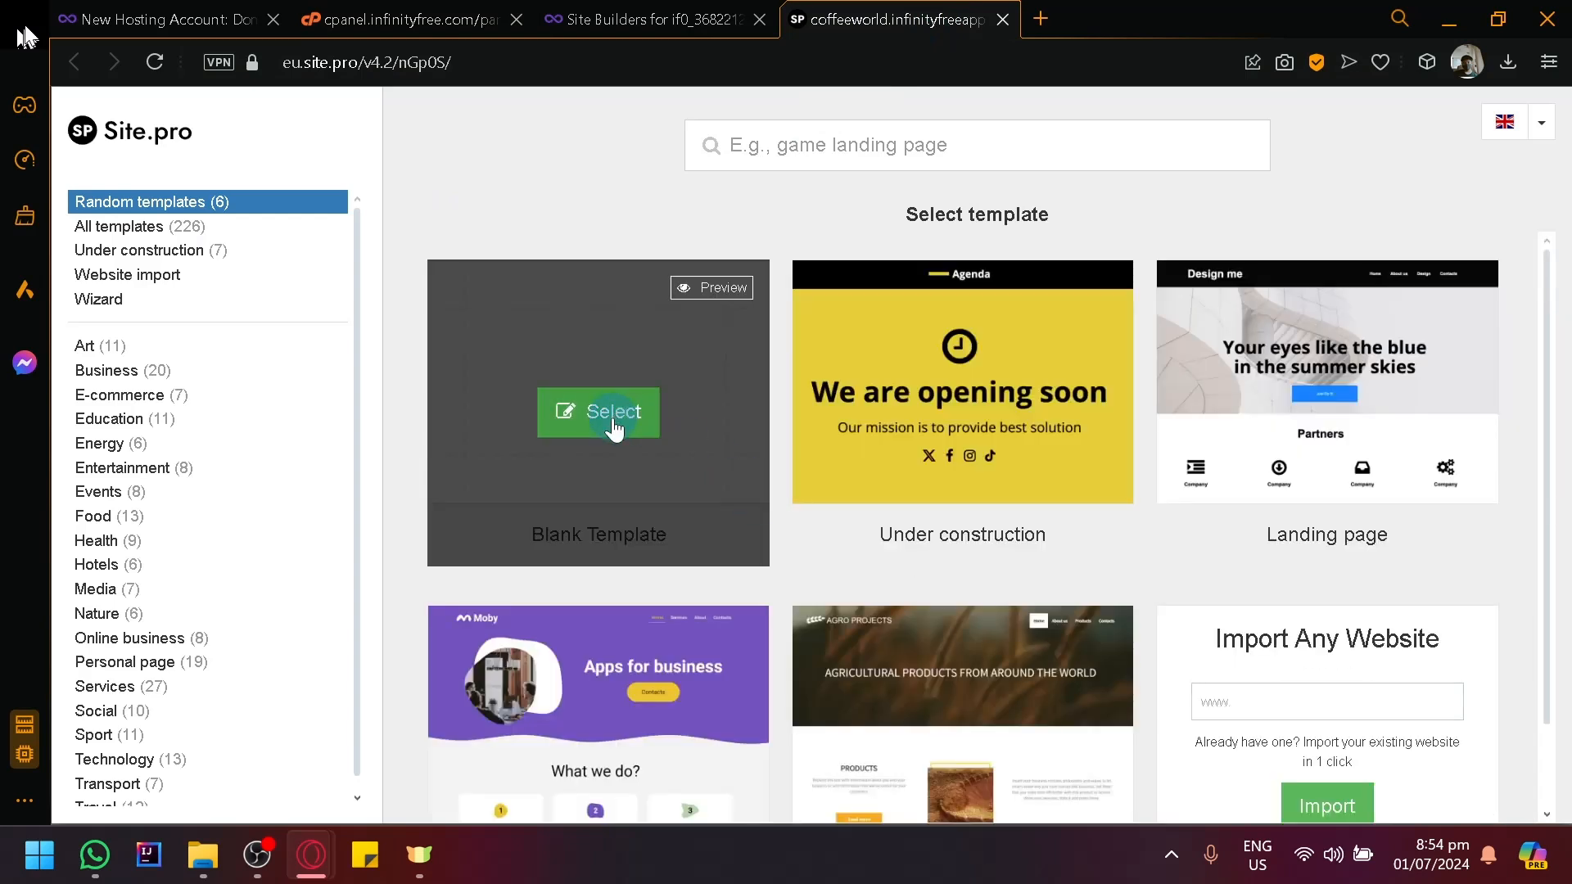
pyautogui.click(613, 420)
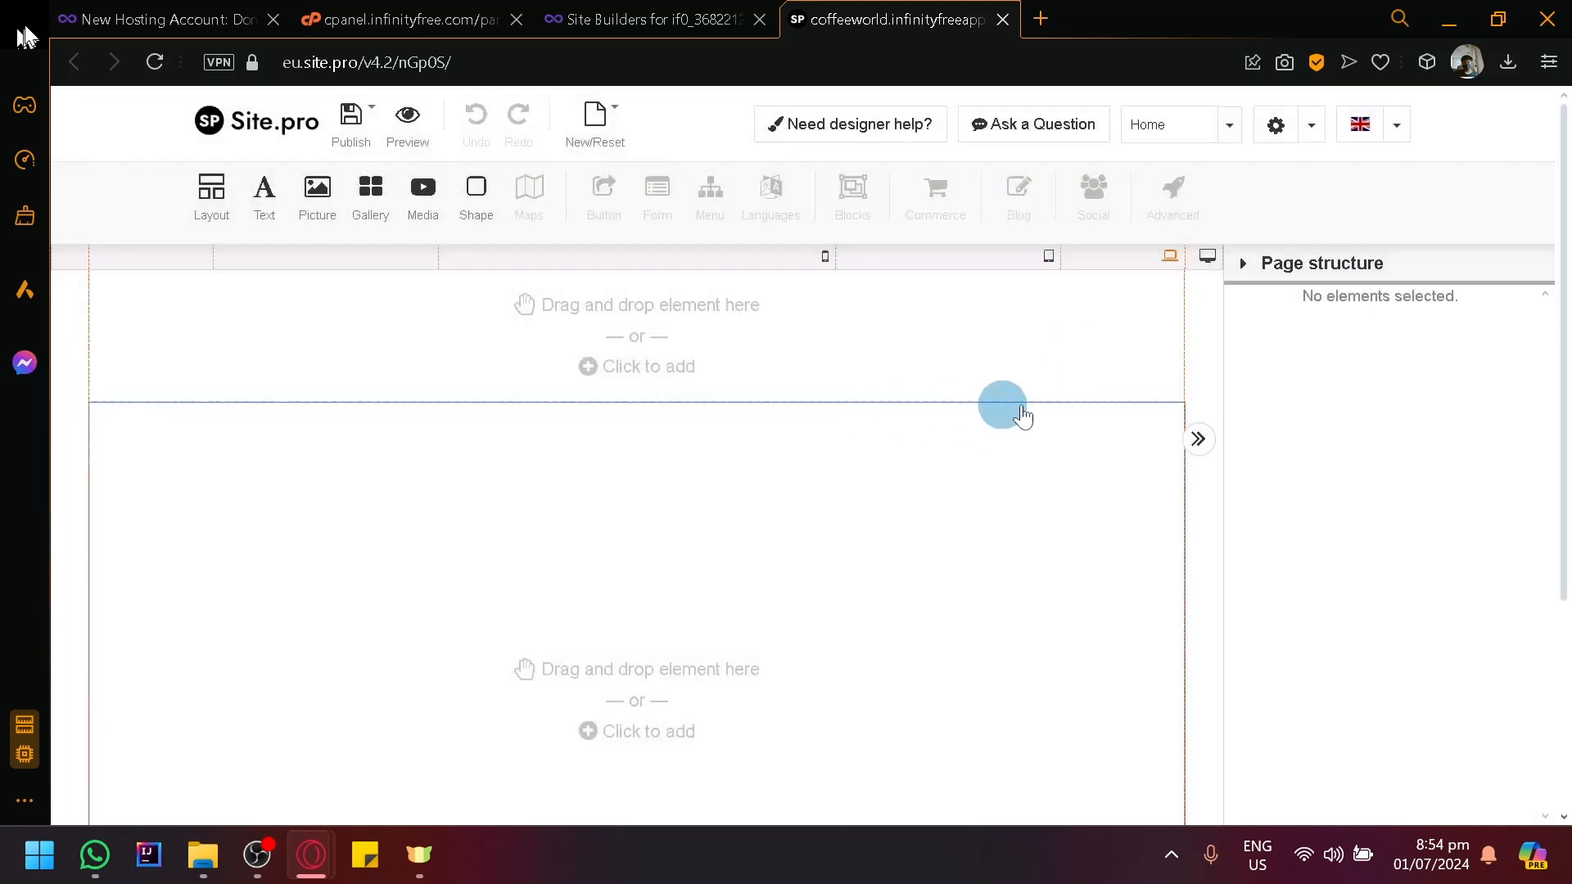
# - Finish the New Hosting Account wizard and open the account's overview page
pyautogui.click(434, 12)
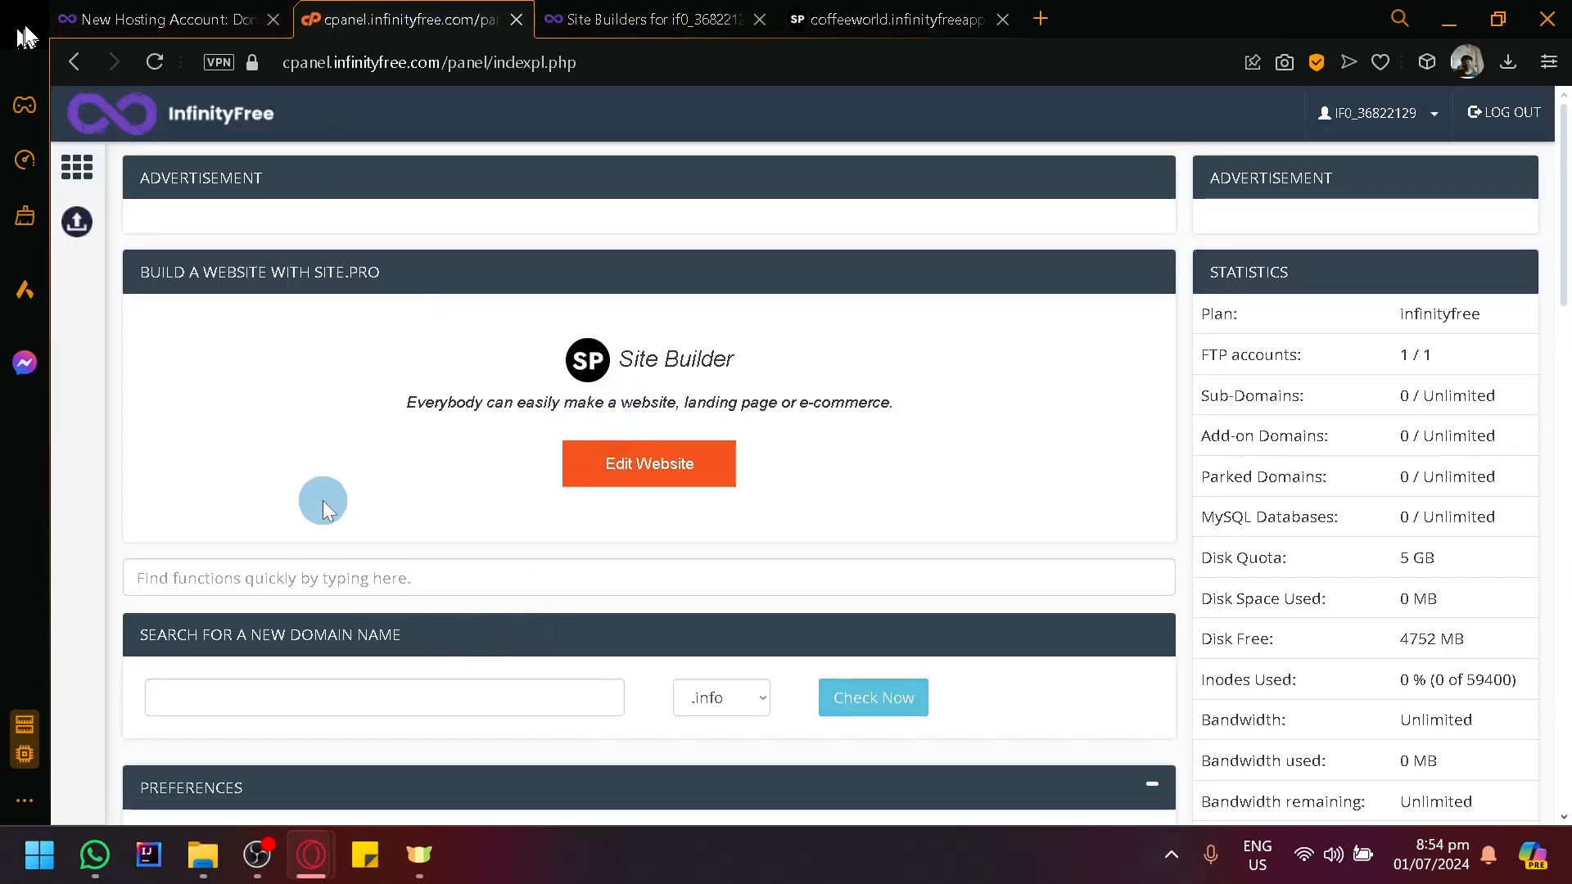
pyautogui.scroll(-2, 804, 243)
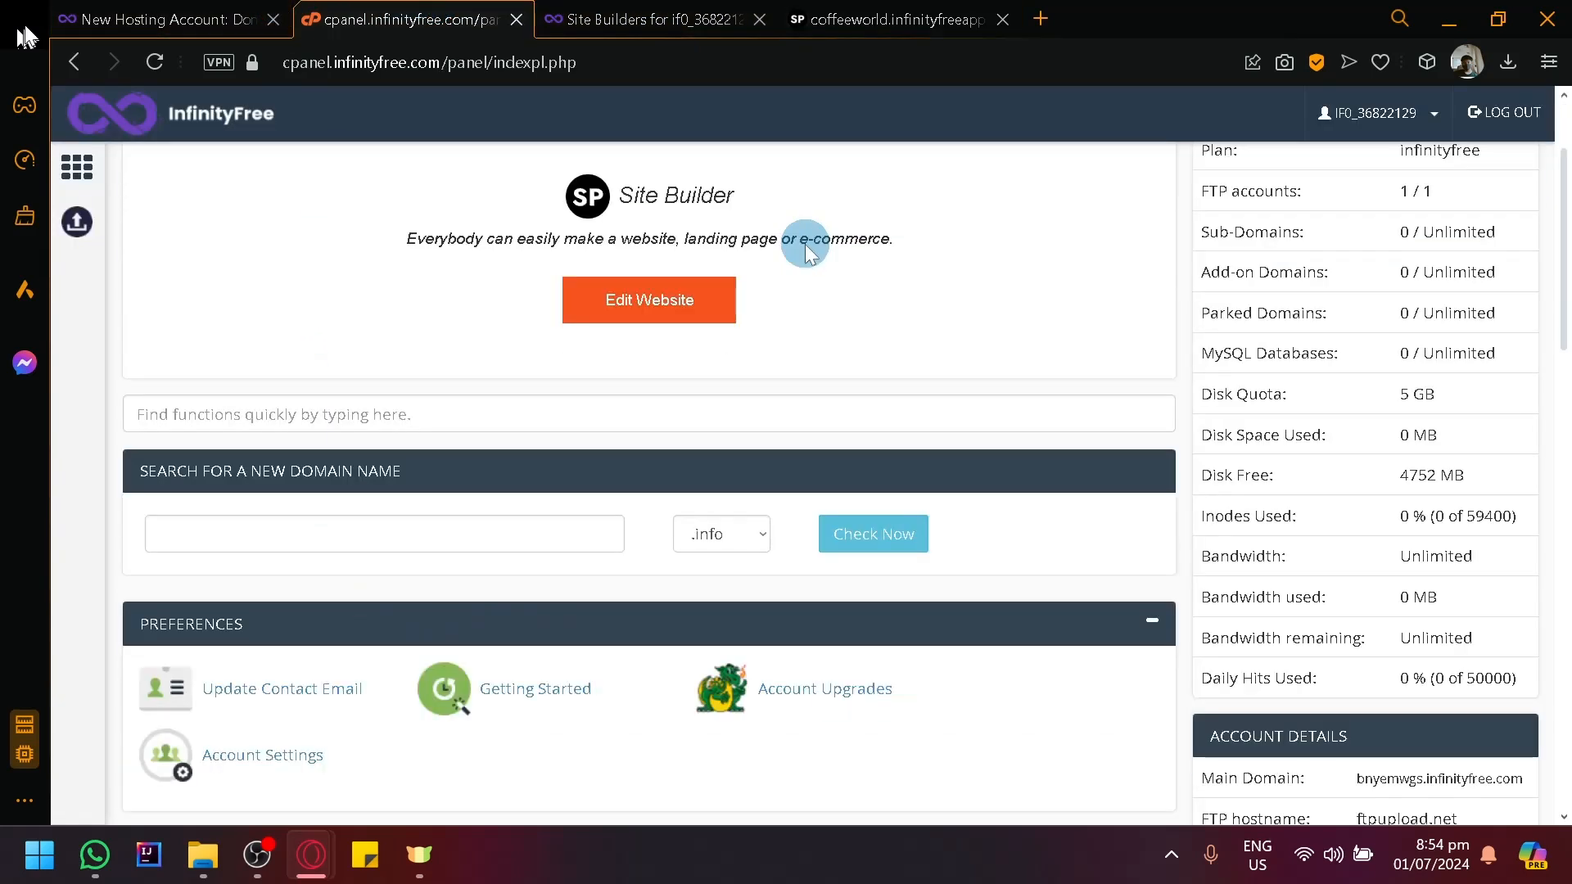
pyautogui.scroll(2, 804, 243)
pyautogui.click(164, 19)
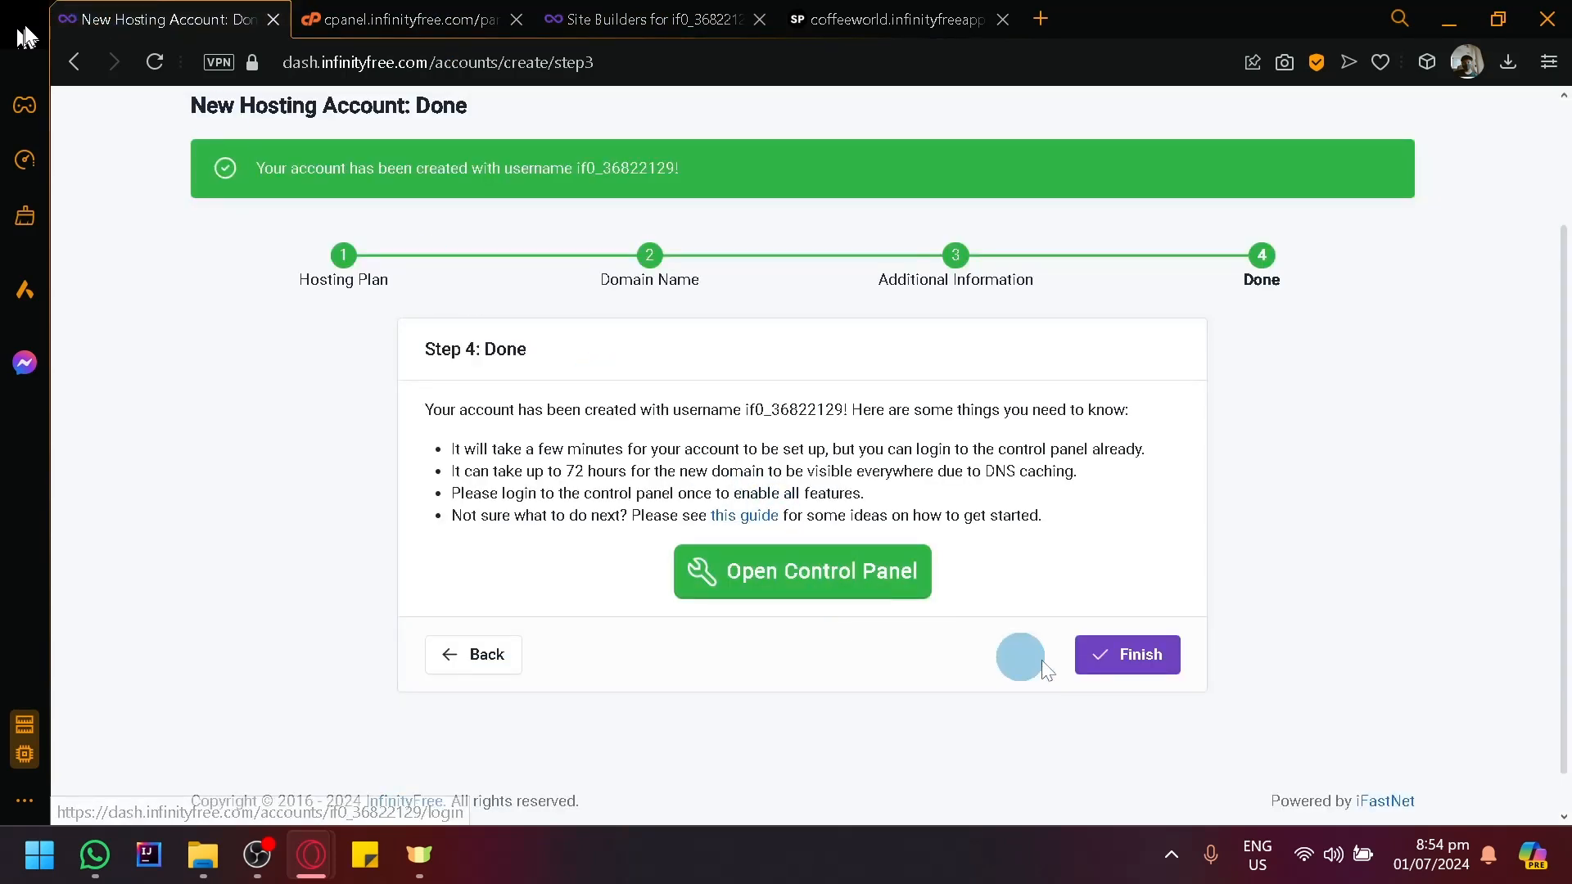
pyautogui.click(1126, 652)
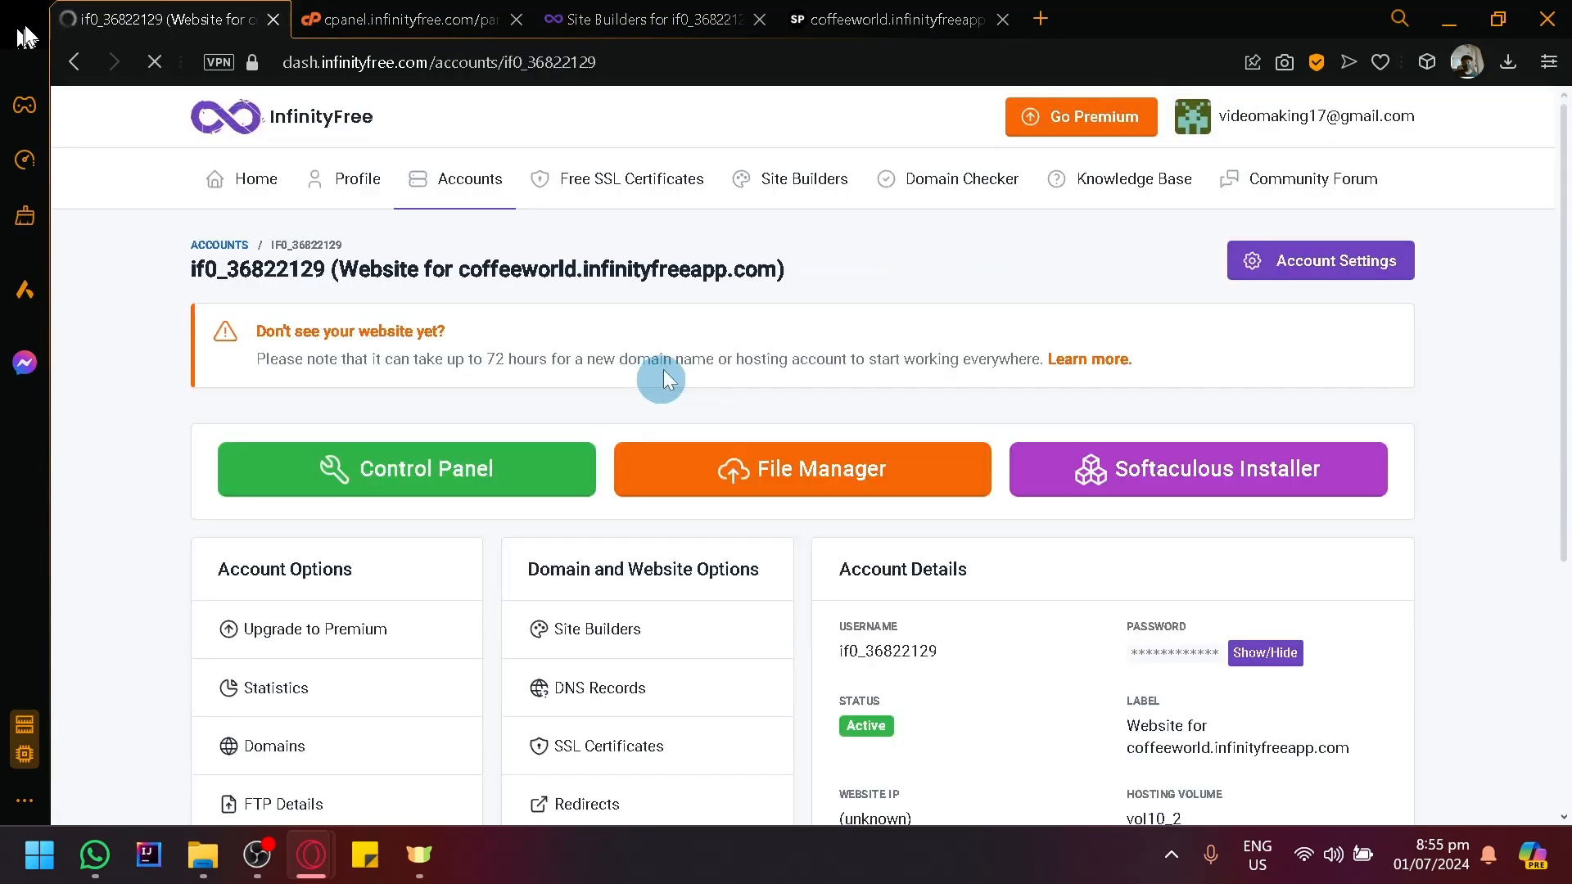
# - Look through the hosting account's options, its Site Builders page and the user profile
pyautogui.scroll(-2, 689, 337)
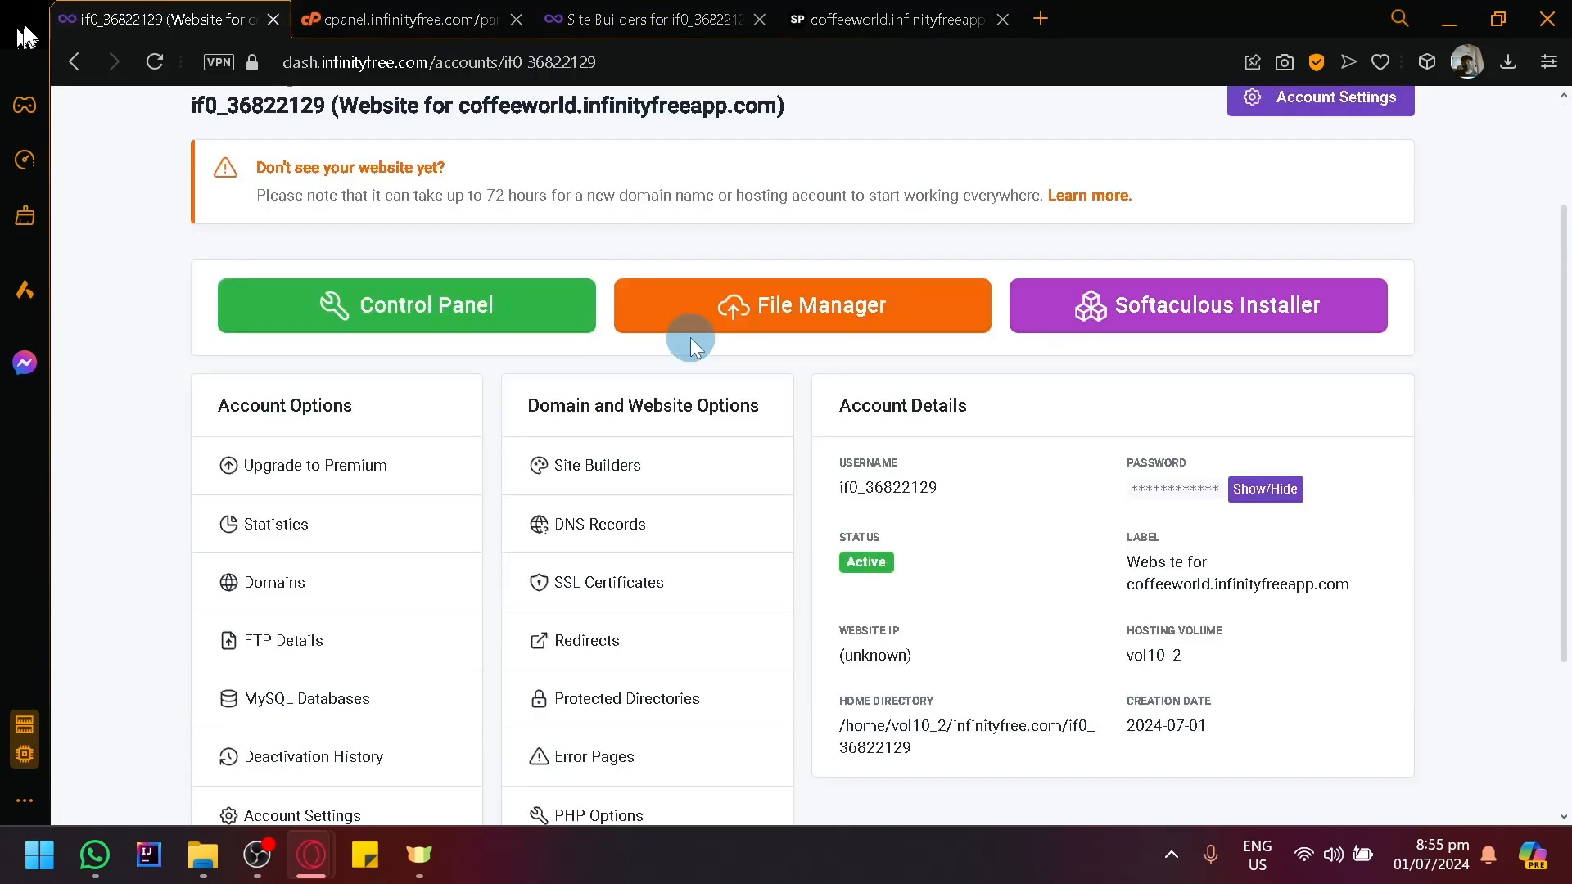
pyautogui.click(644, 480)
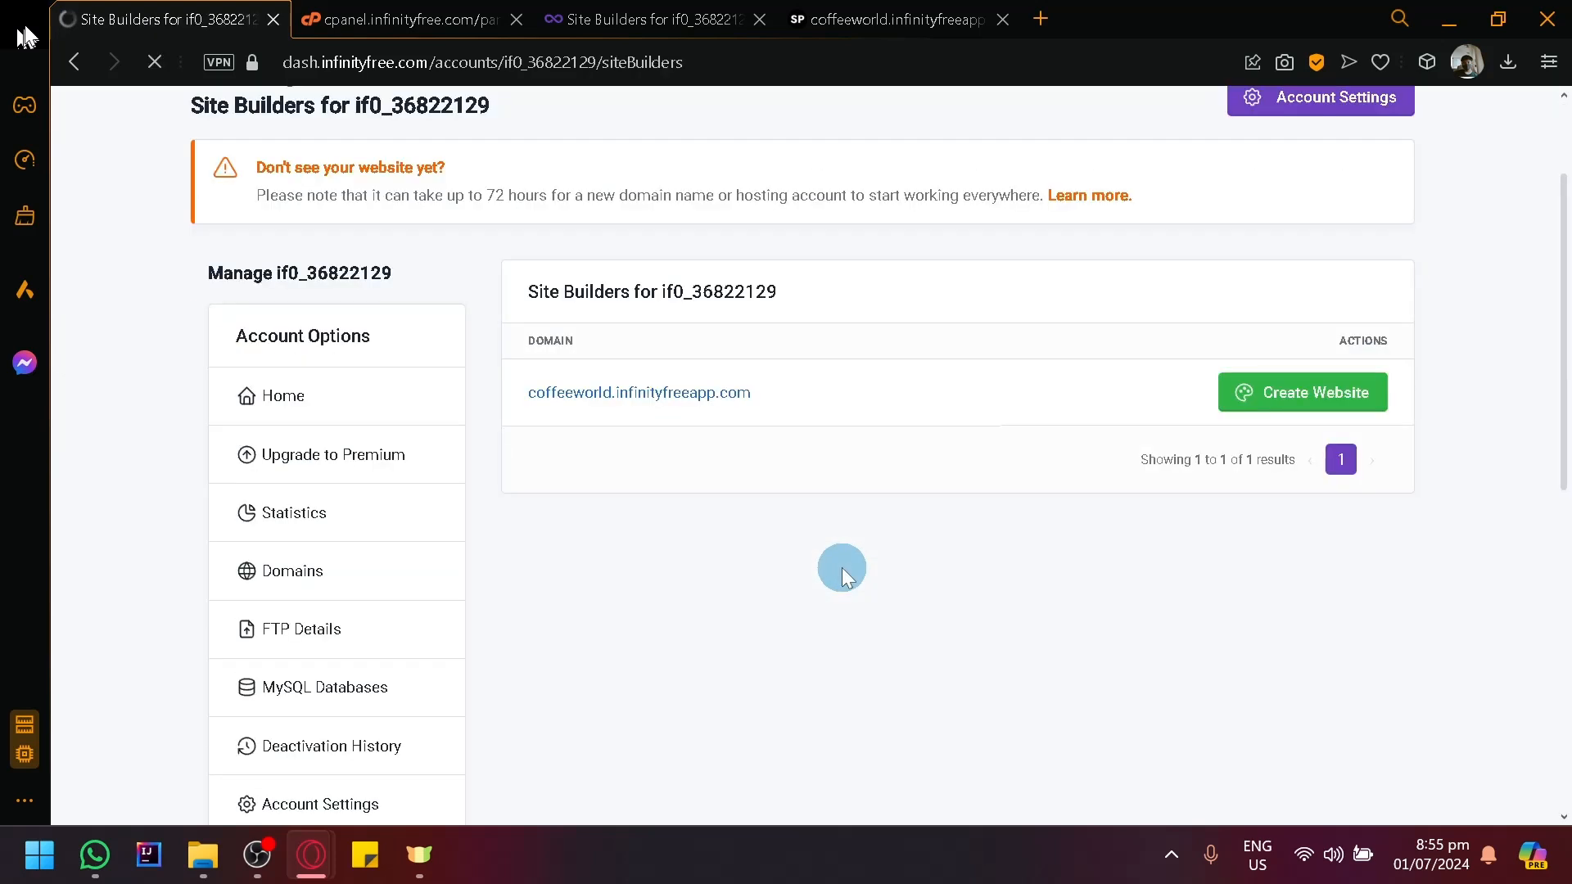
pyautogui.scroll(2, 843, 569)
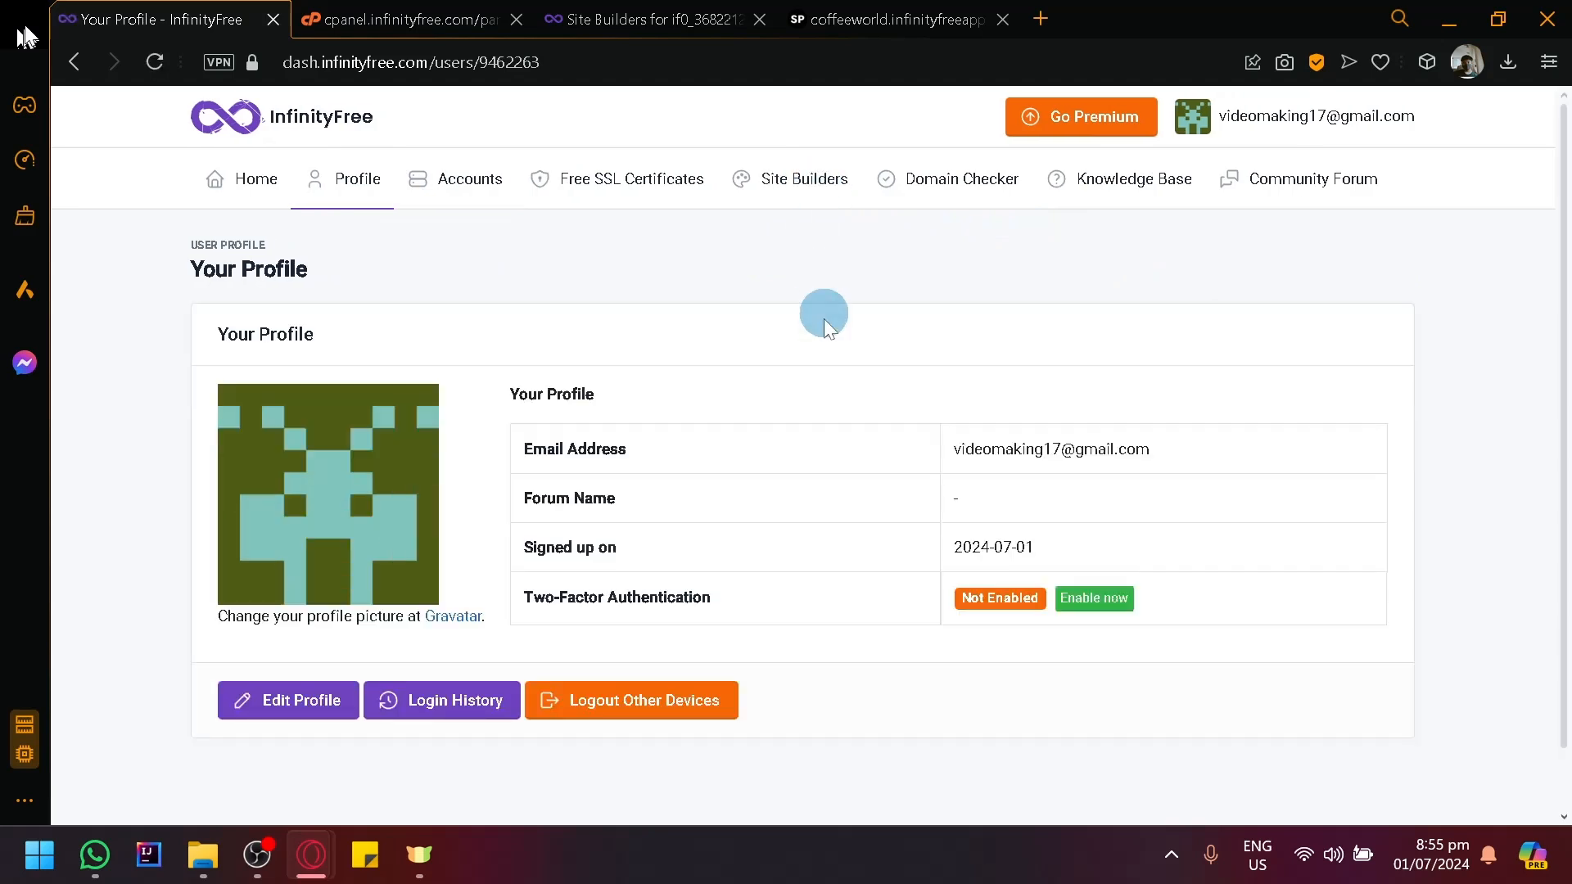
pyautogui.scroll(-1, 823, 335)
pyautogui.scroll(1, 820, 357)
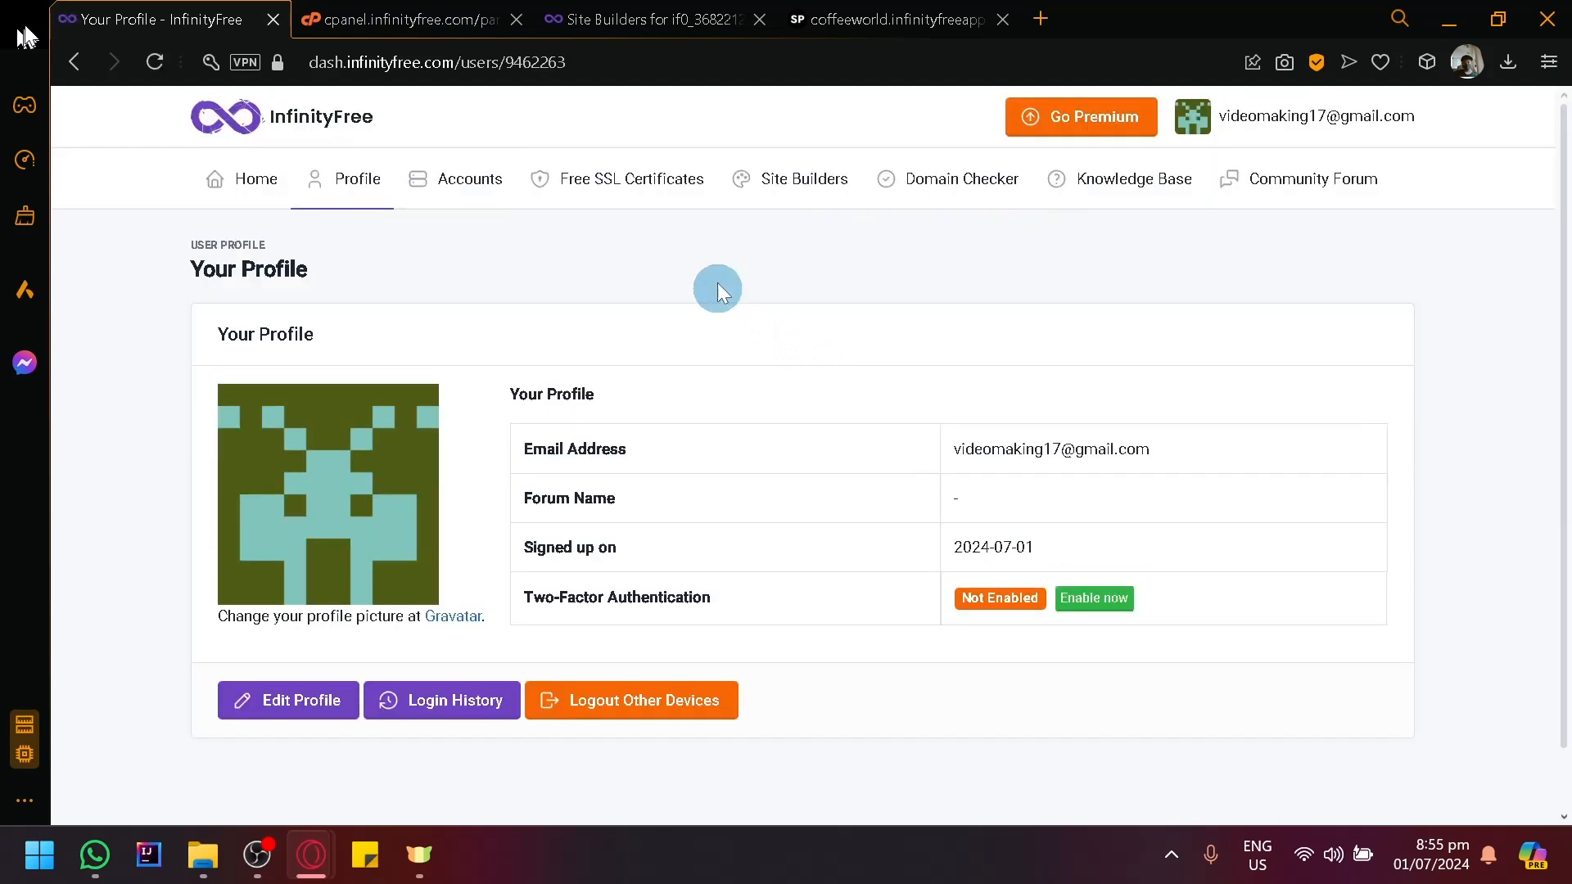
# - View the hosting accounts and SSL certificates lists and open the order form for a new free SSL certificate
pyautogui.click(473, 189)
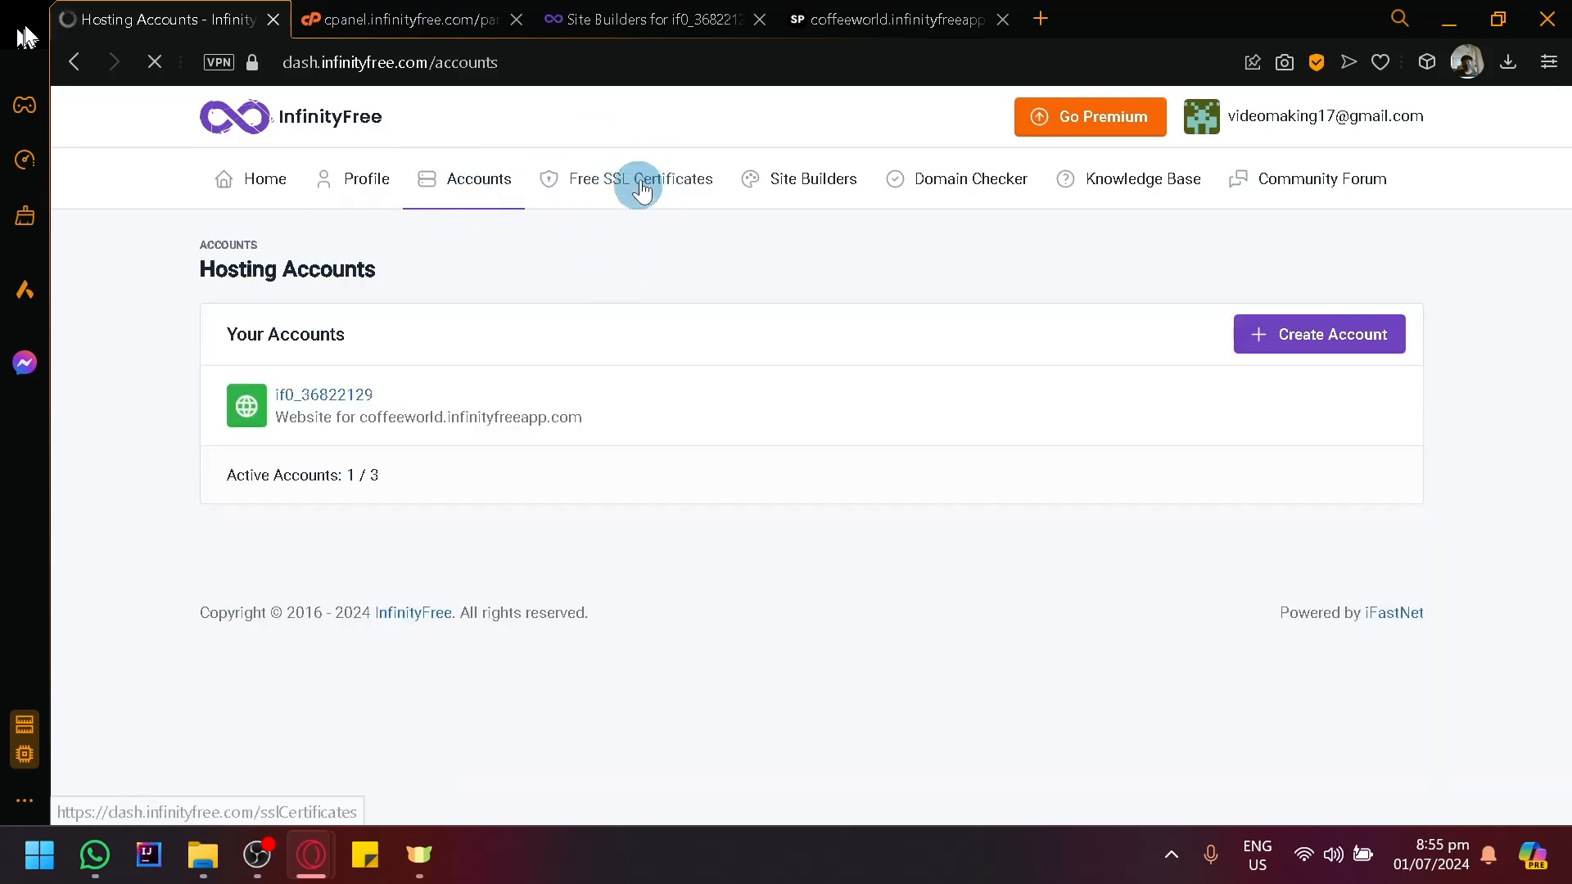
pyautogui.click(673, 172)
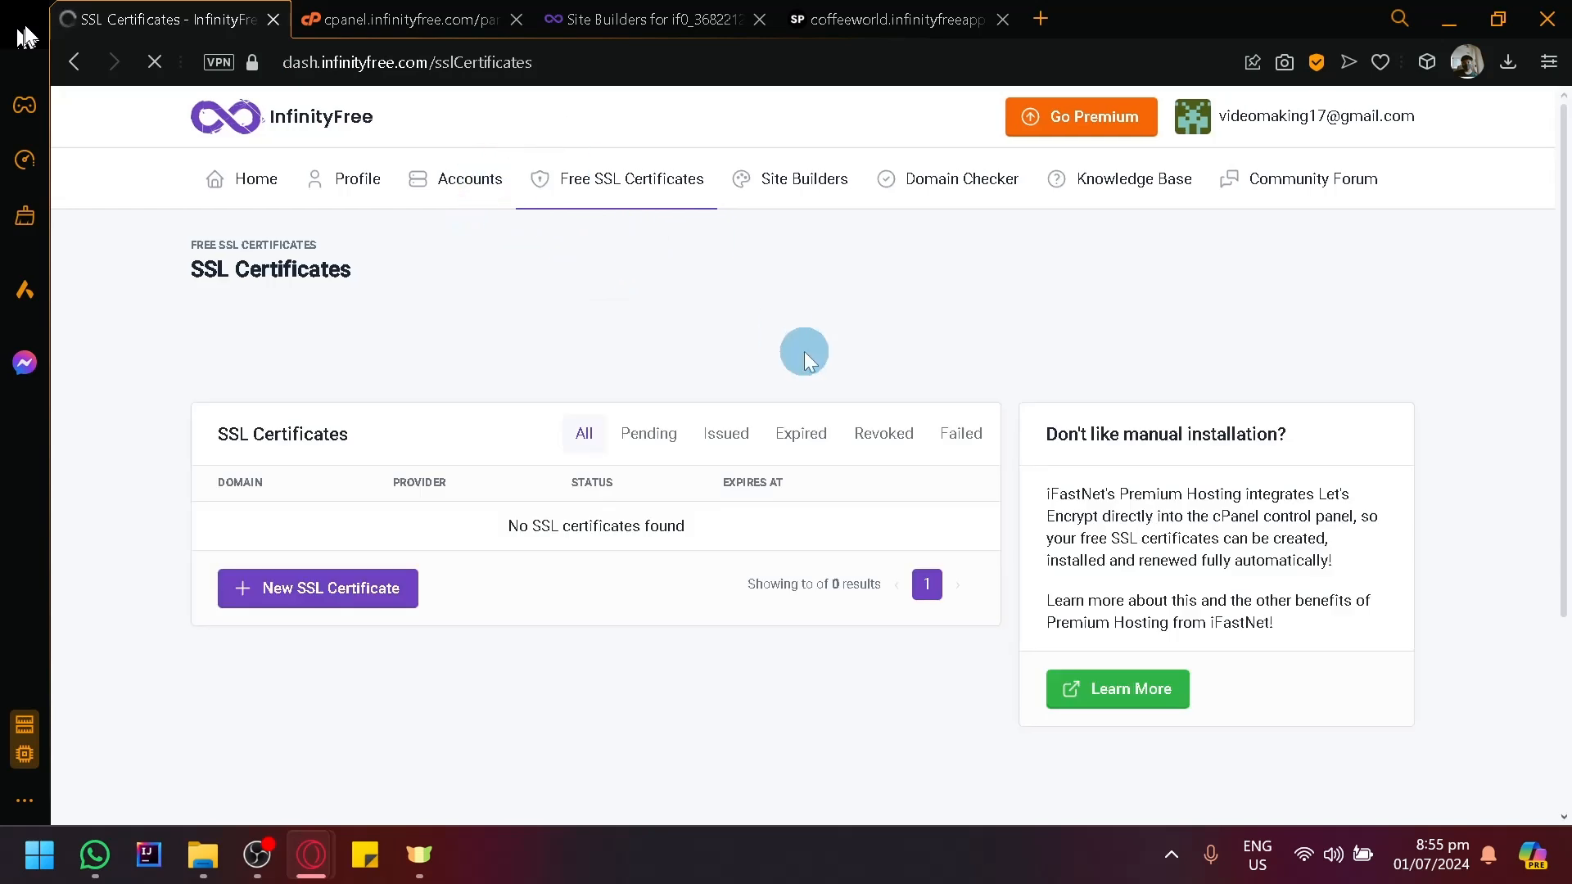
pyautogui.click(336, 499)
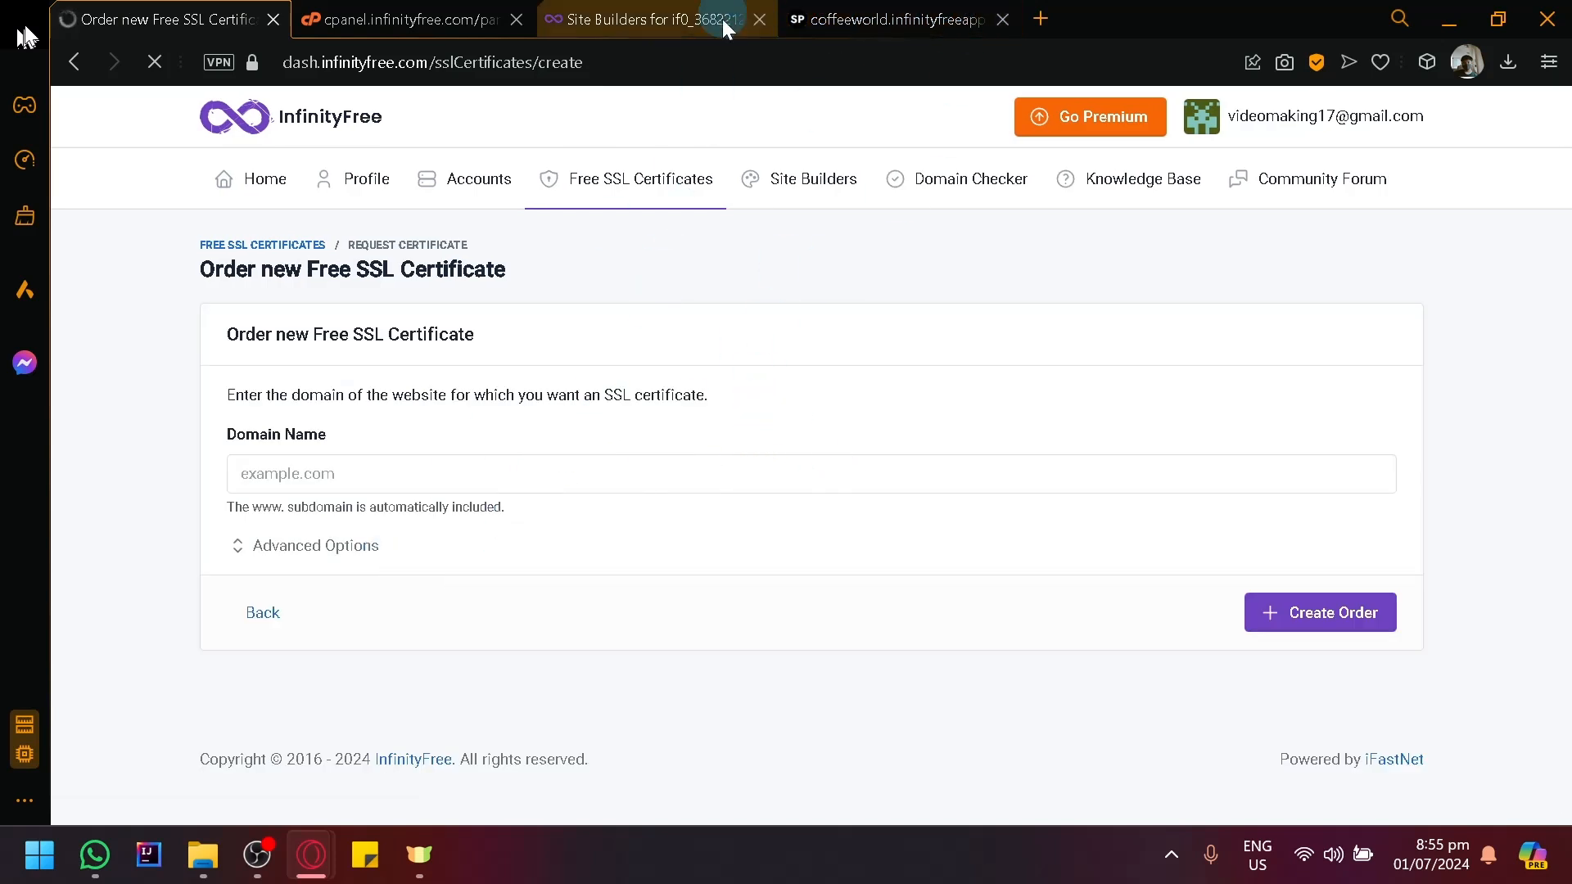
# - Publish the blank website from the Site.pro editor to coffeeworld.infinityfreeapp.com
pyautogui.click(933, 11)
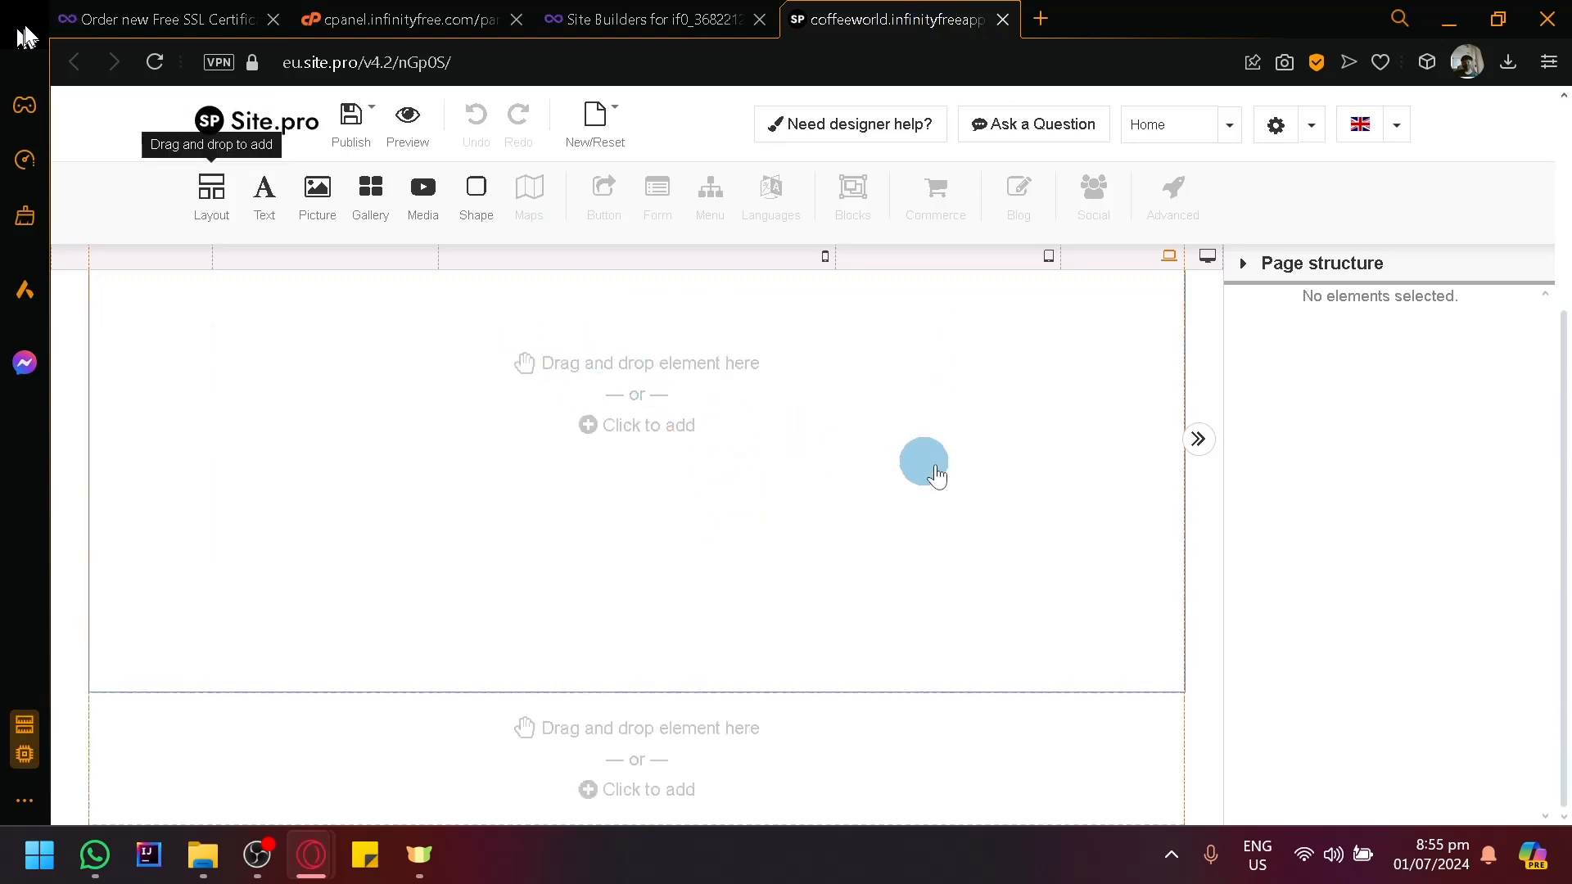
pyautogui.click(344, 115)
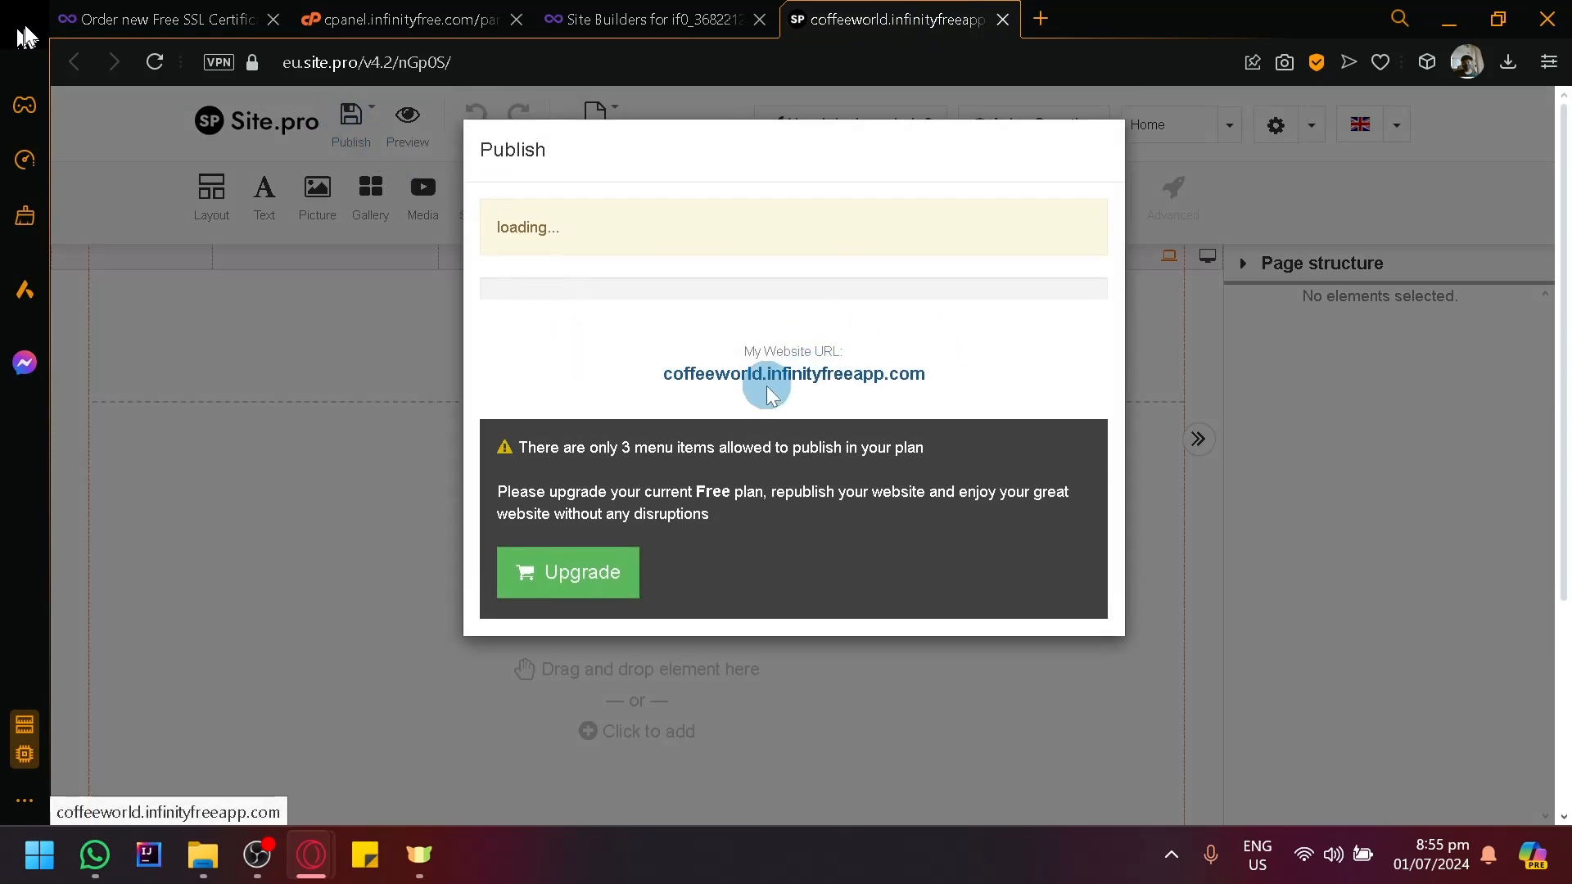
pyautogui.moveTo(685, 373); pyautogui.dragTo(816, 388)
pyautogui.click(932, 371)
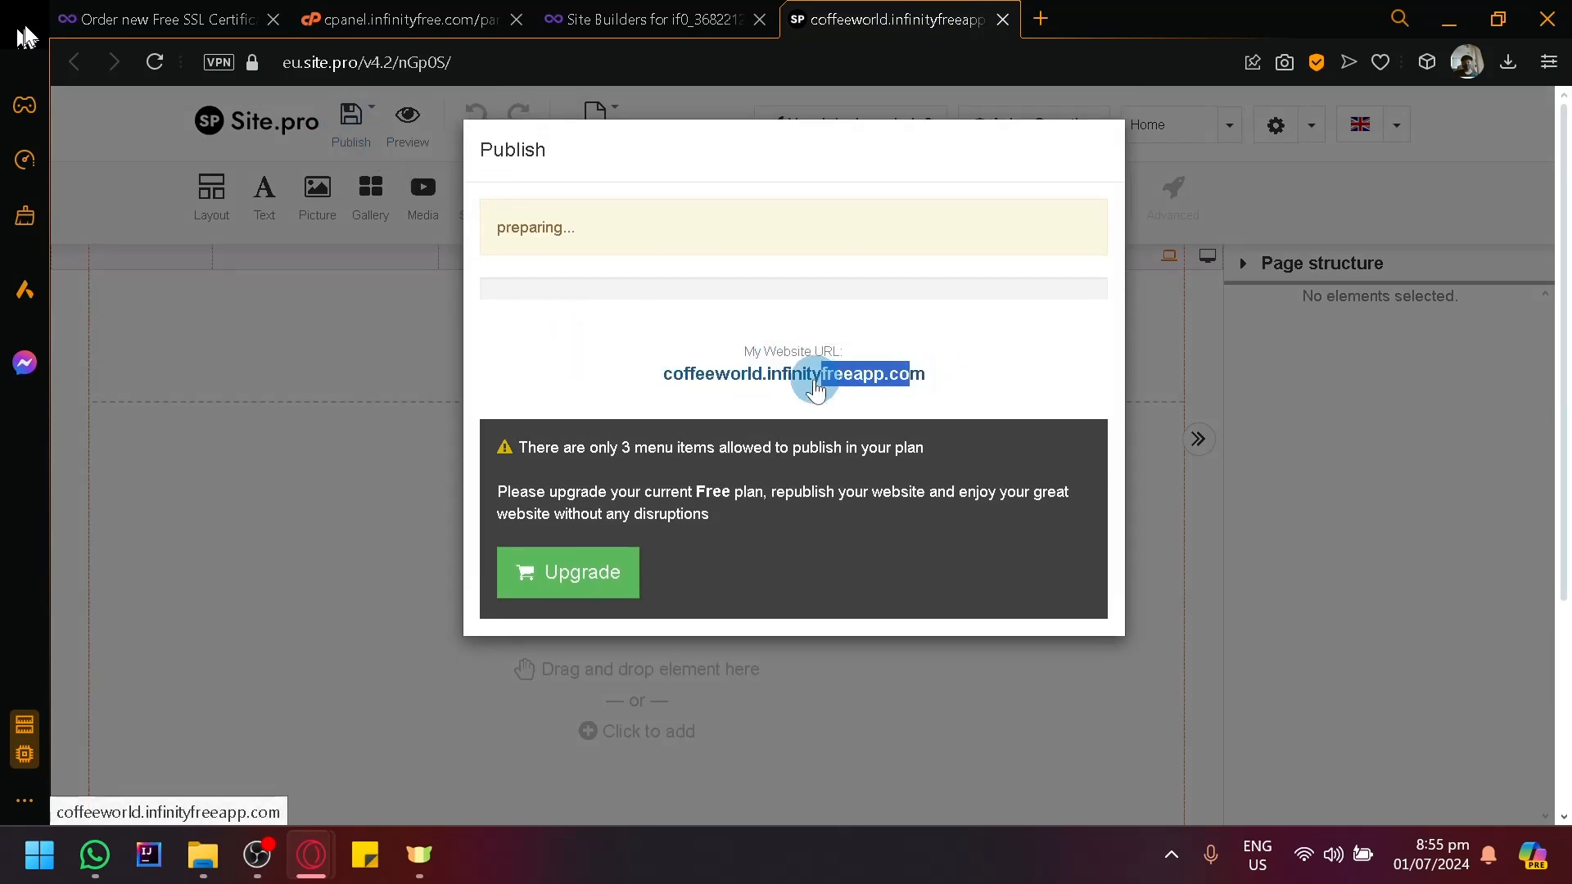
# - Open the website's URL from the Publish dialog and check the page against the publishing progress
pyautogui.click(733, 374)
pyautogui.click(846, 12)
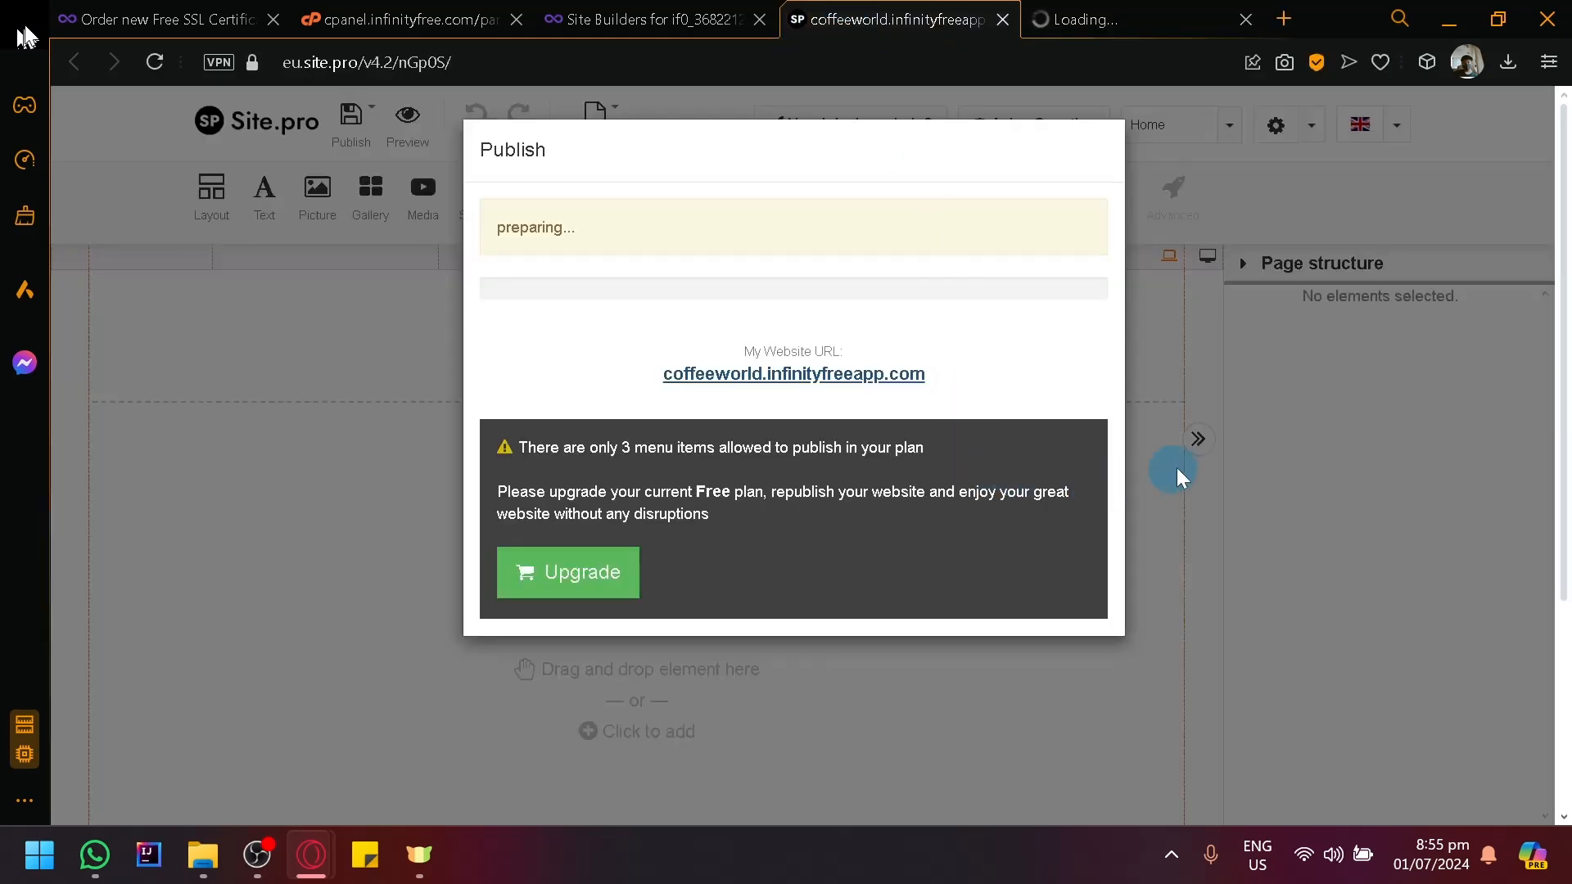
pyautogui.click(1140, 11)
pyautogui.click(912, 11)
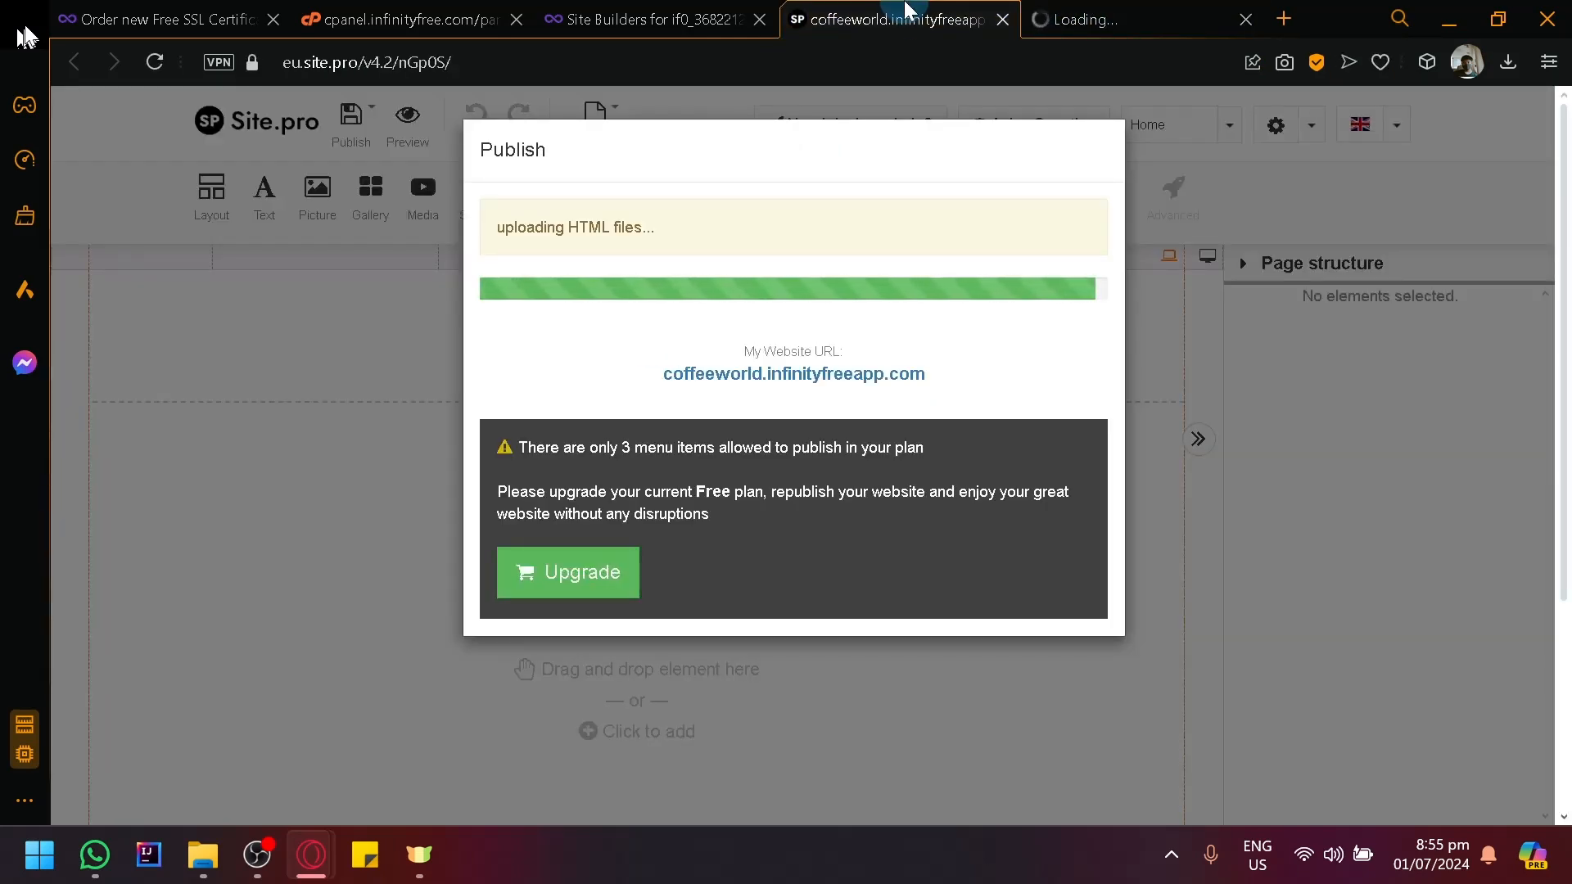
pyautogui.click(1142, 10)
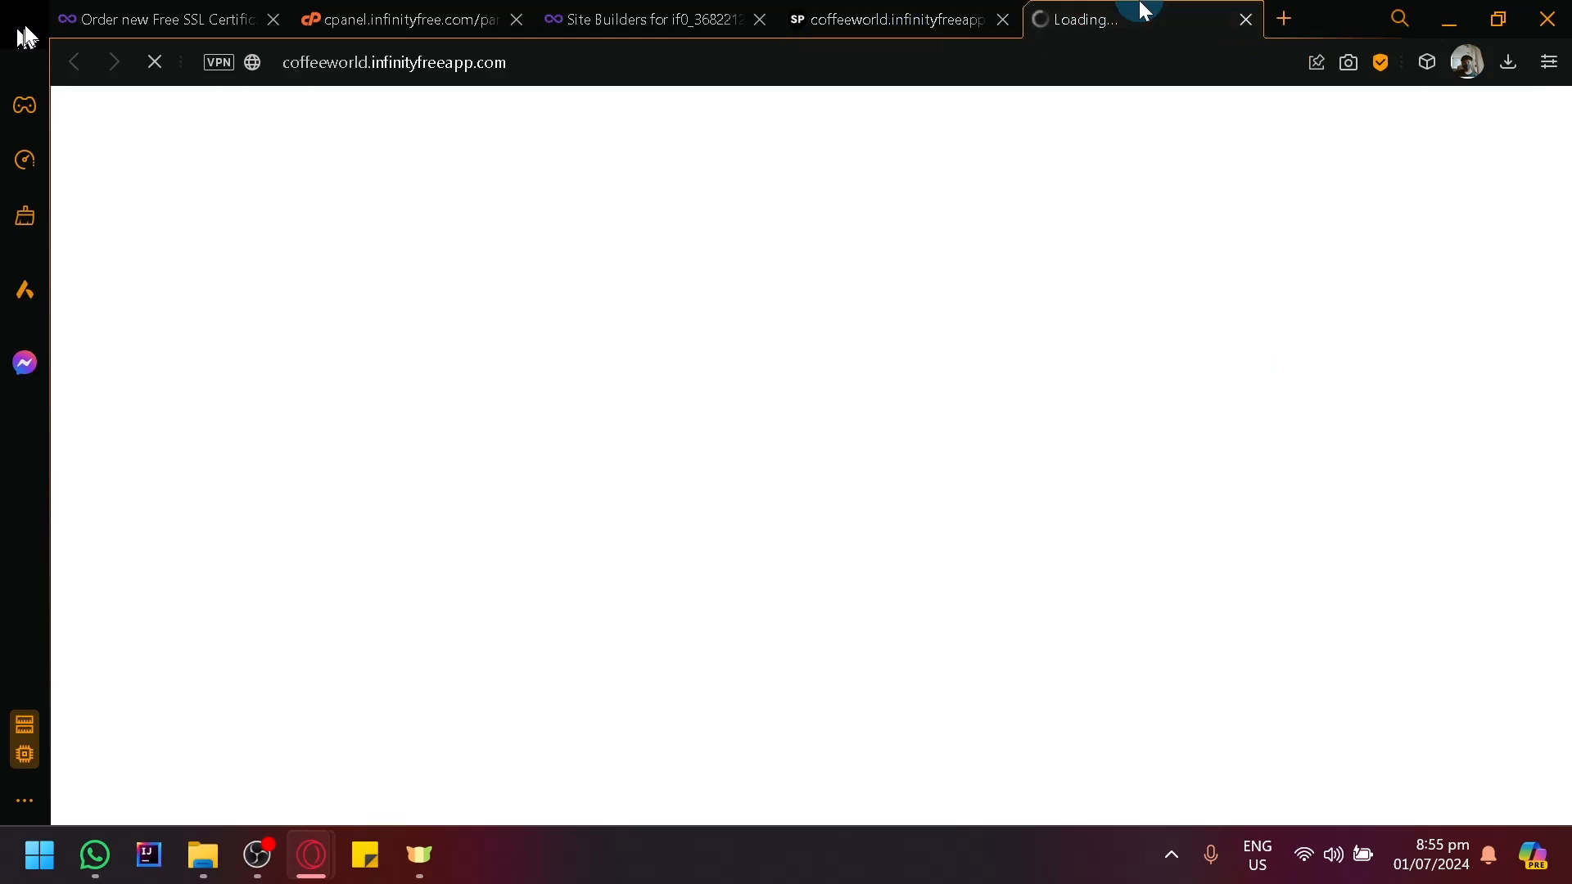
# - Review the control panel's site builder, statistics and available tools while the website loads
pyautogui.click(342, 17)
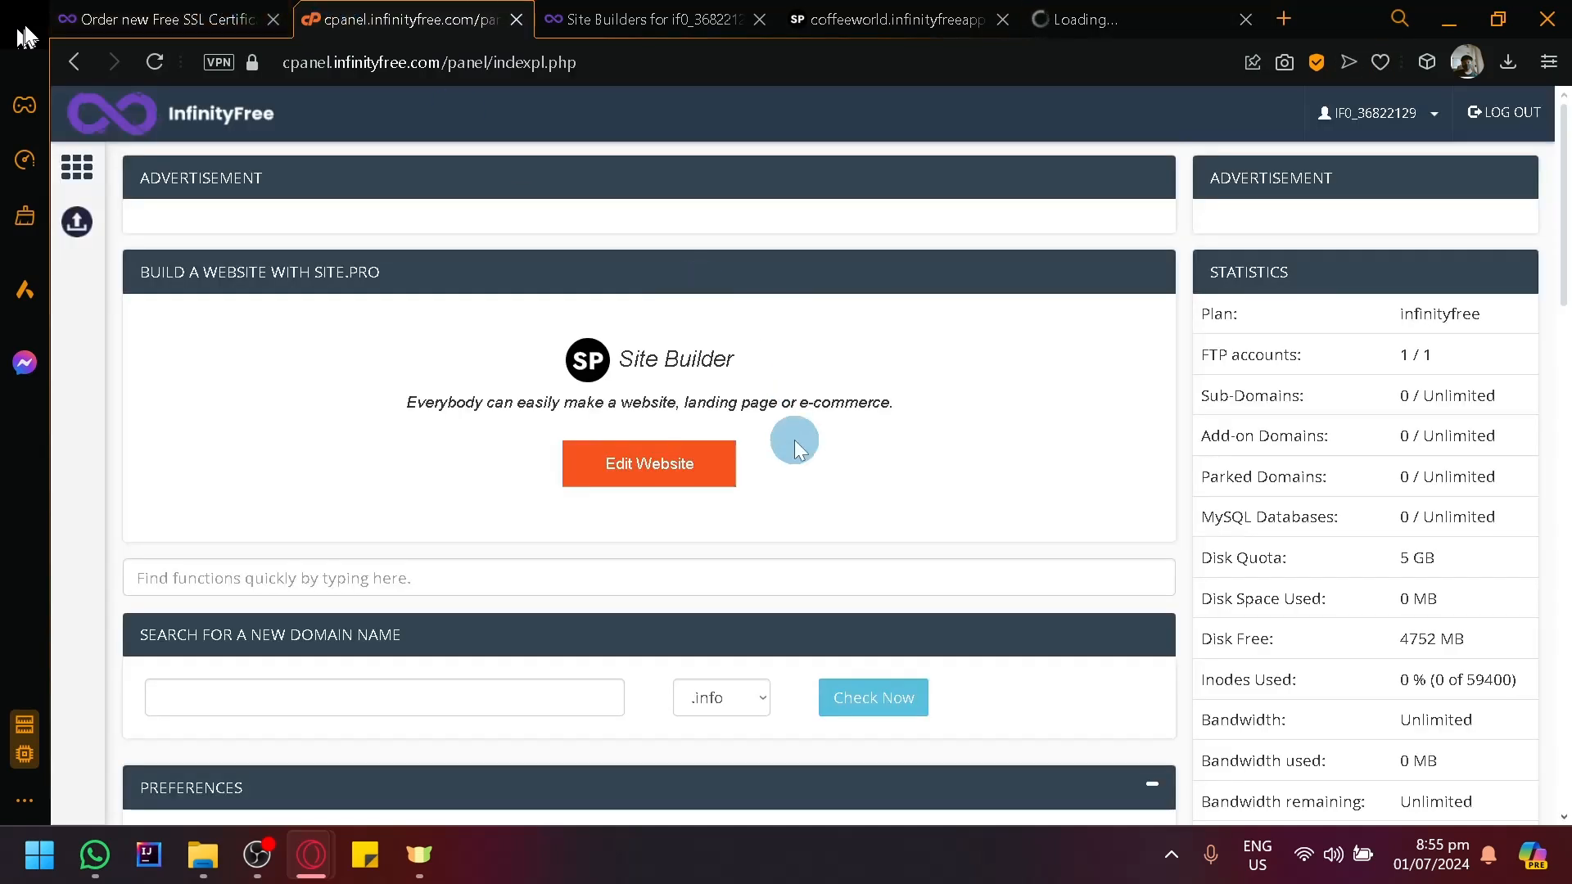
pyautogui.scroll(-8, 794, 446)
pyautogui.scroll(4, 798, 369)
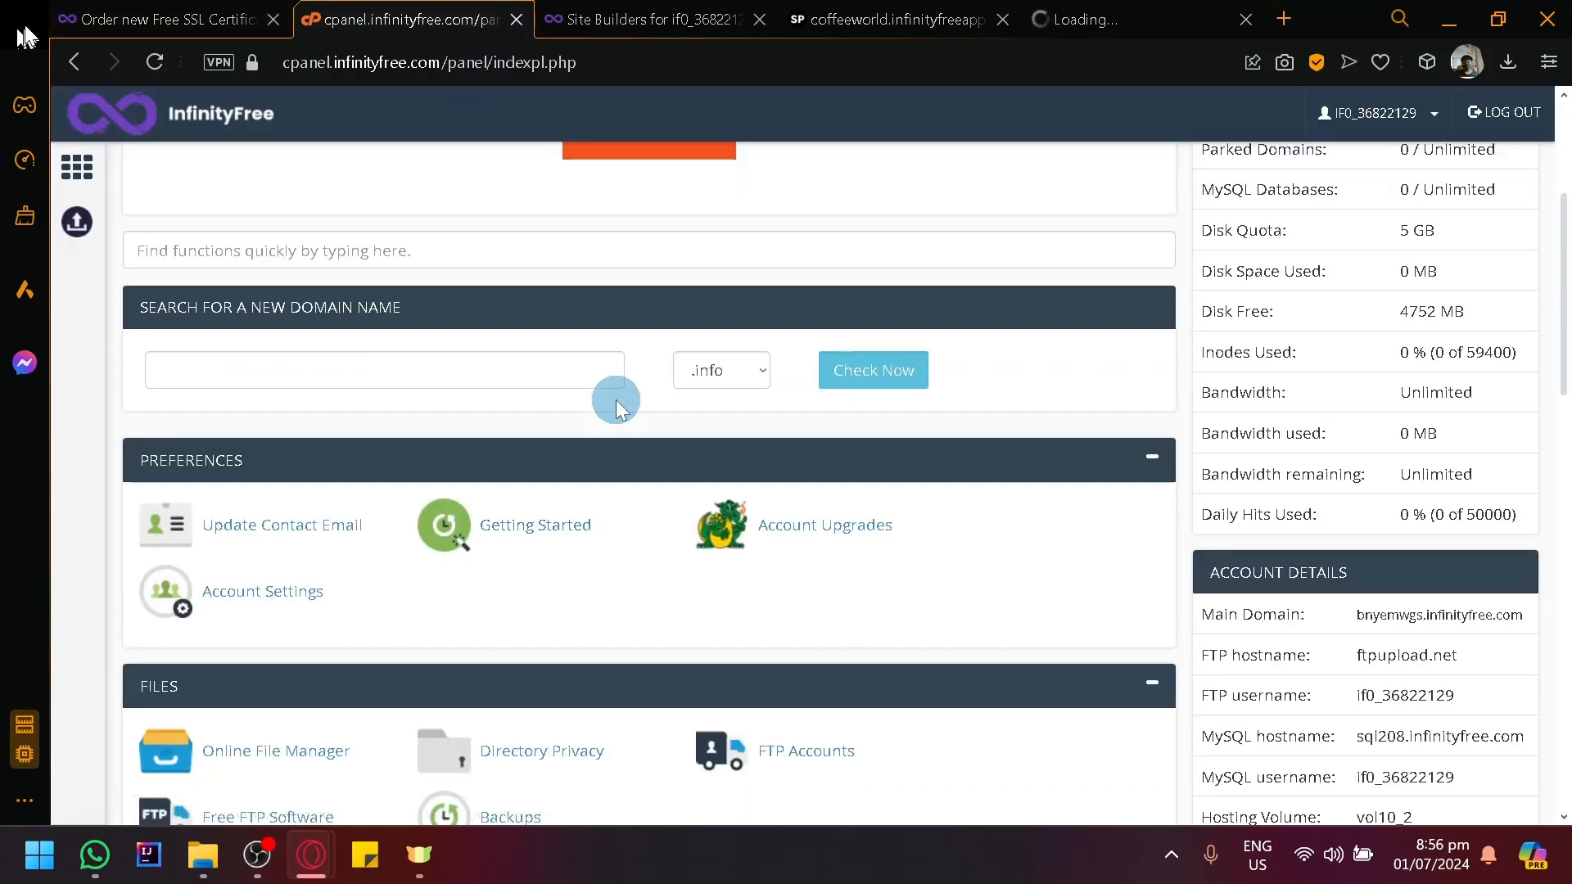
pyautogui.scroll(4, 589, 368)
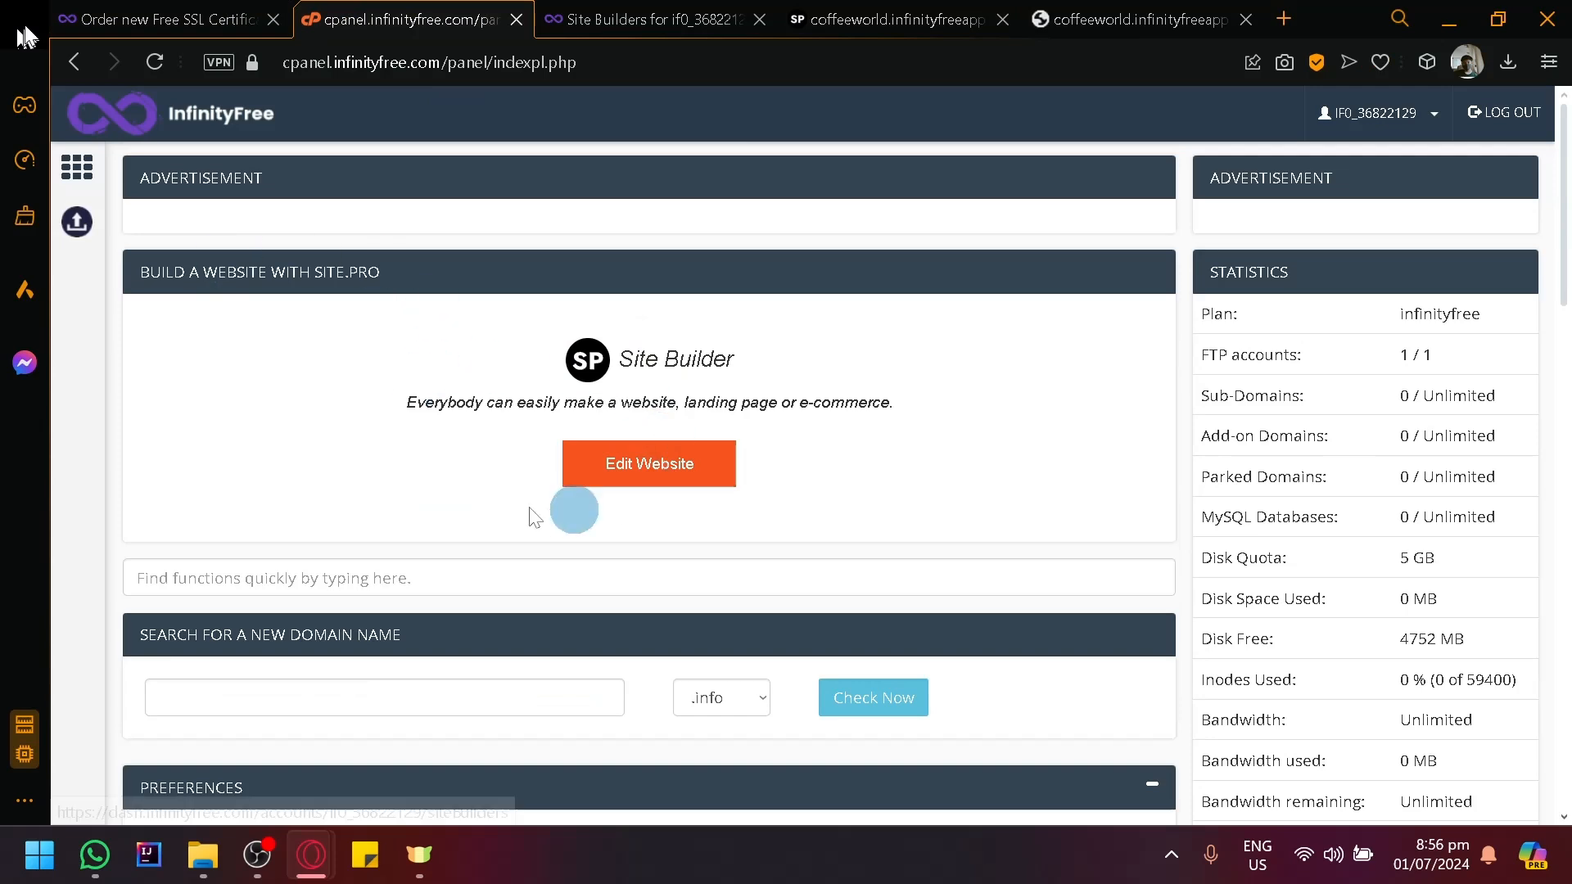
pyautogui.scroll(-15, 645, 449)
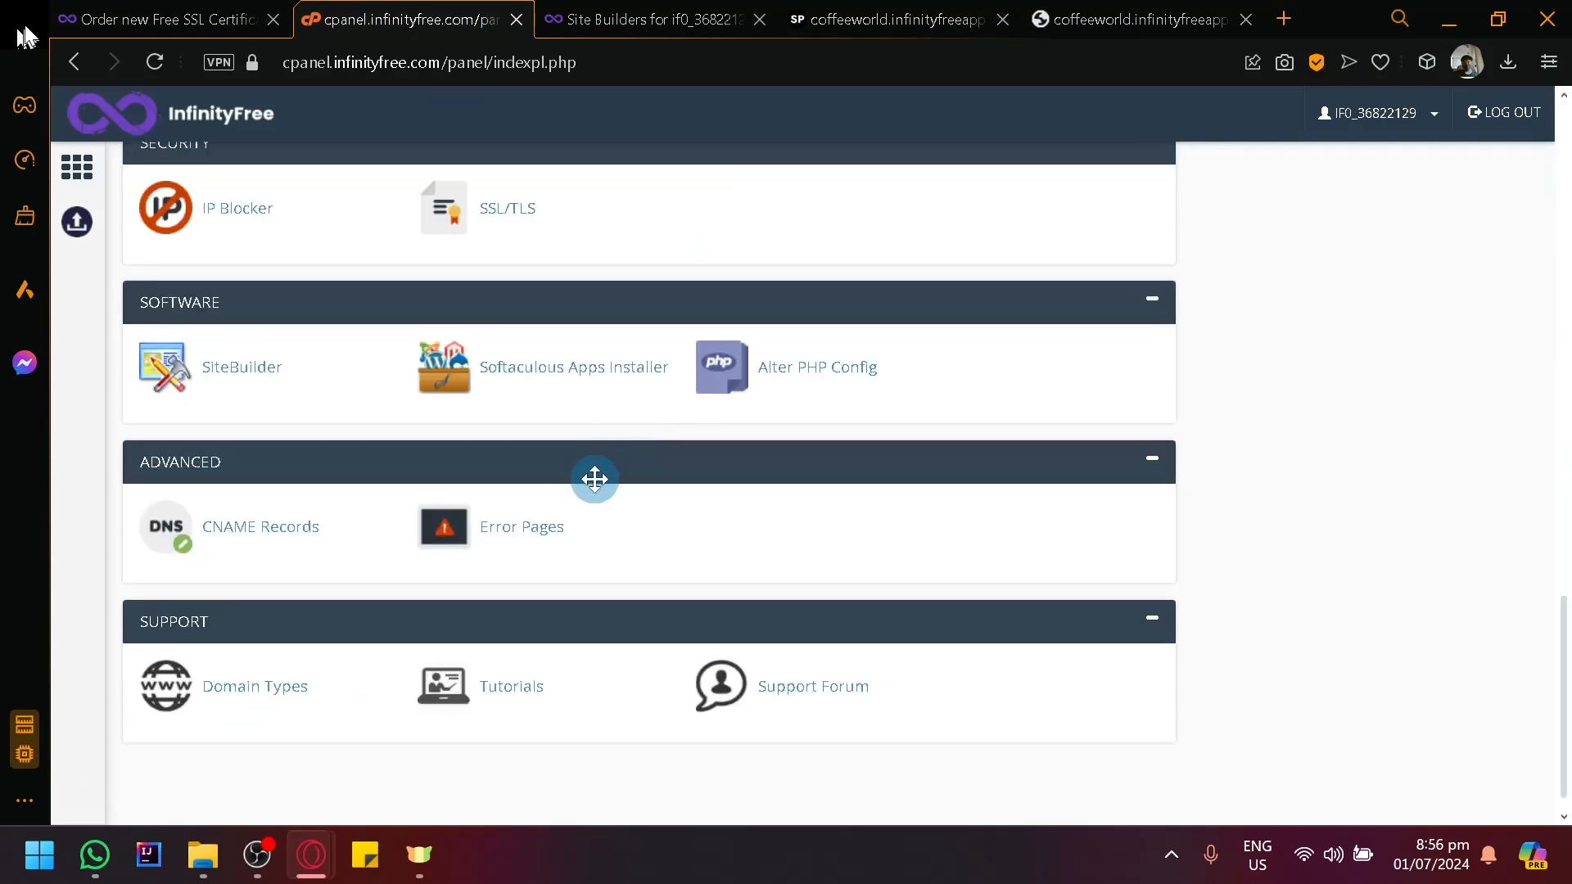
pyautogui.scroll(15, 594, 479)
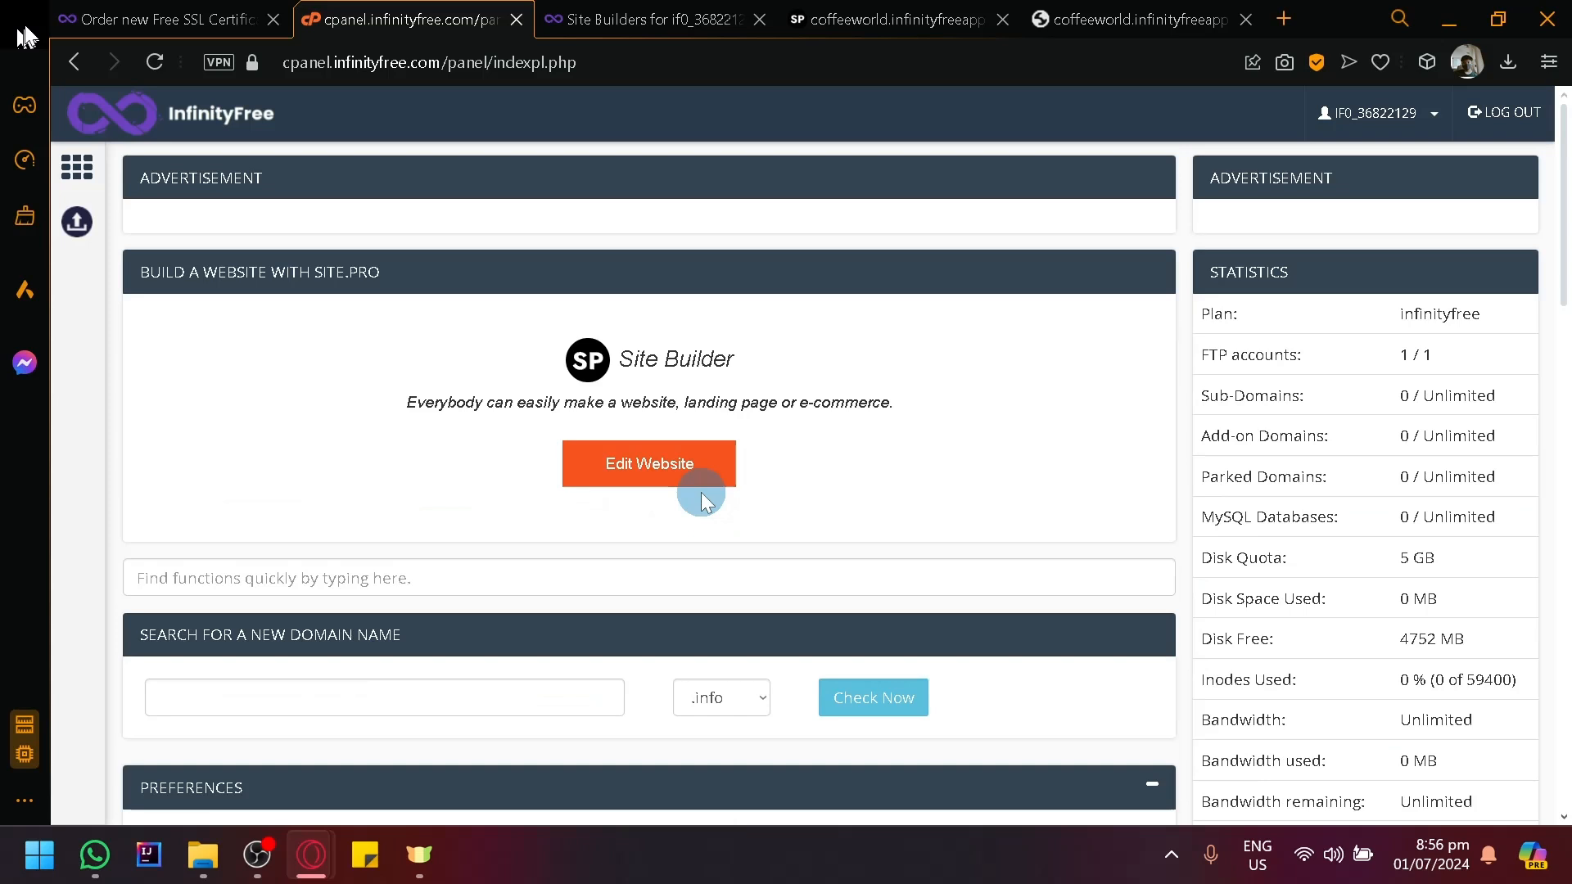
# - Check the live coffeeworld.infinityfreeapp.com page again and return to the publishing progress in Site.pro
pyautogui.click(1195, 22)
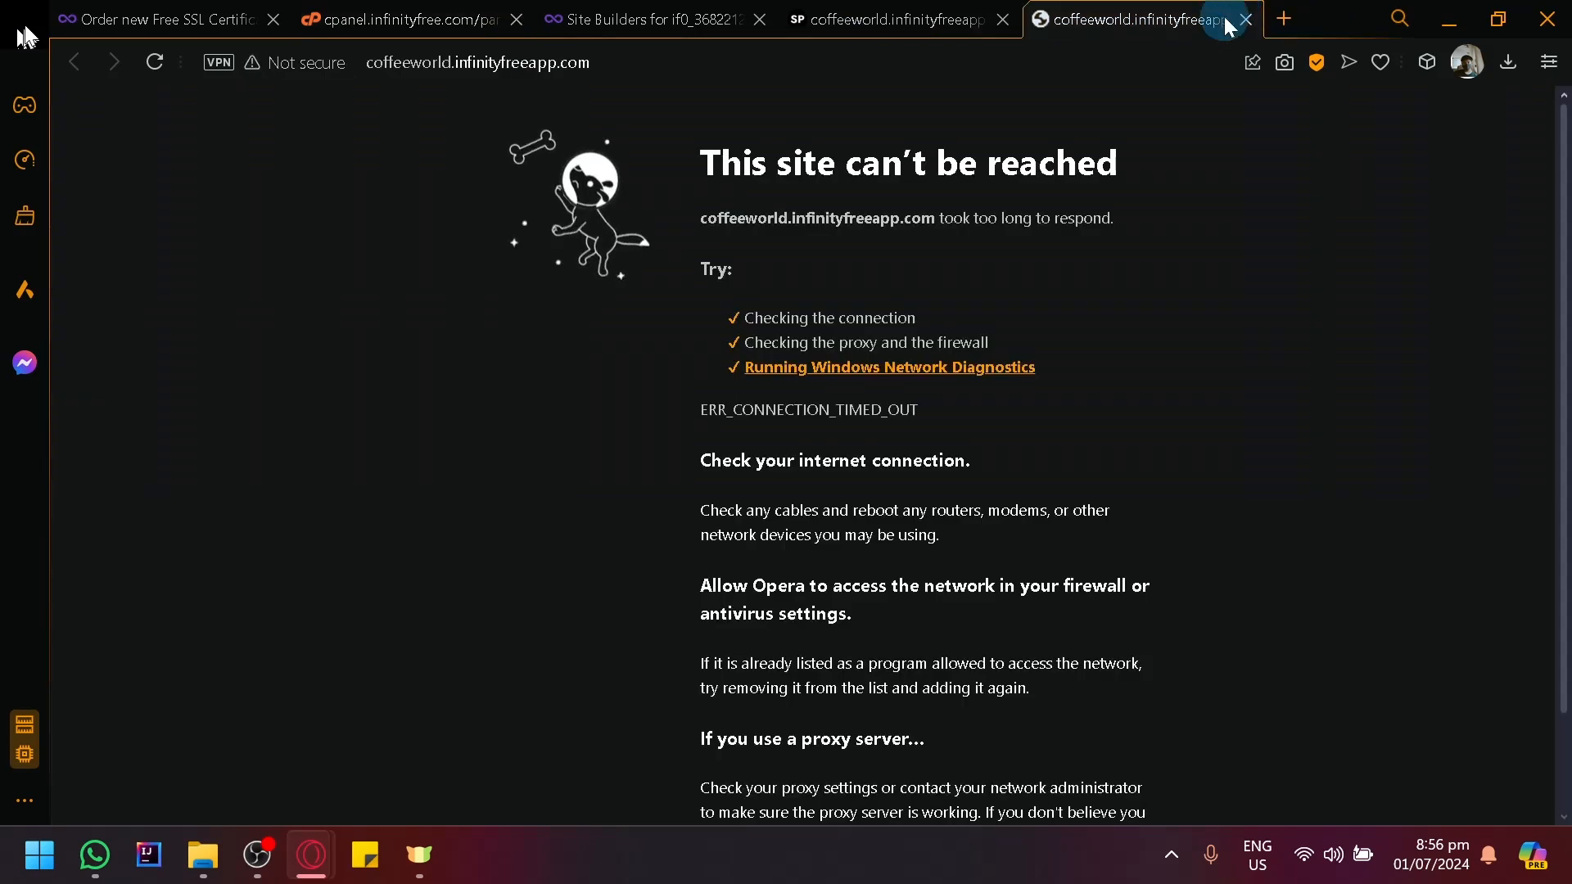
pyautogui.click(818, 18)
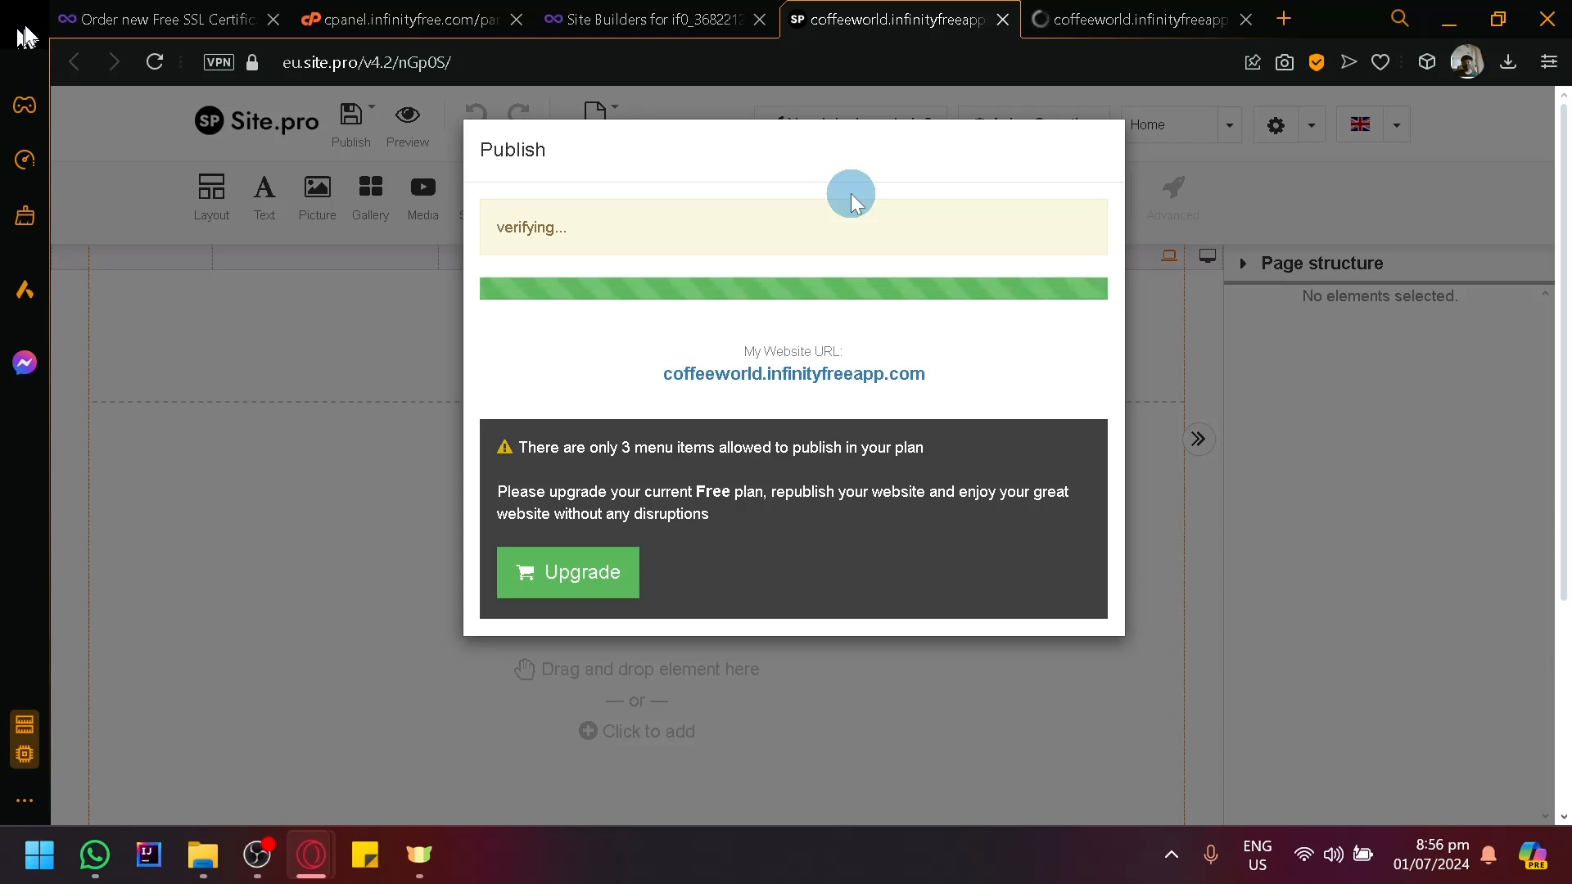
# - Check the live coffeeworld.infinityfreeapp.com page once more and close it
pyautogui.click(164, 18)
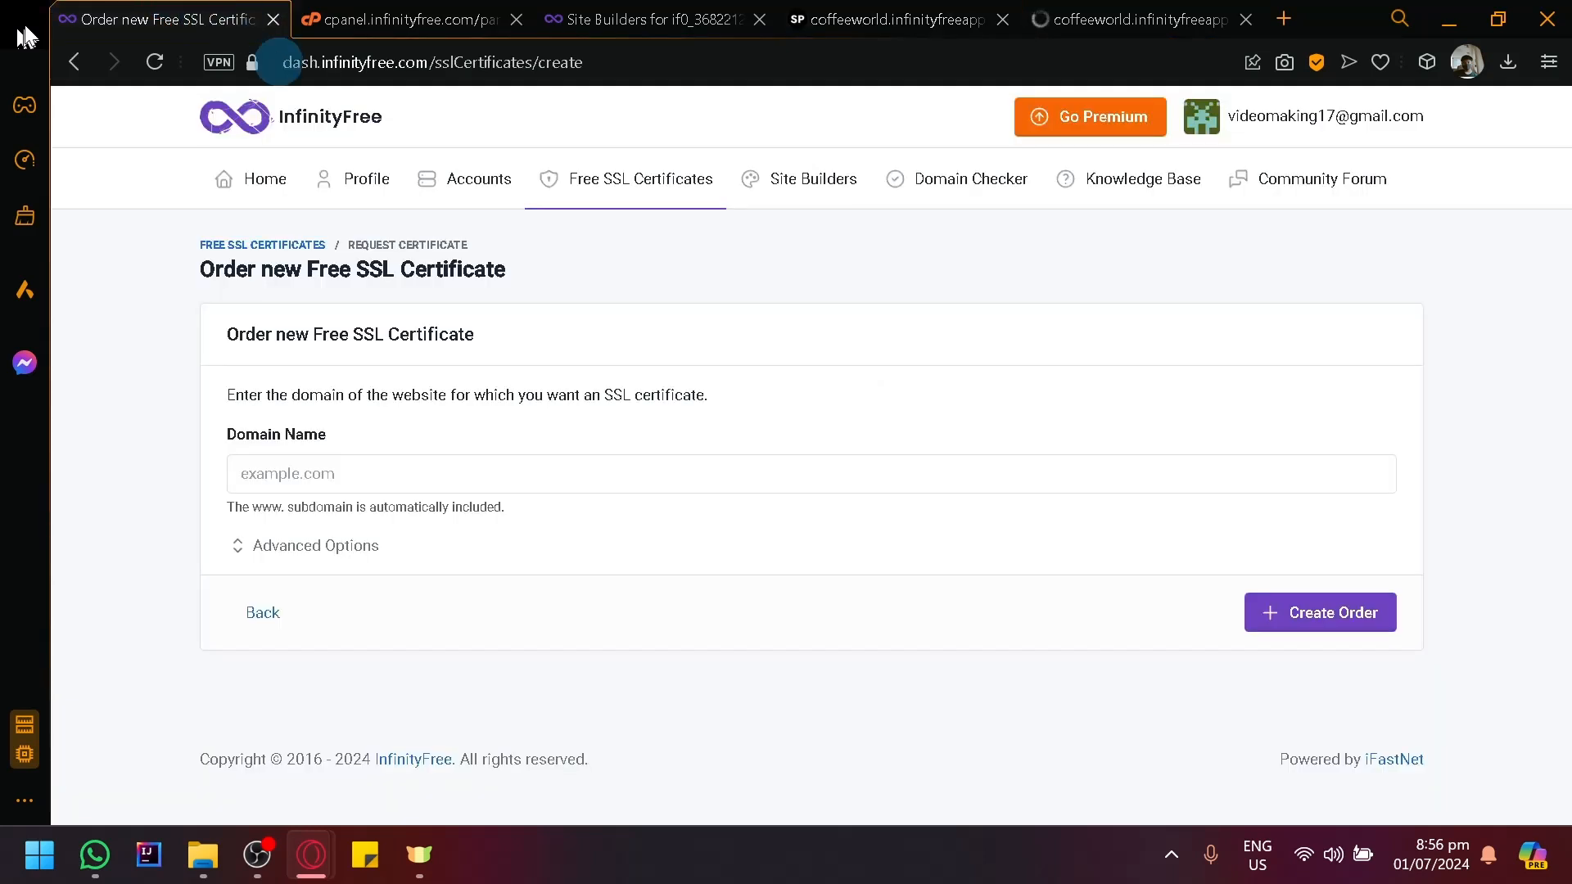
pyautogui.click(1146, 20)
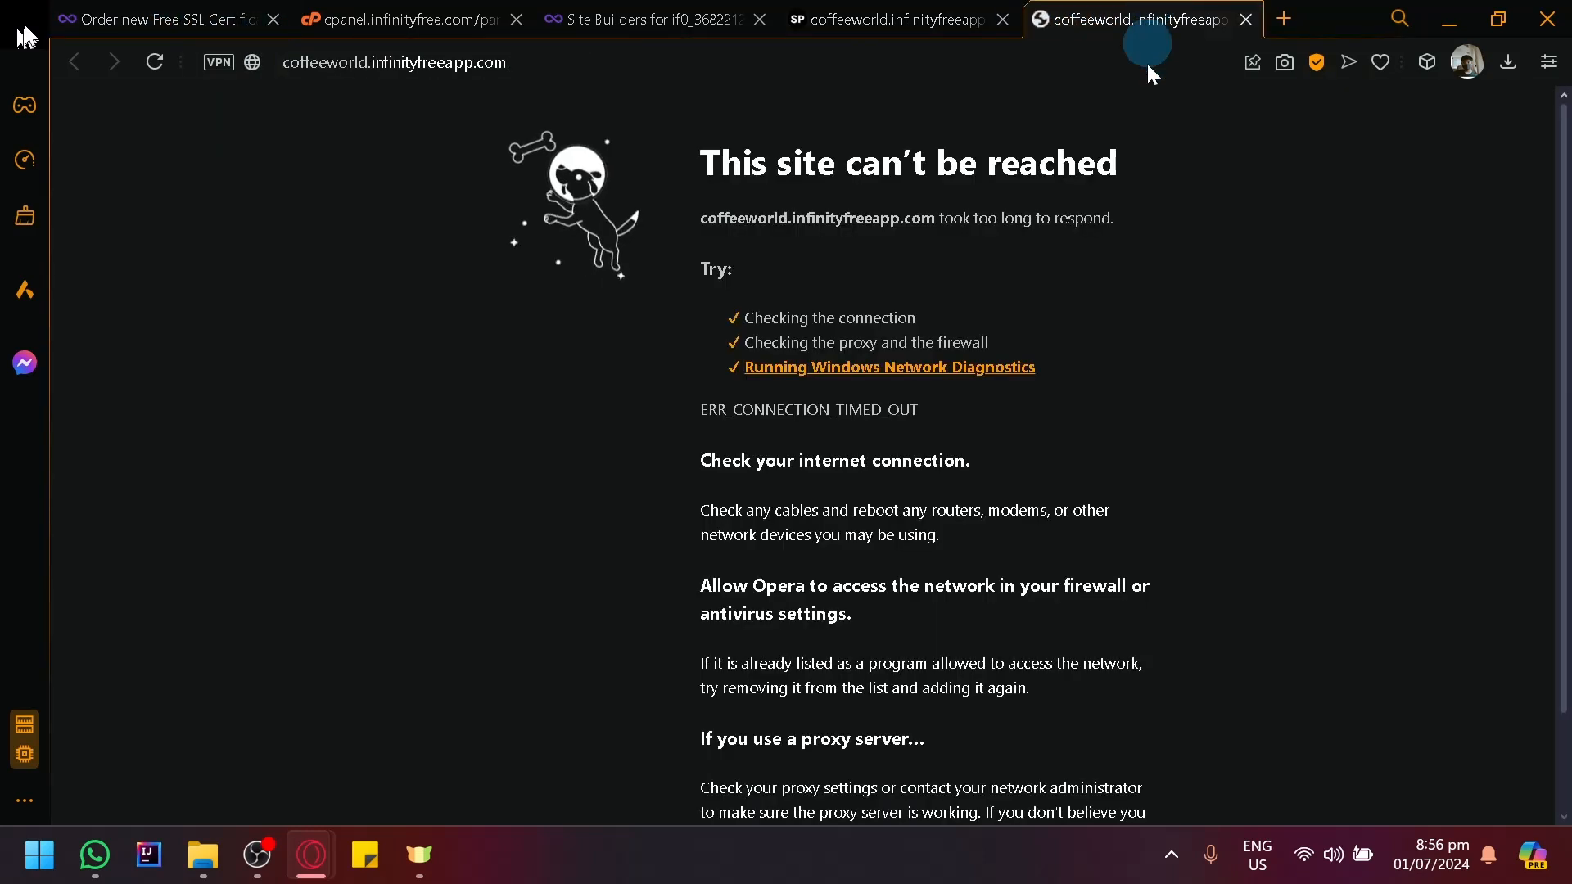
pyautogui.click(1247, 18)
# - Review the Site Builders page and the control panel's file, database, domain, email, security and software tools
pyautogui.click(620, 12)
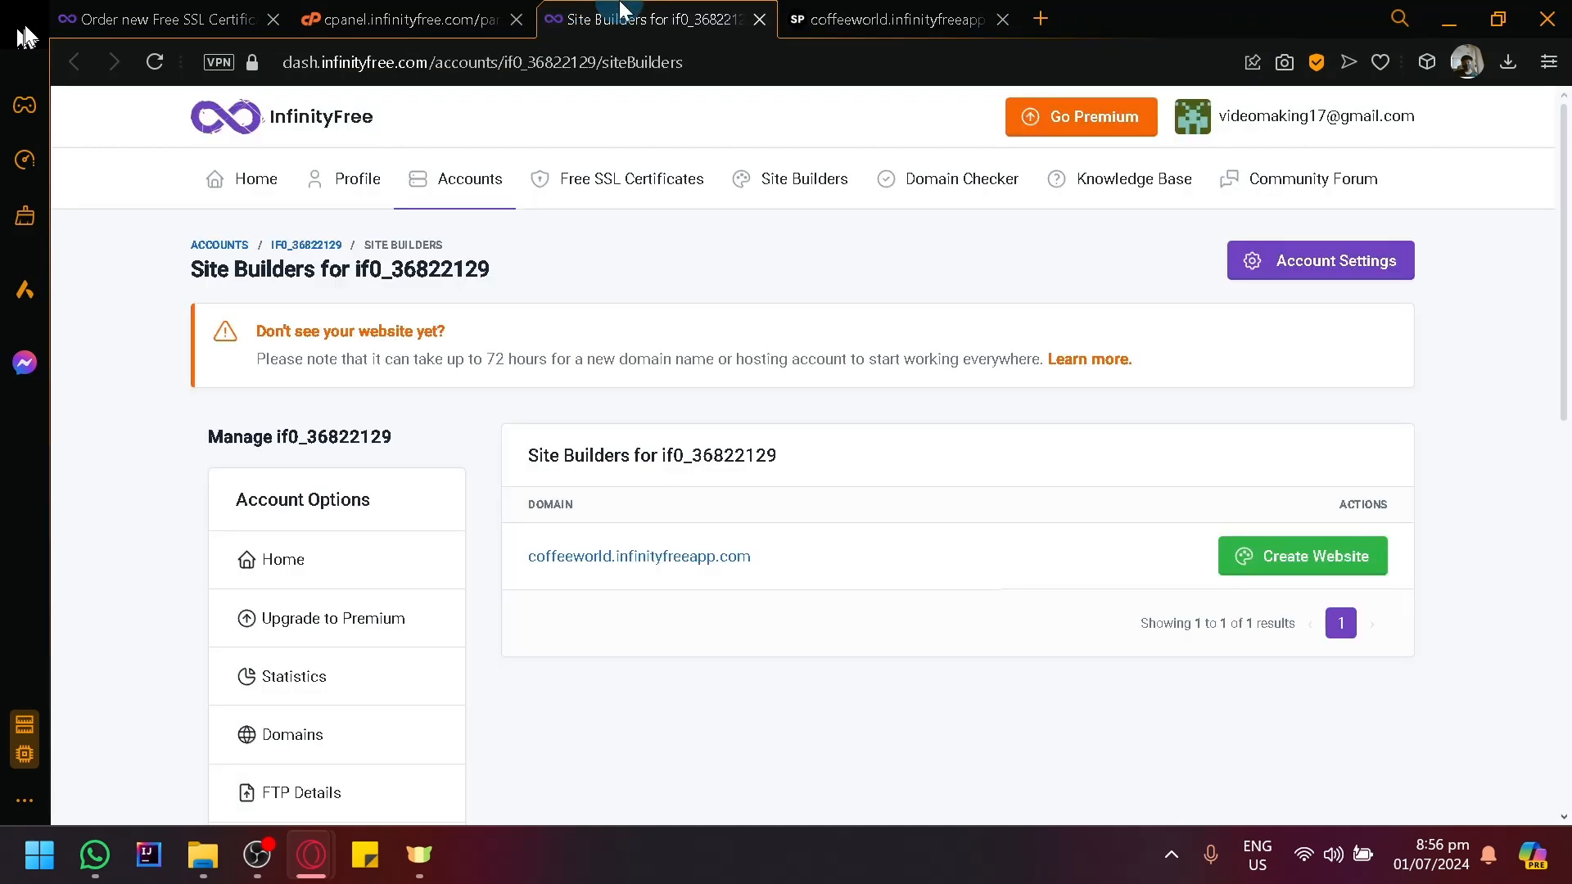
pyautogui.scroll(-3, 582, 788)
pyautogui.click(456, 13)
pyautogui.scroll(-8, 614, 622)
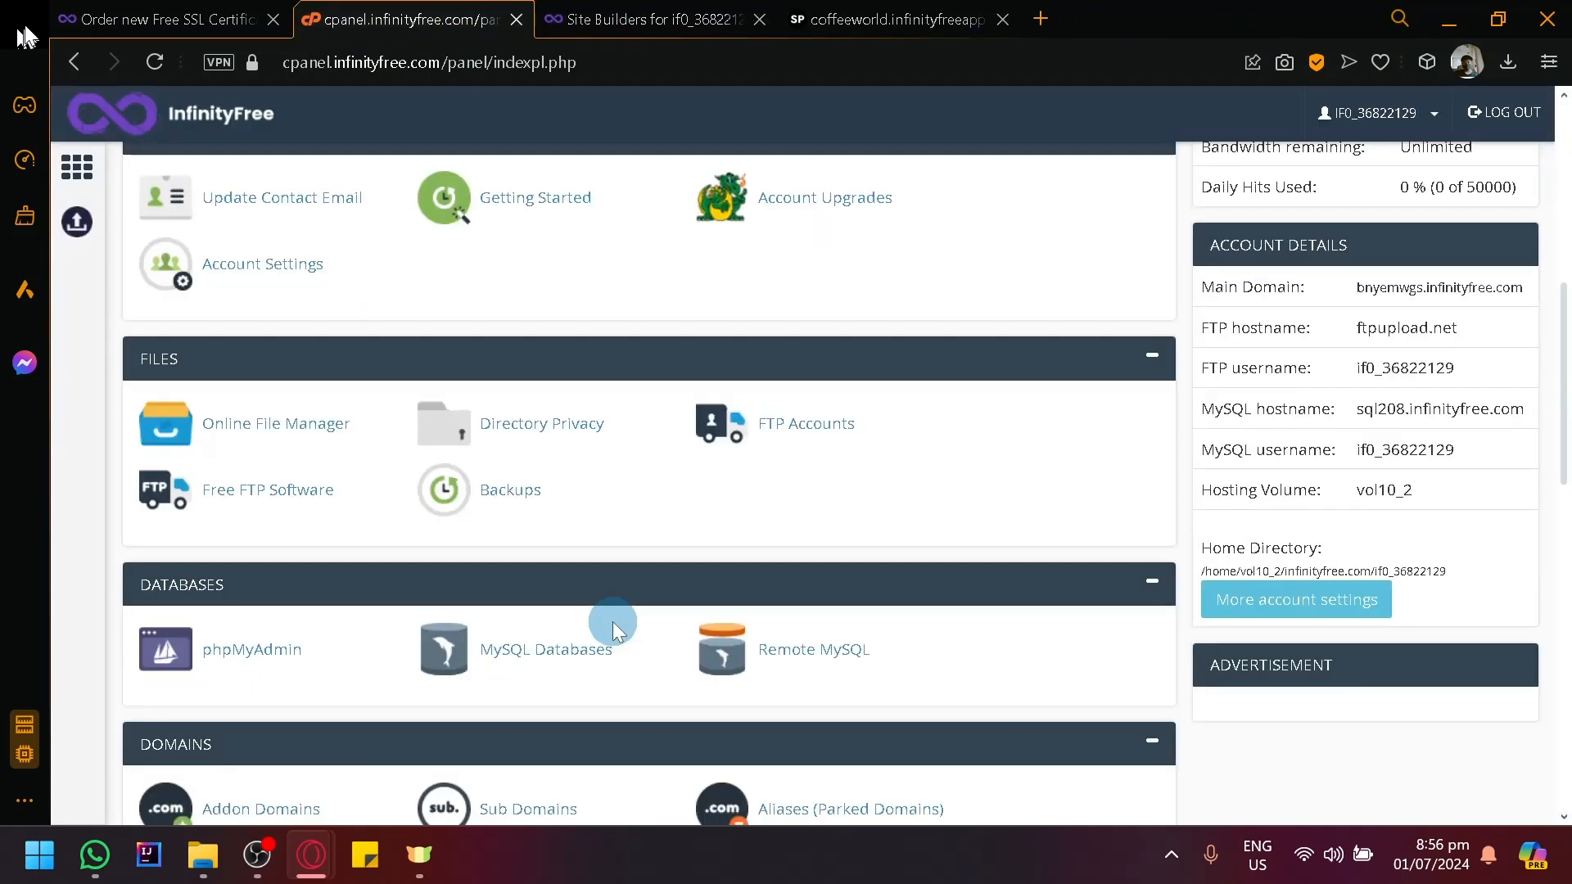
pyautogui.scroll(-4, 610, 606)
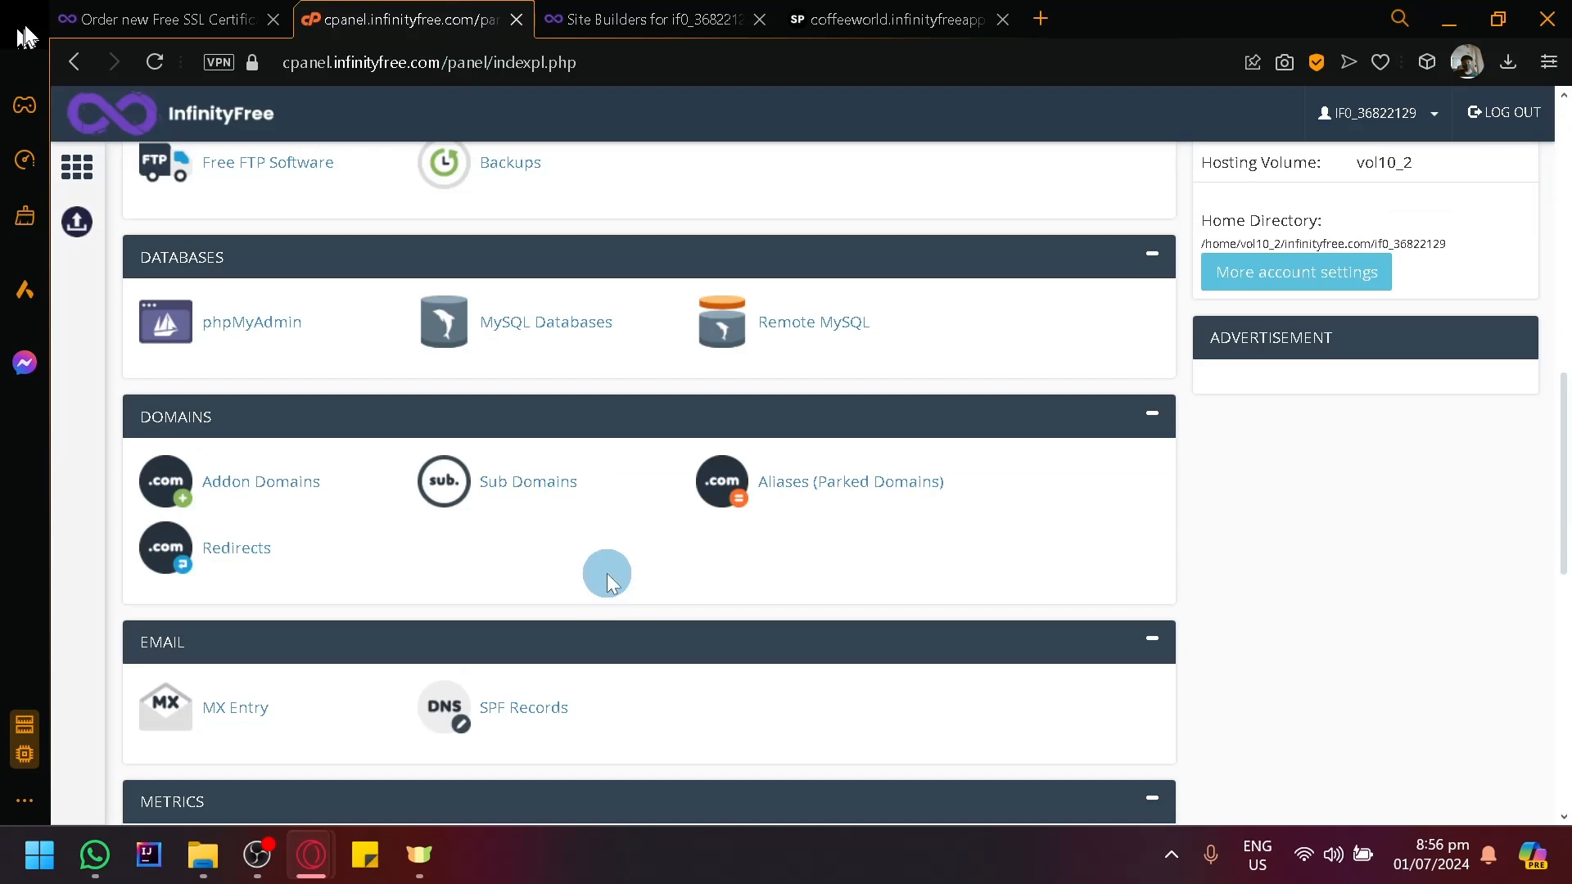
pyautogui.scroll(-8, 606, 578)
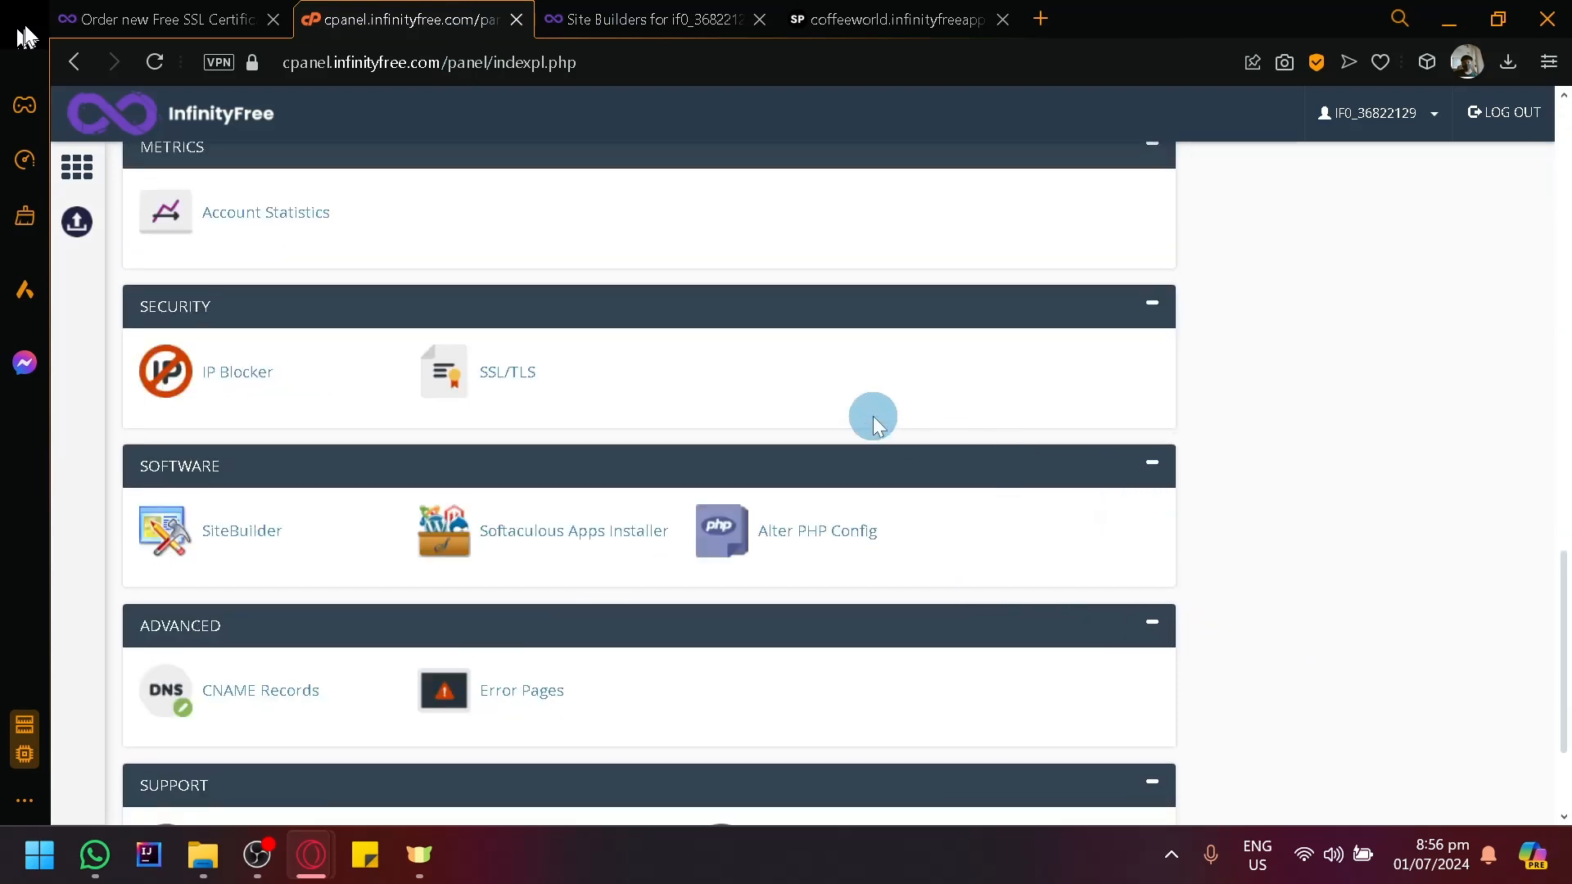
pyautogui.scroll(-2, 872, 416)
pyautogui.scroll(12, 1158, 340)
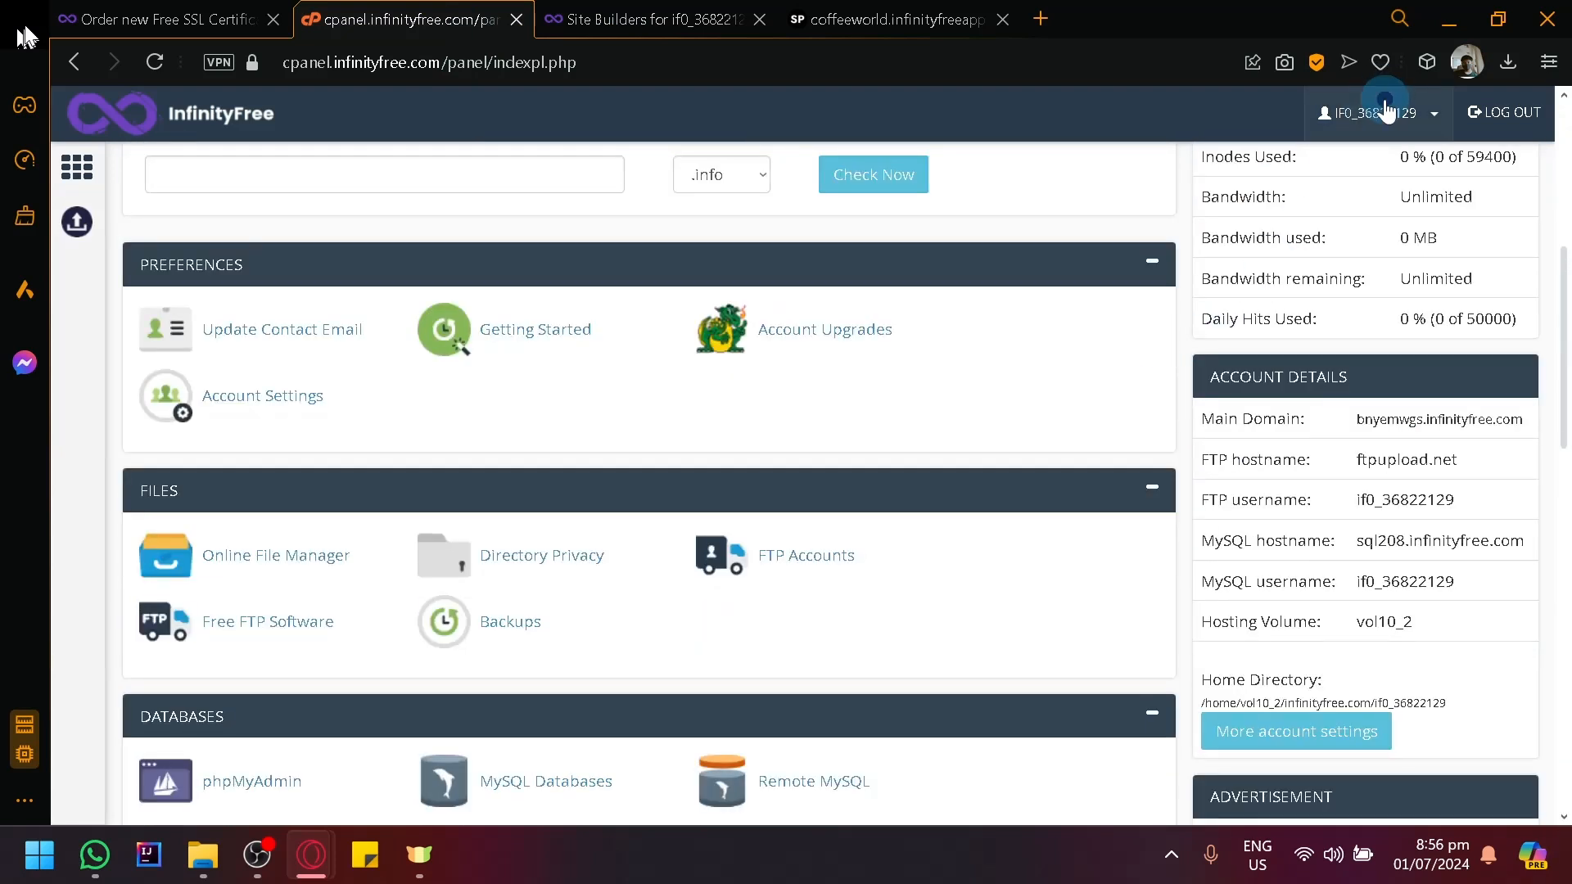
# - Examine the control panel's account options and hosting statistics, and recheck the publishing progress in Site.pro
pyautogui.click(1384, 110)
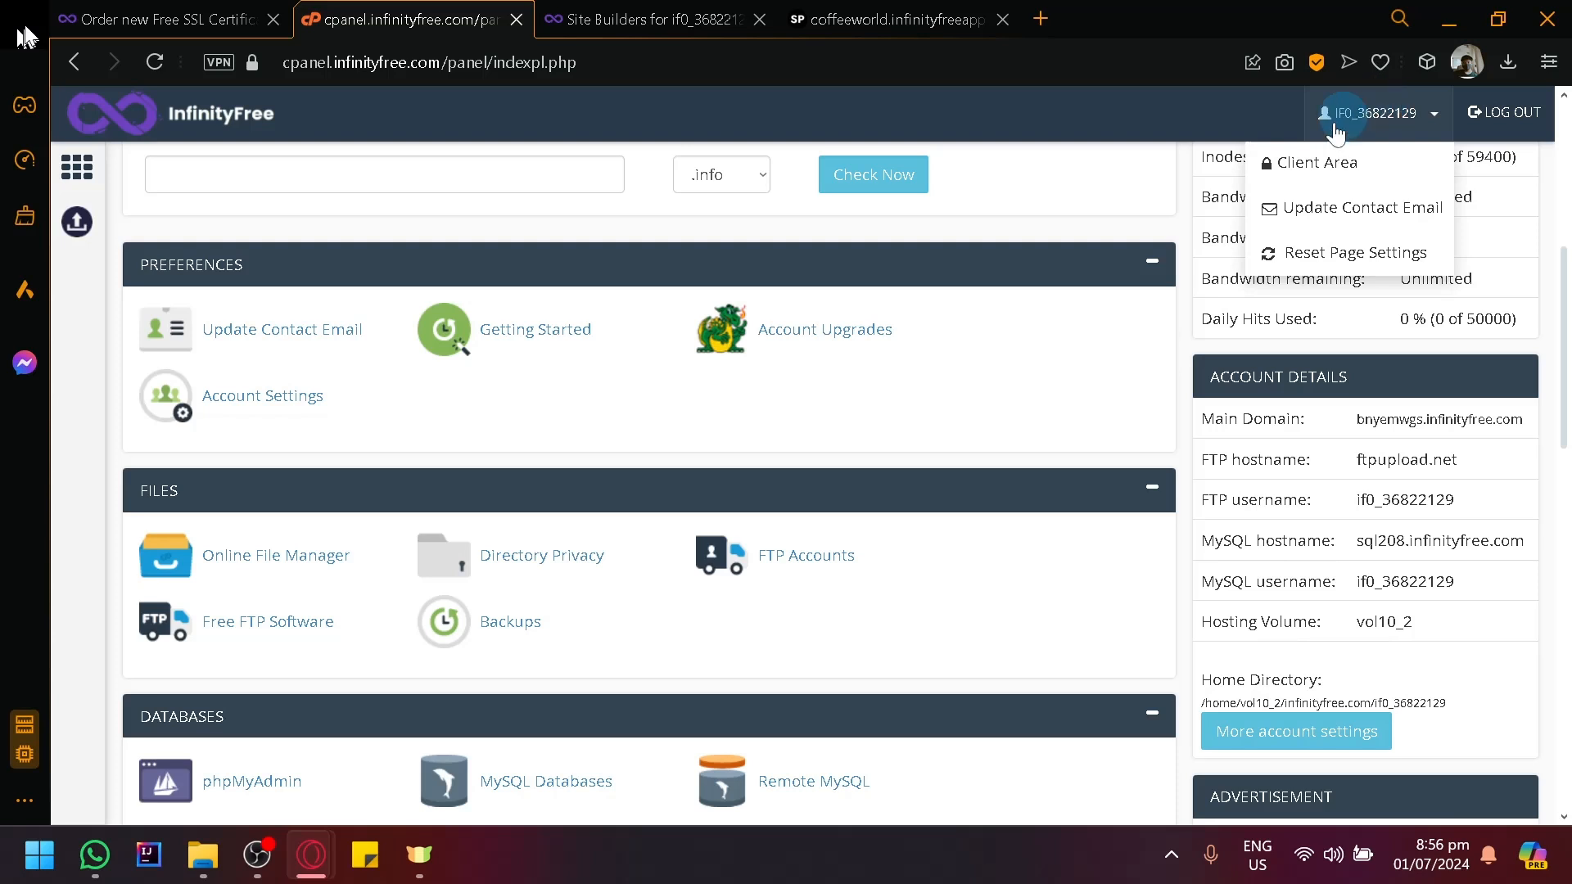
pyautogui.scroll(6, 691, 308)
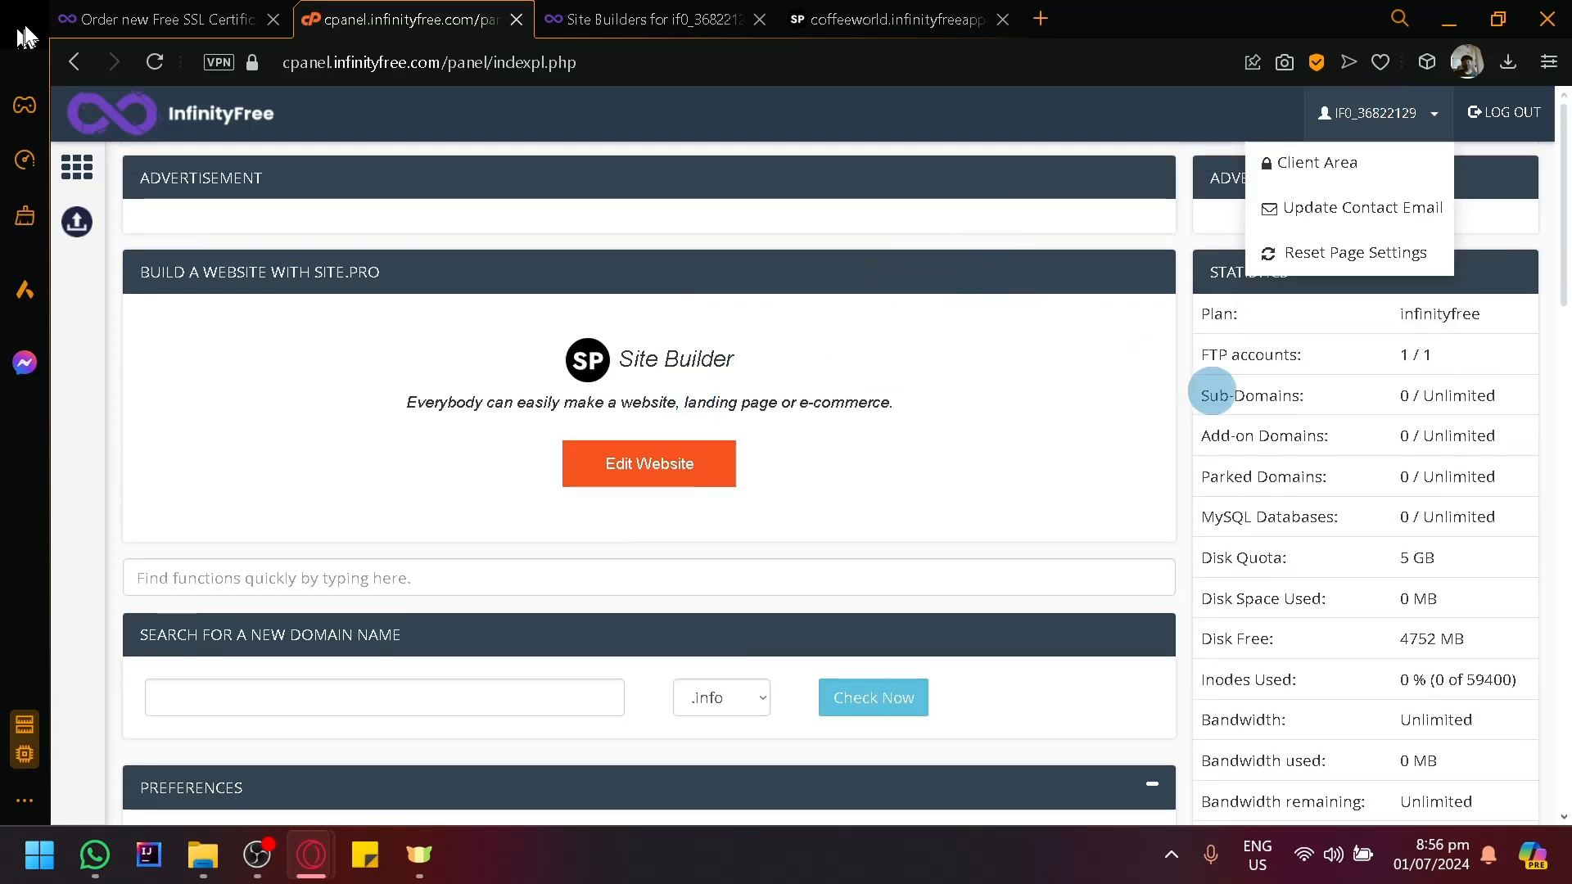
pyautogui.scroll(-2, 1228, 368)
pyautogui.click(1449, 480)
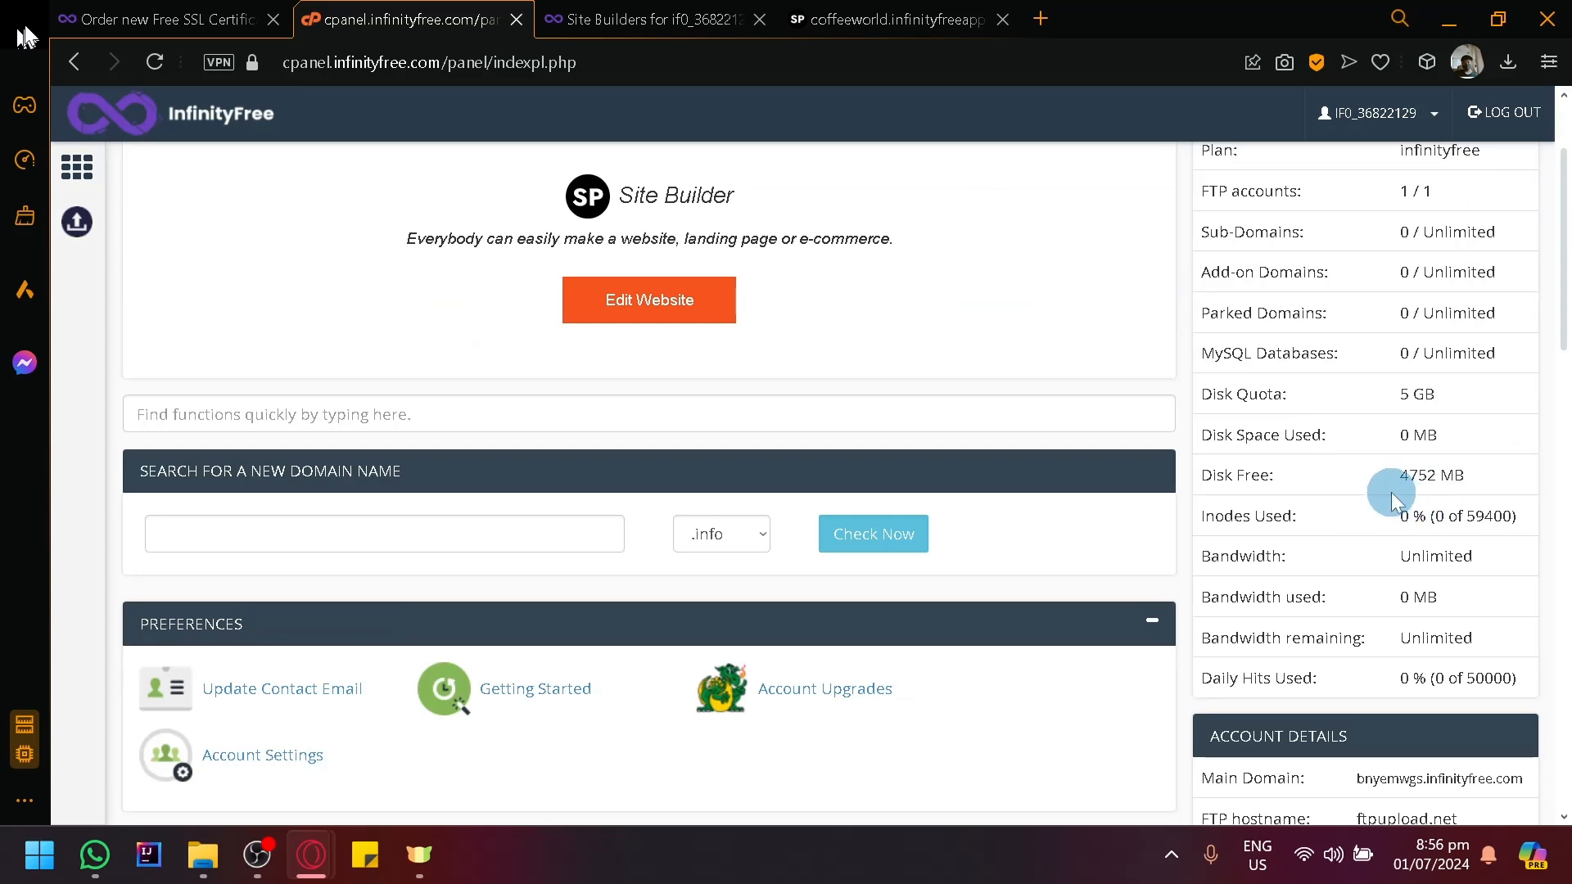
pyautogui.click(925, 18)
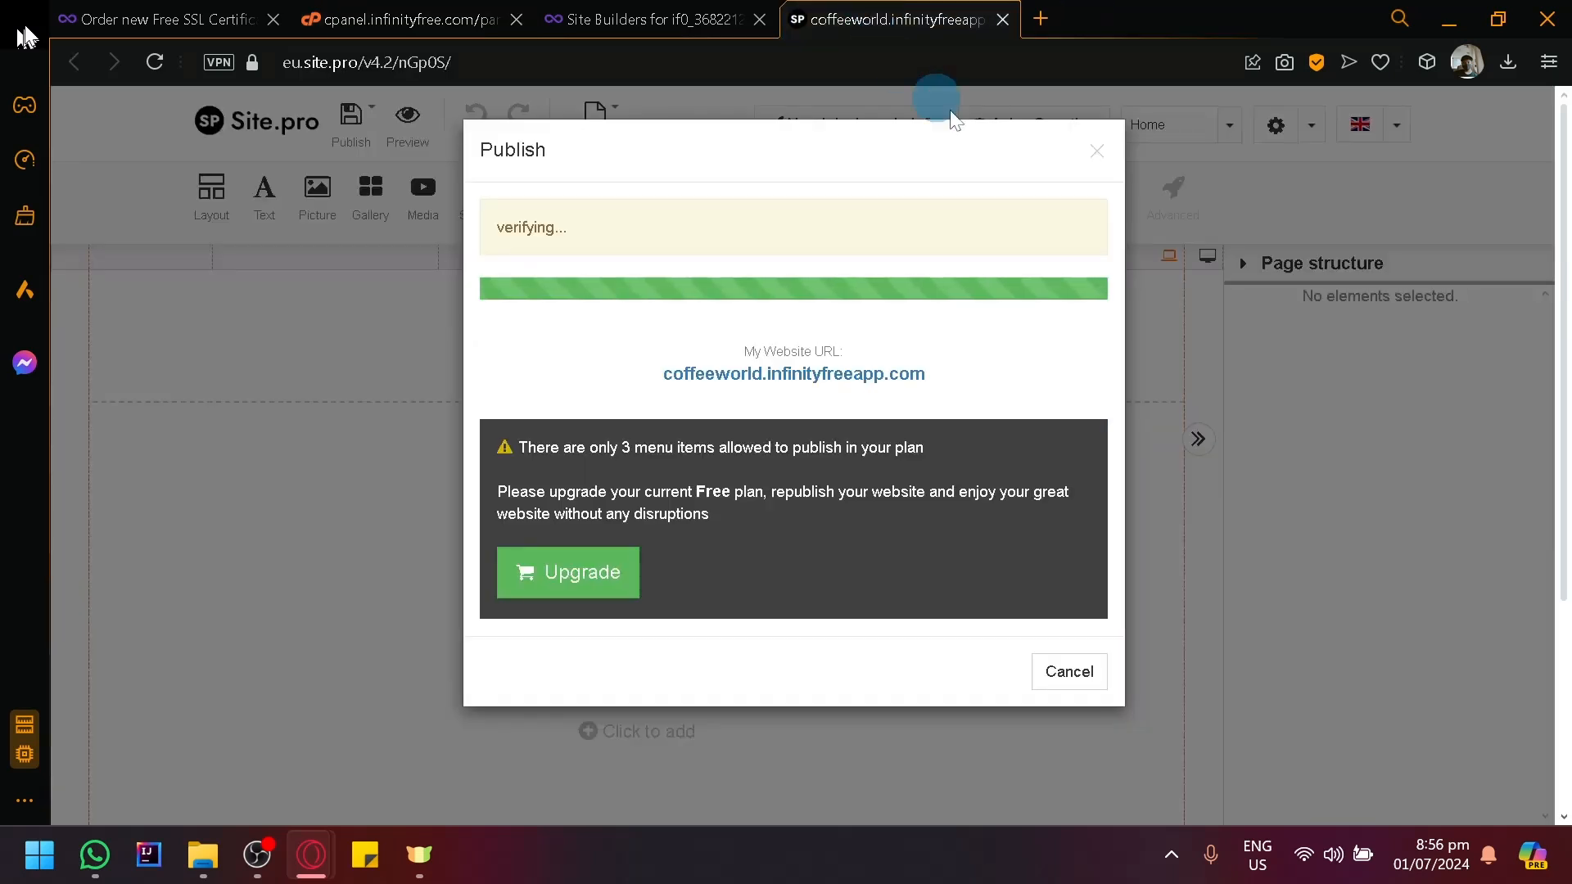